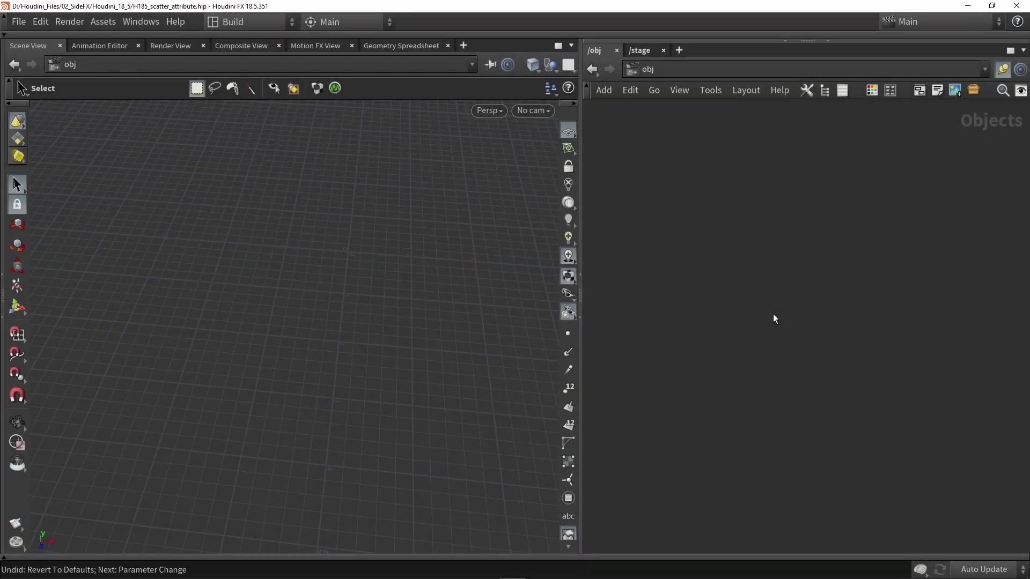
Create a grid geometry in the empty object network.
key("Tab")
type("grid")
key("Return")
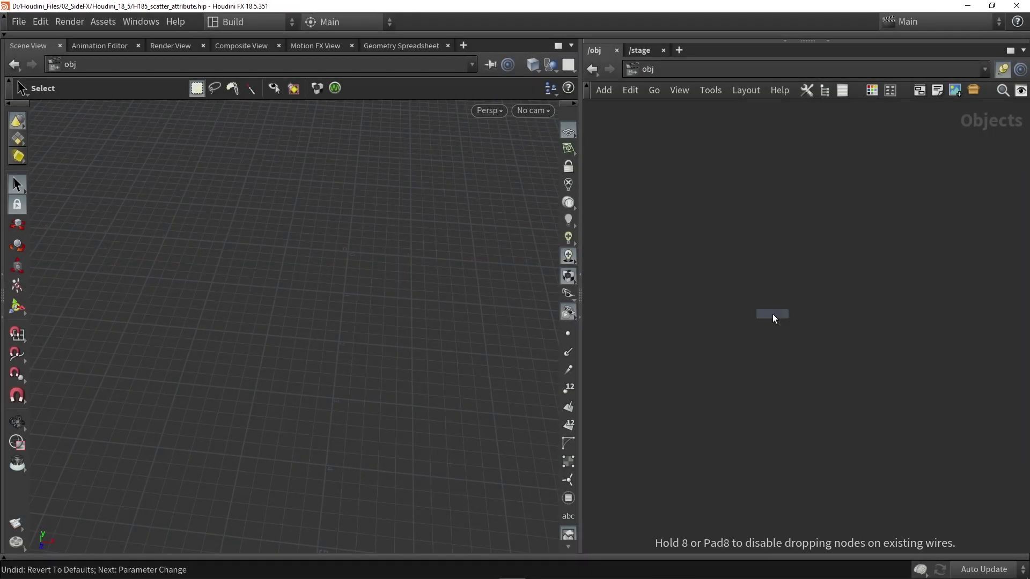
left_click(772, 314)
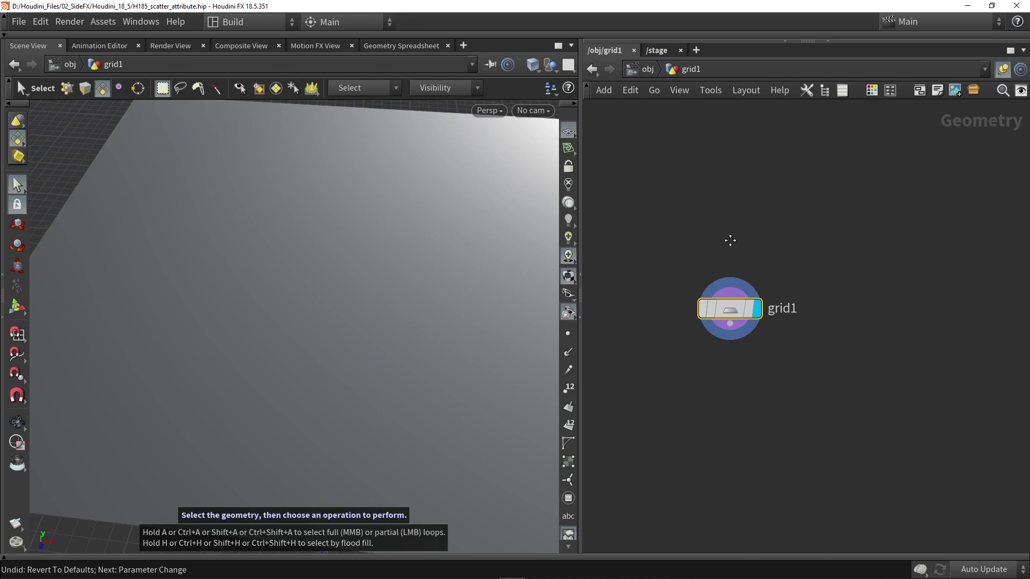
Add a sphere node beside the grid and merge the two.
key("Tab")
type("sphere")
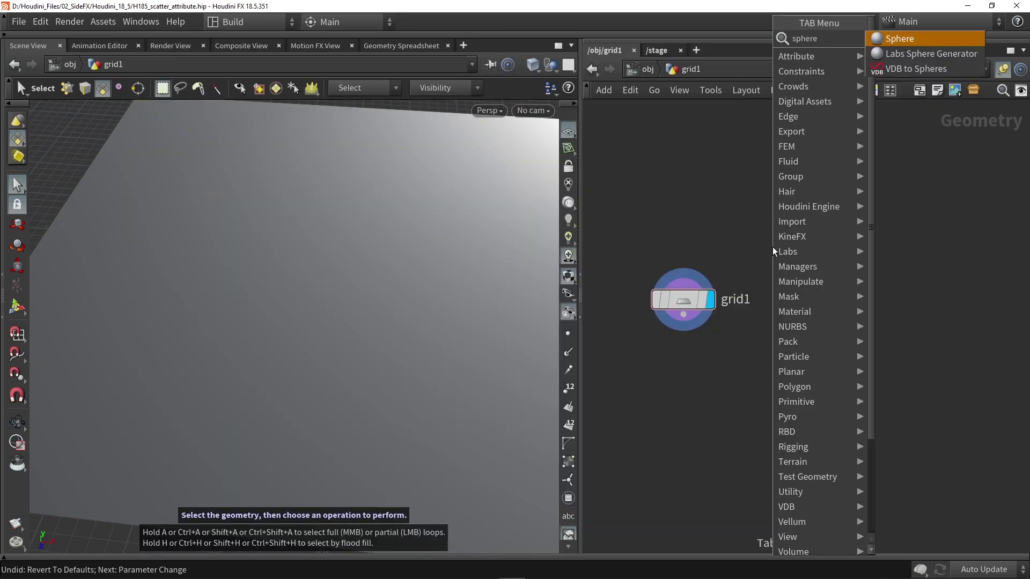
key("Return")
left_click(829, 308)
left_click_drag(765, 320, 766, 384)
left_click(767, 397)
Set the sphere's primitive type to Polygon and its frequency to 10.
left_click_drag(381, 370, 335, 315, "alt")
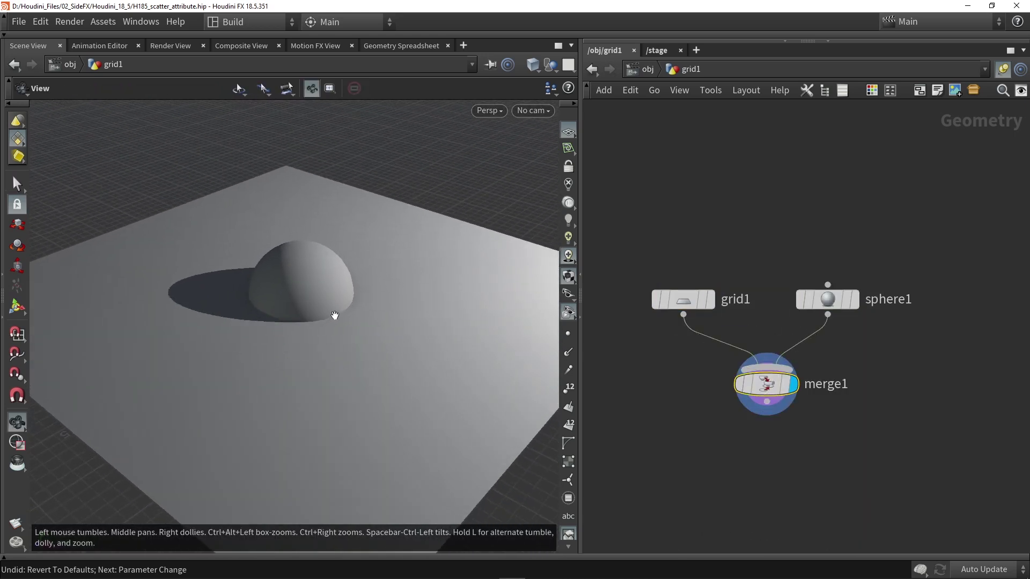
key("s")
middle_click_drag(752, 448, 706, 461)
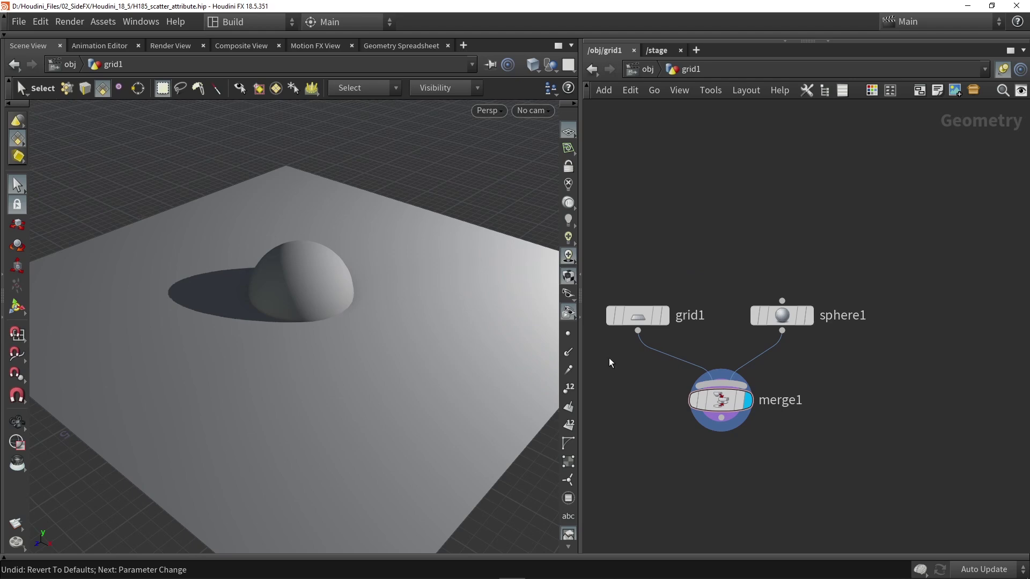
key("w")
key("w")
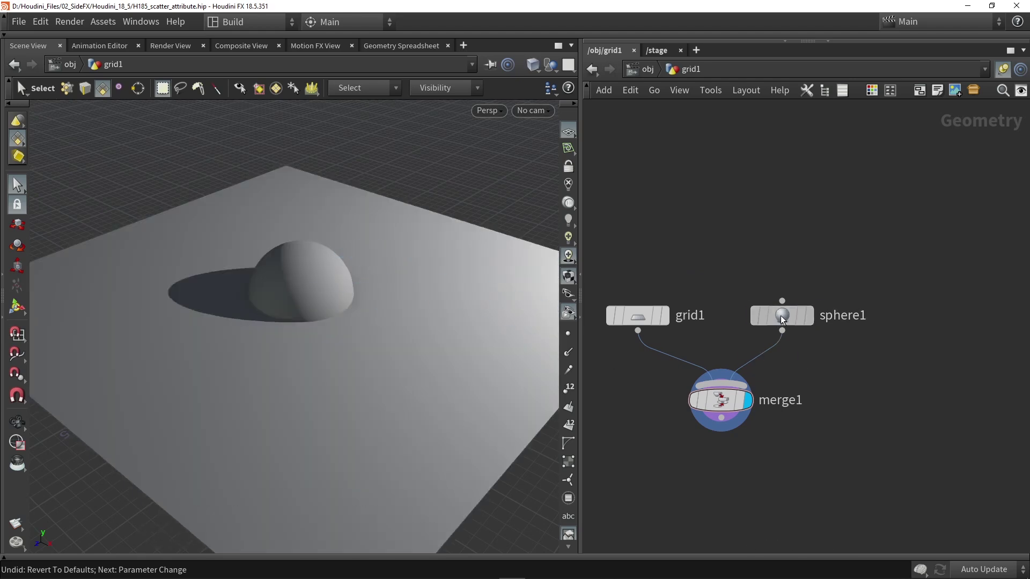
left_click(782, 321)
key("p")
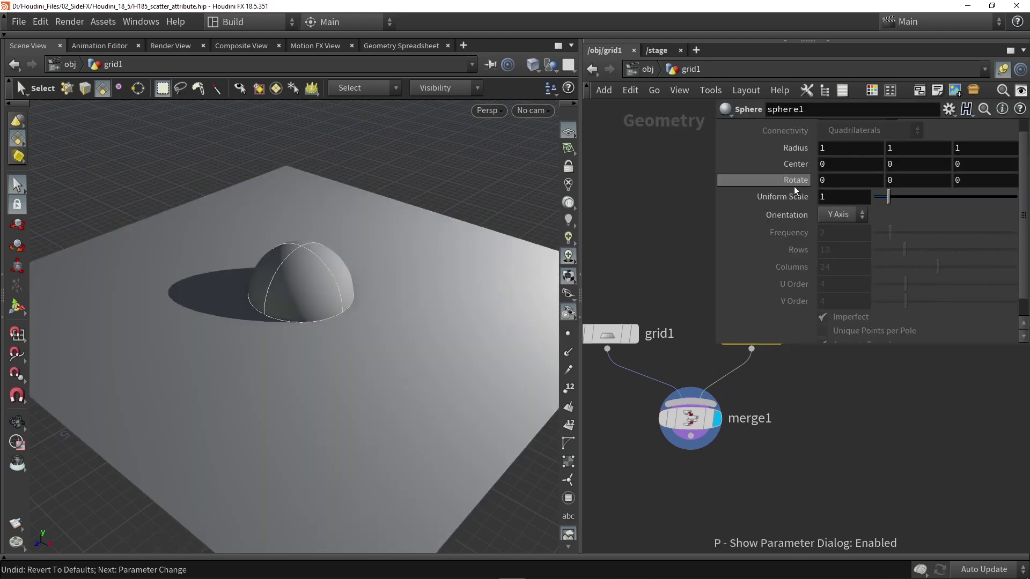
scroll(800, 172, "up", 1)
left_click(856, 129)
left_click(851, 160)
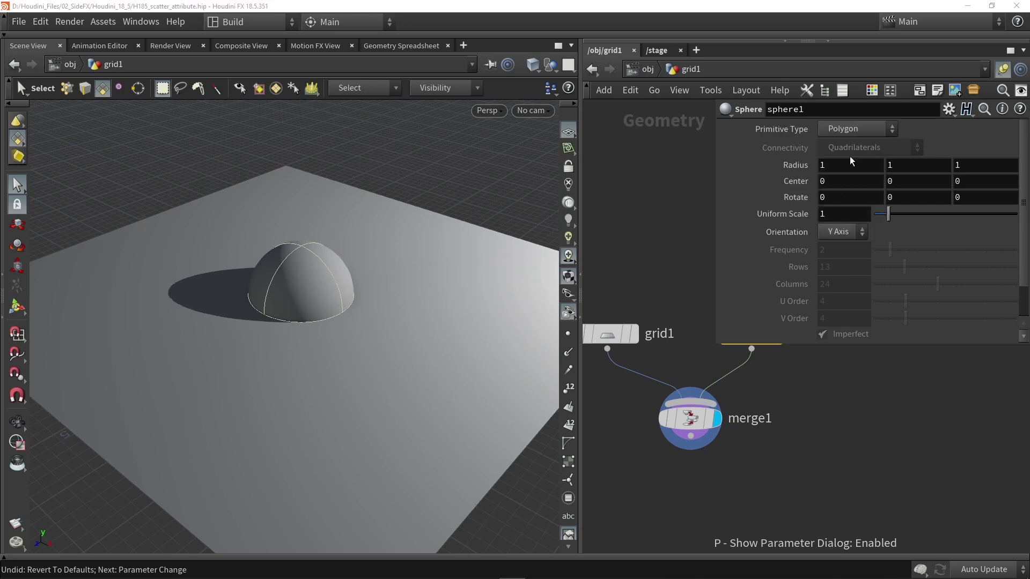
left_click_drag(890, 250, 1016, 250)
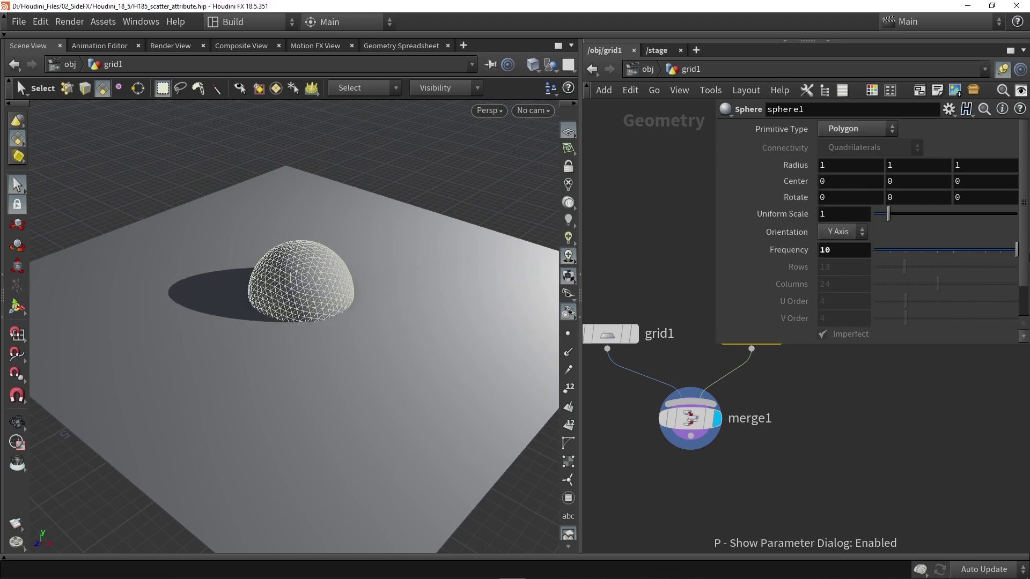
left_click_drag(715, 343, 768, 276)
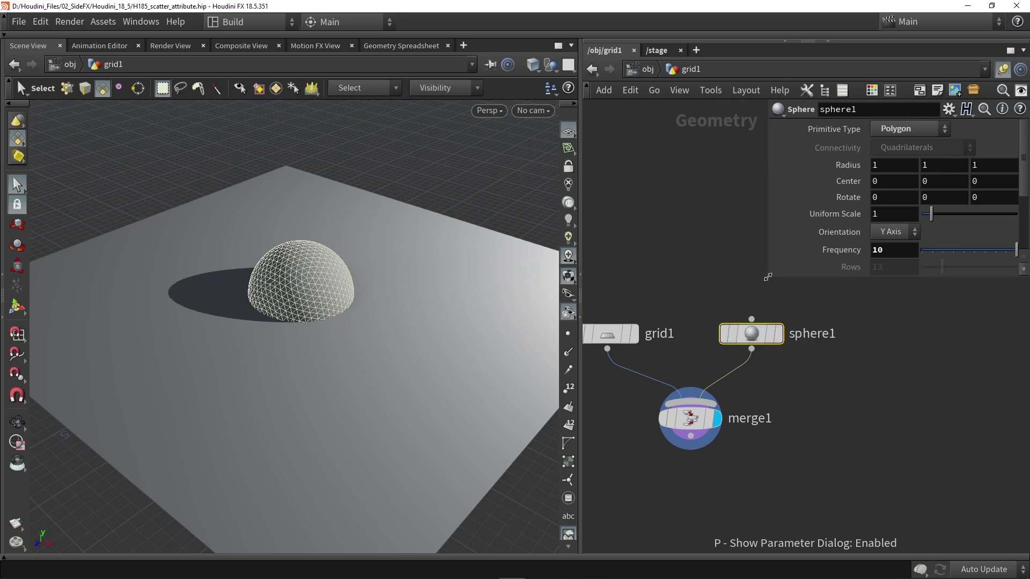
Add a Mask by Feature node below the merge and show its direction handle in the viewport.
scroll(692, 252, "down", 1)
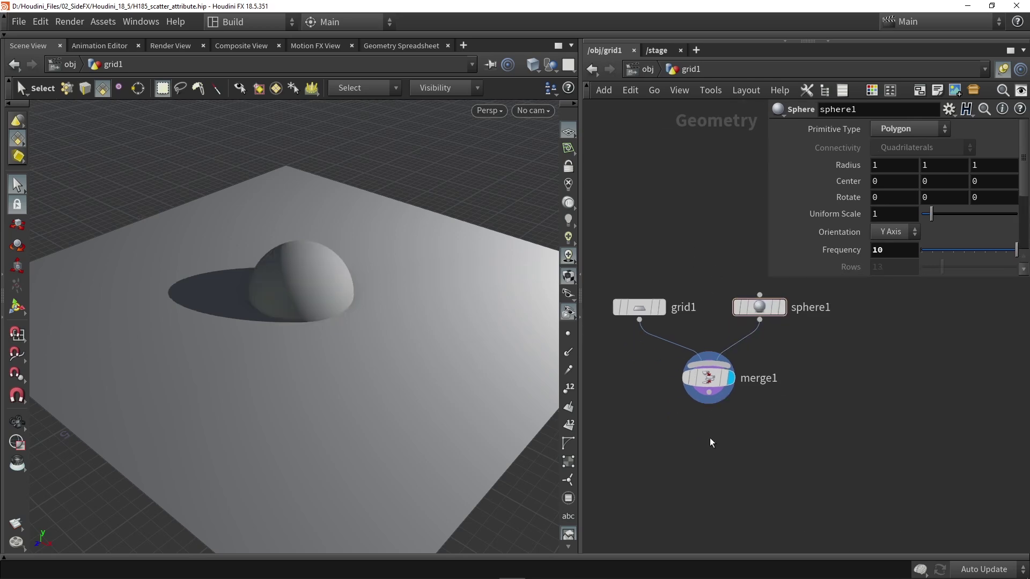
key("Tab")
type("mask")
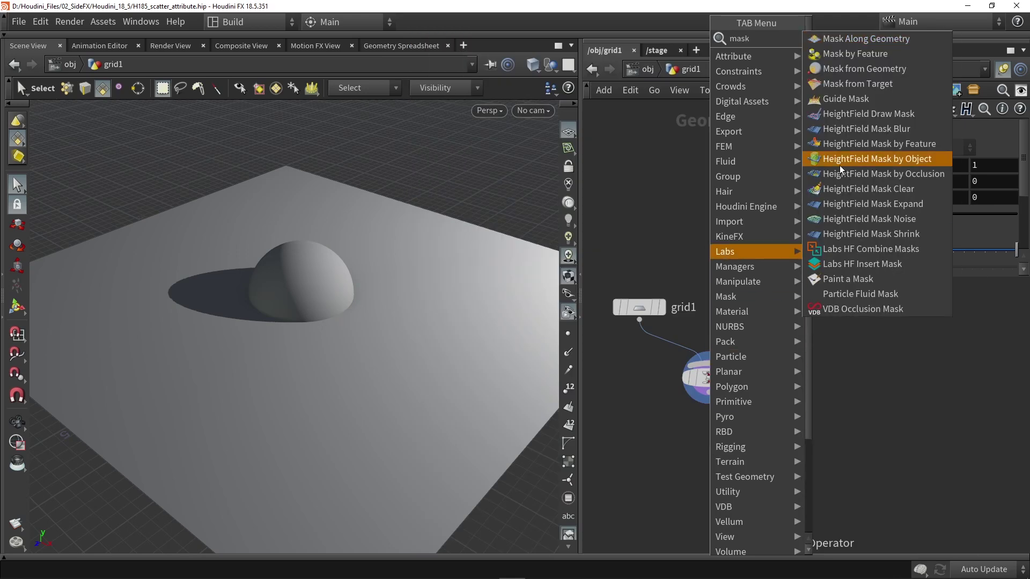
left_click(855, 54)
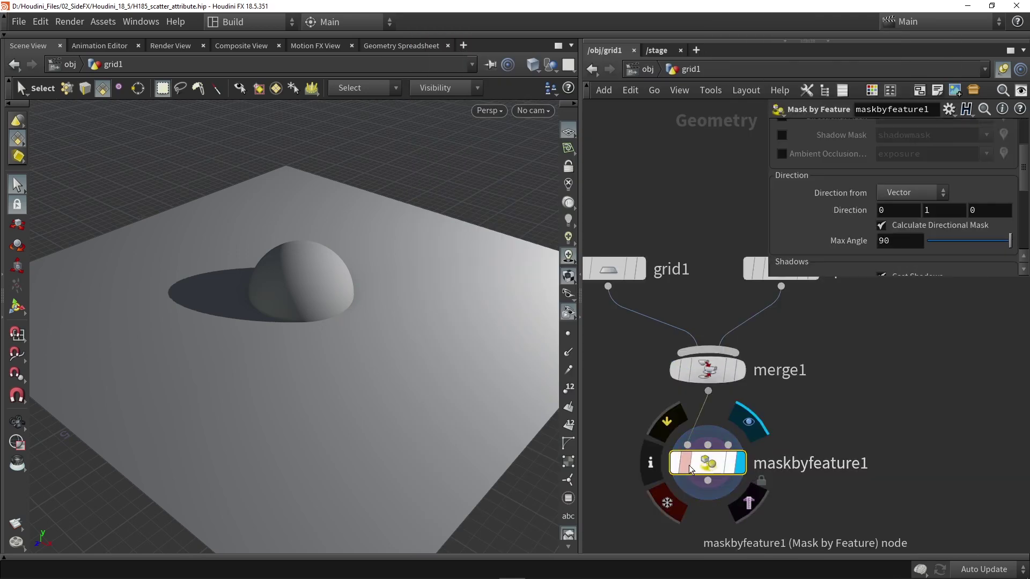
left_click(690, 470, "ctrl")
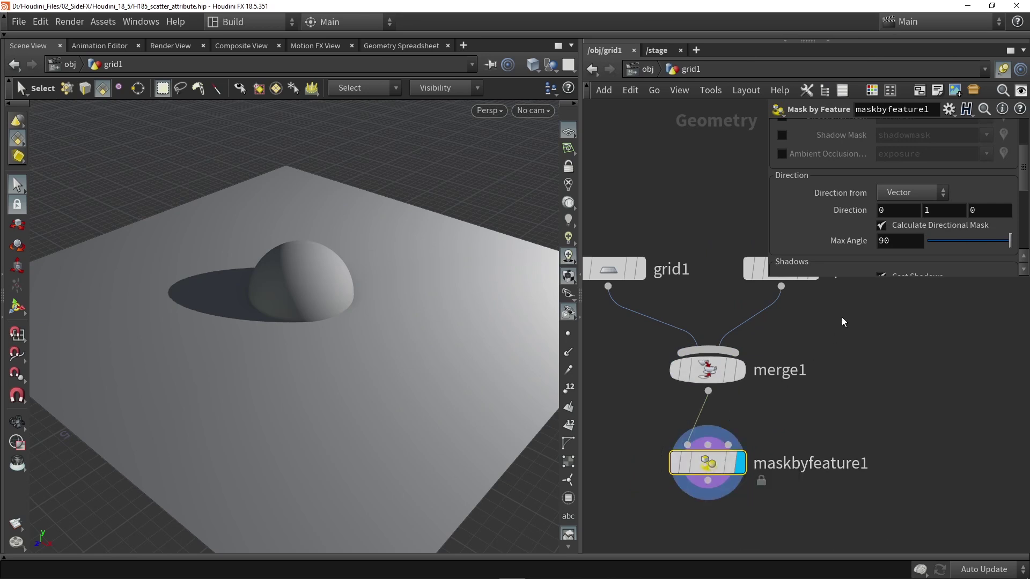
left_click_drag(769, 279, 706, 318)
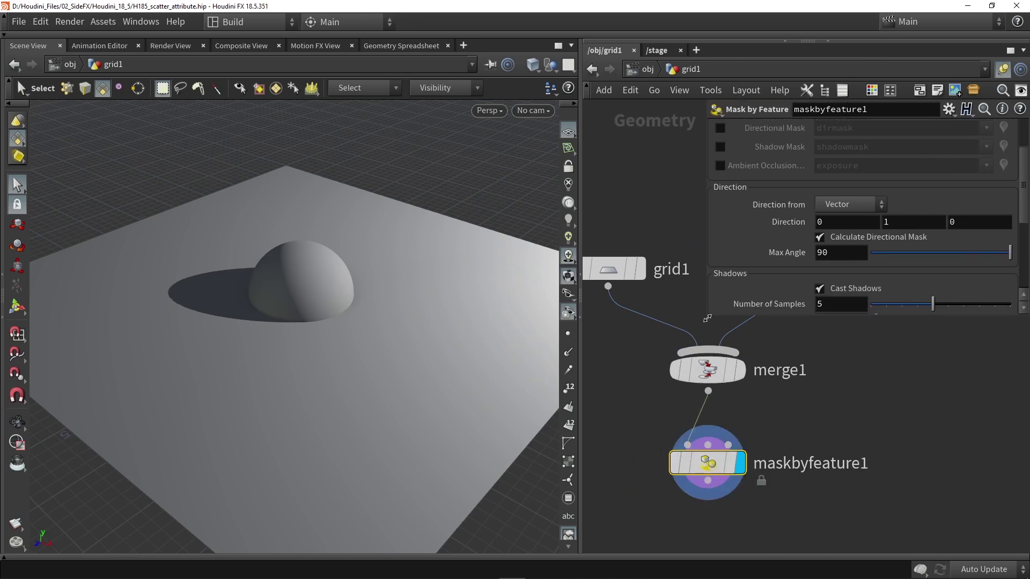
left_click(16, 308)
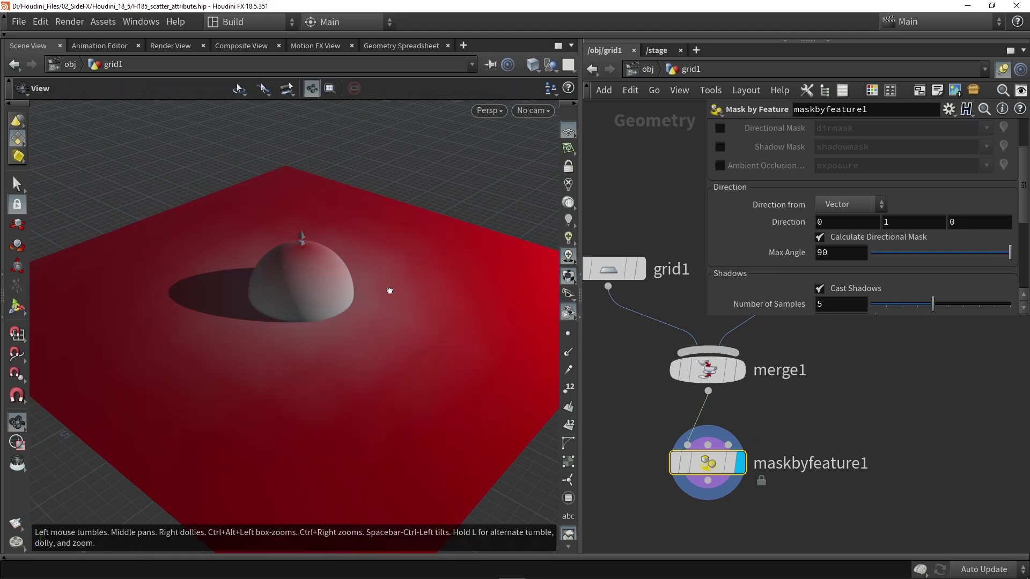
Try tilting the mask direction with the viewport handle, and reset the Direction parameter to its default.
left_click_drag(426, 294, 305, 327, "alt")
key("Return")
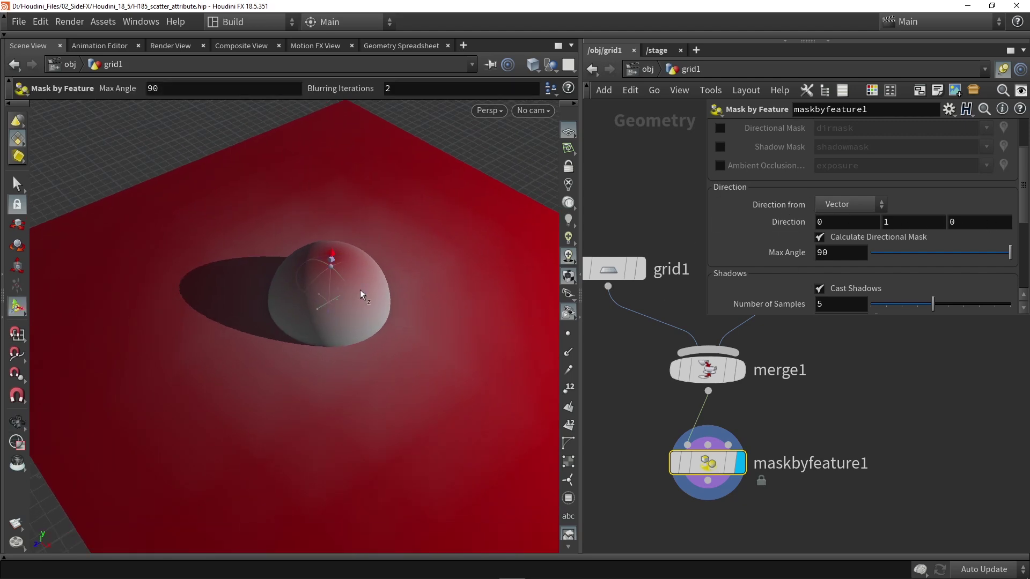
mouse_move(345, 283)
left_mouse_down()
mouse_move(310, 250)
mouse_move(386, 344)
mouse_move(345, 290)
mouse_move(303, 312)
left_mouse_up()
left_click_drag(339, 278, 394, 239)
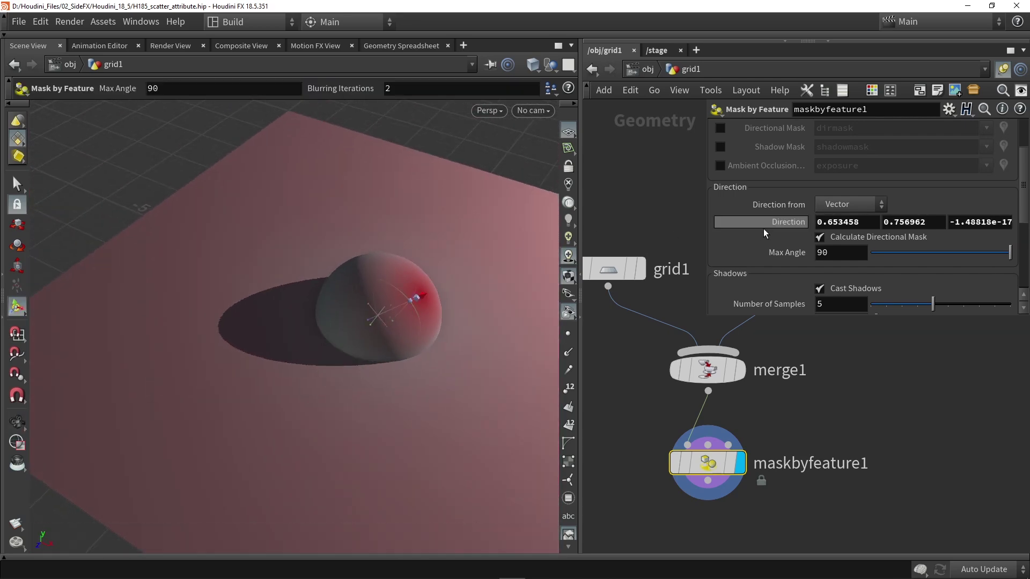
middle_click(789, 221, "ctrl")
Turn off Calculate Directional Mask on the Mask by Feature node.
left_click(819, 237)
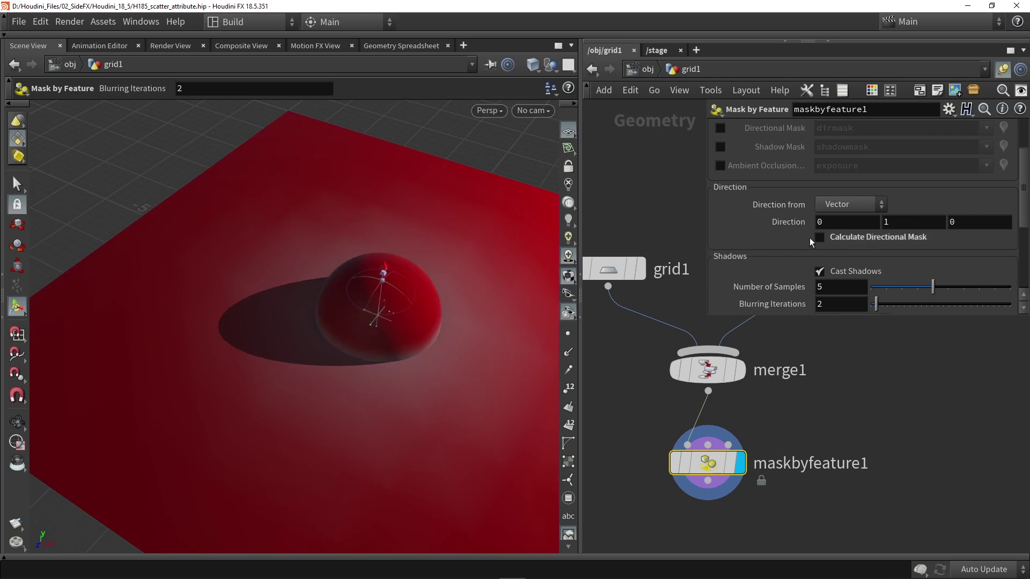
scroll(853, 245, "down", 2)
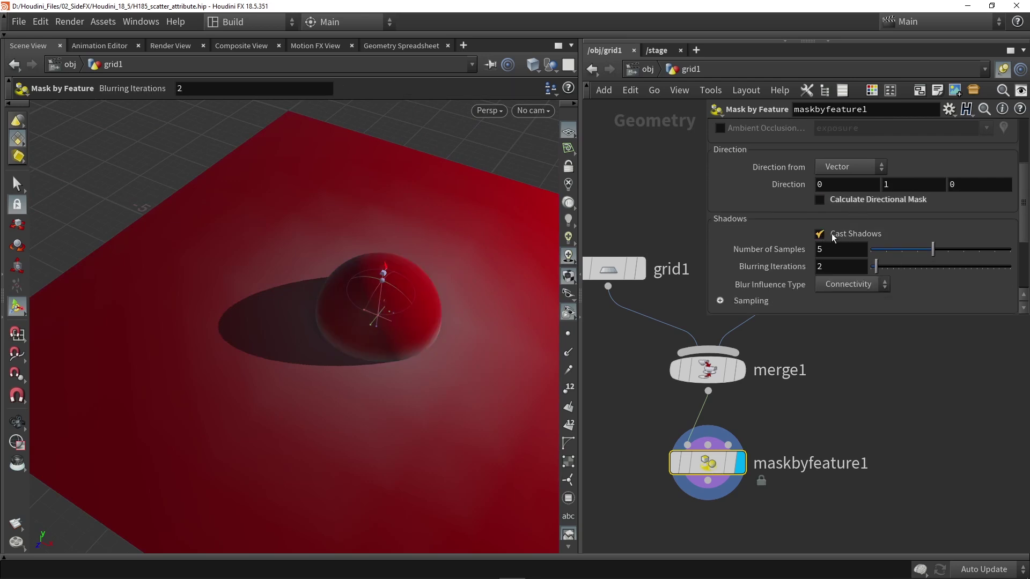
scroll(847, 232, "down", 1)
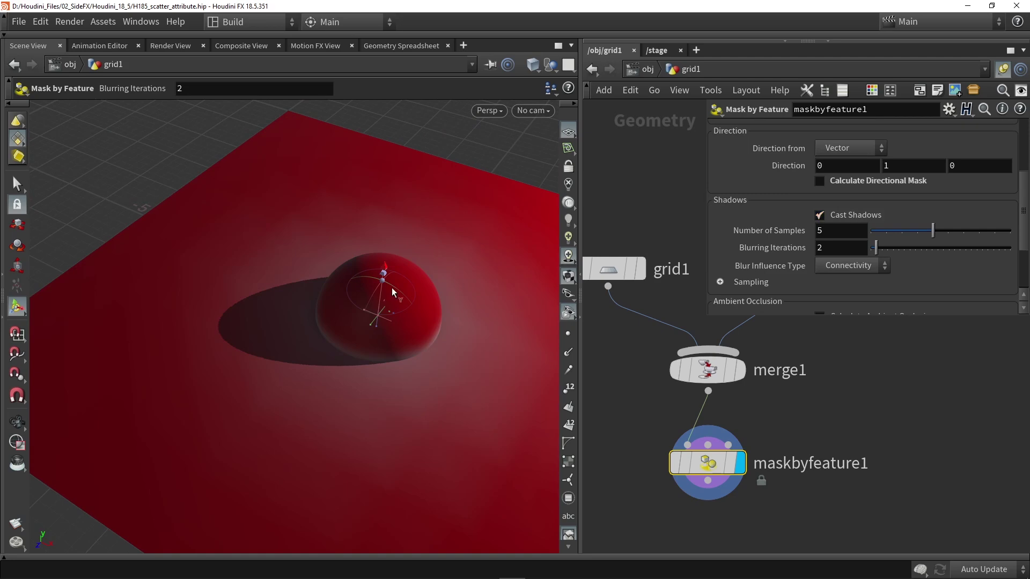
Try rotating the mask direction with only Cast Shadows enabled, and undo the handle change.
mouse_move(410, 295)
left_mouse_down()
mouse_move(430, 328)
mouse_move(434, 397)
mouse_move(433, 344)
left_mouse_up()
left_click_drag(370, 289, 323, 286, "alt")
key("ctrl+z")
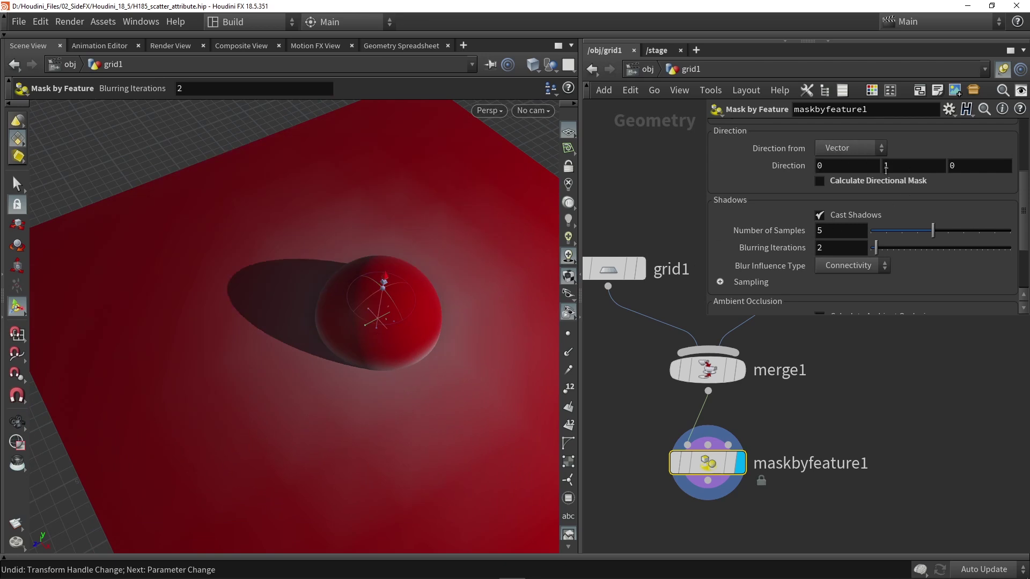
Turn off Cast Shadows and enable Calculate Ambient Occlusion for the mask.
left_click(846, 215)
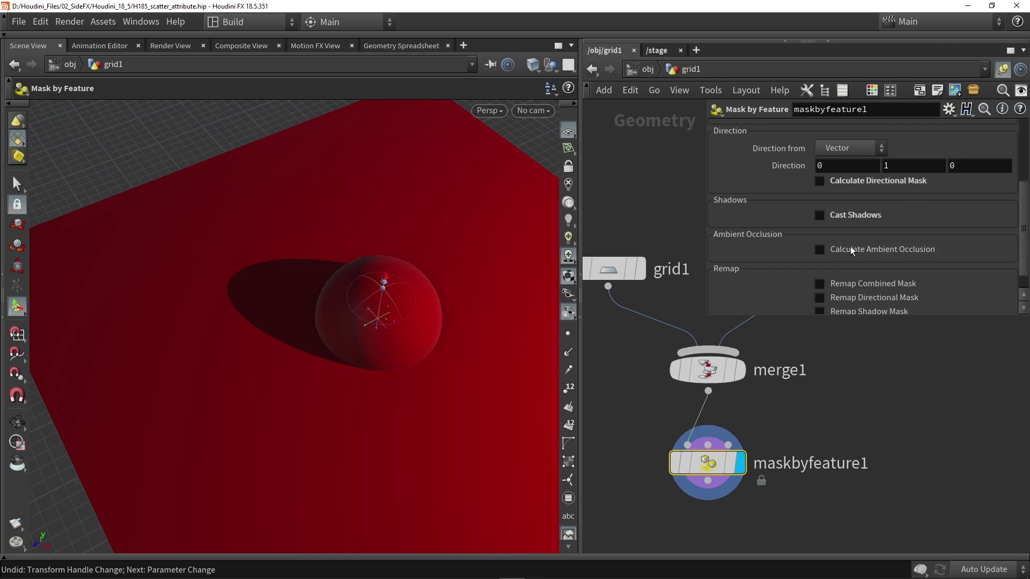
left_click(883, 250)
key("Escape")
left_click_drag(306, 345, 404, 383)
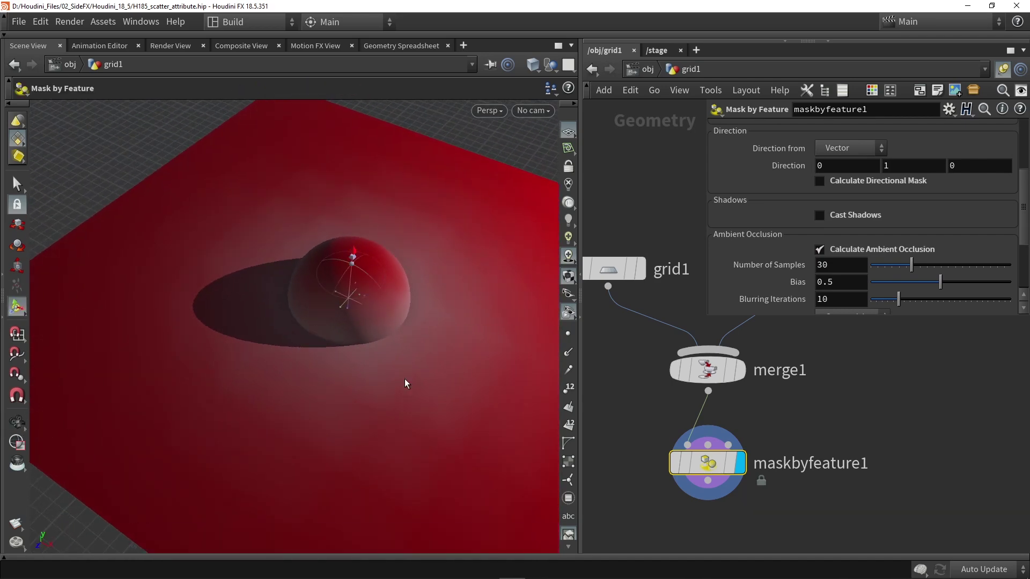
Examine the mesh density of the grid and sphere in wireframe, and return to shaded display.
key("w")
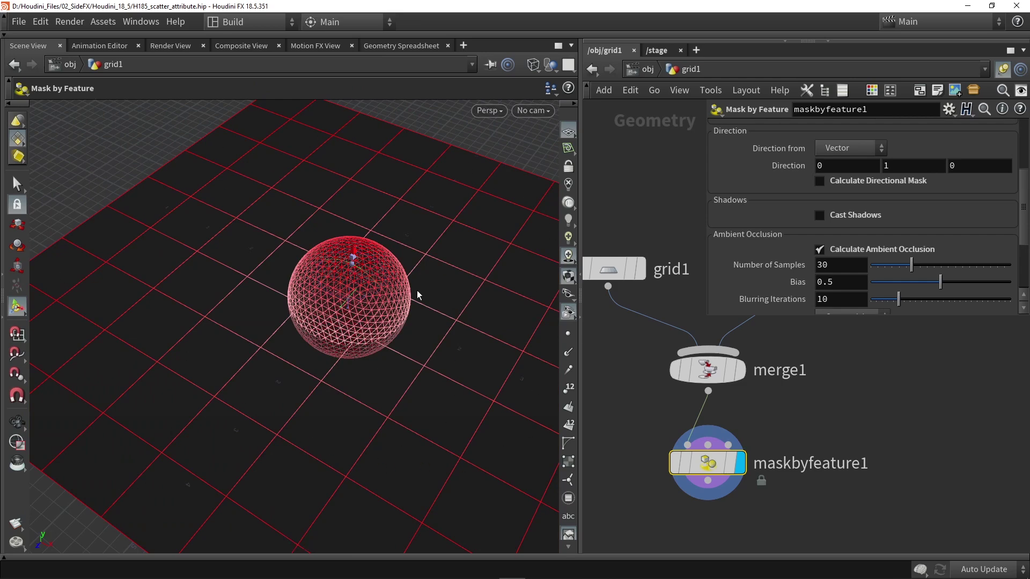
left_click_drag(391, 329, 387, 294)
key("space")
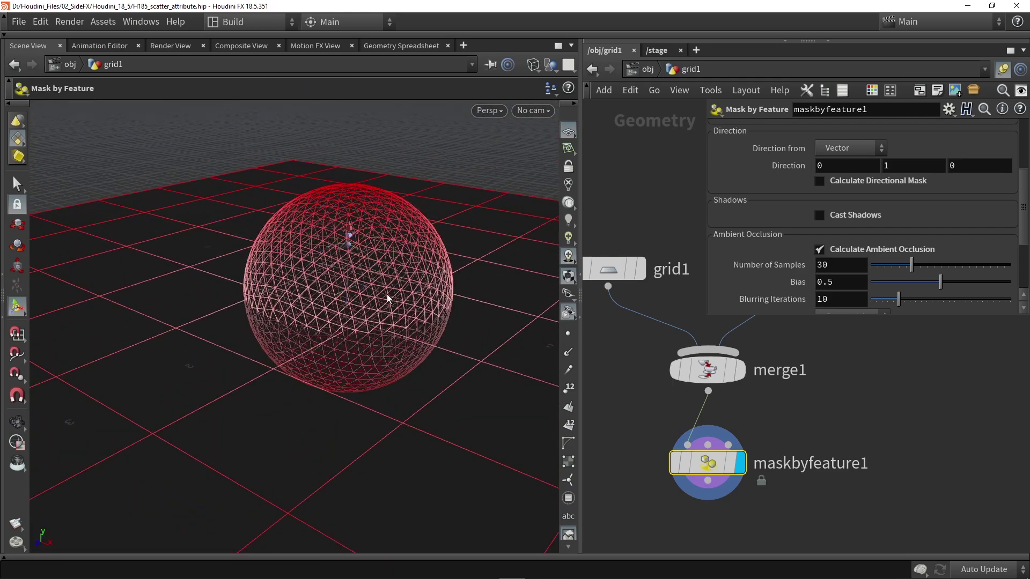
key("space")
key("w")
key("space")
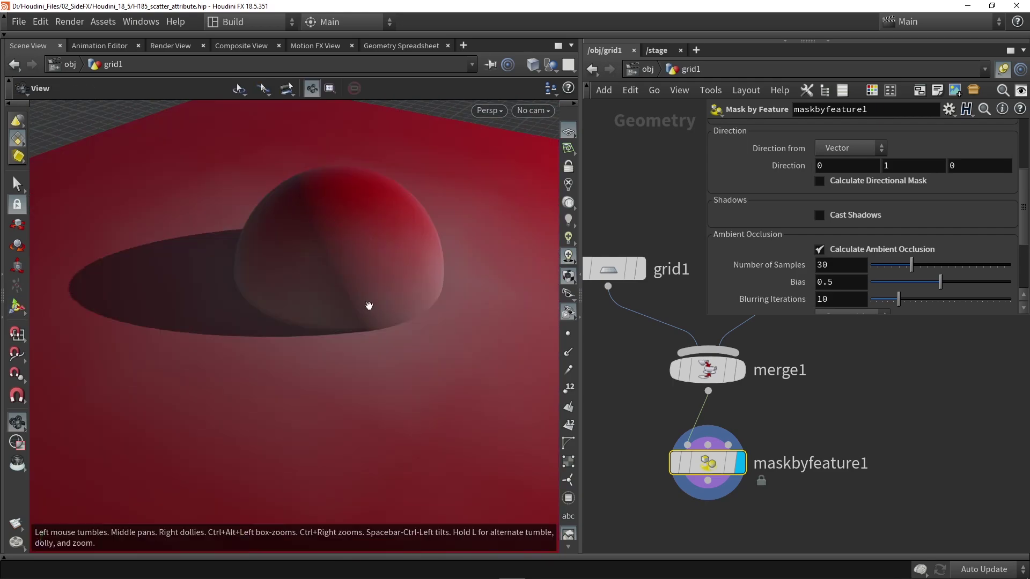
Insert a Subdivide node between the grid and the merge.
scroll(369, 306, "down", 3)
middle_click_drag(617, 323, 664, 441)
scroll(665, 441, "down", 1)
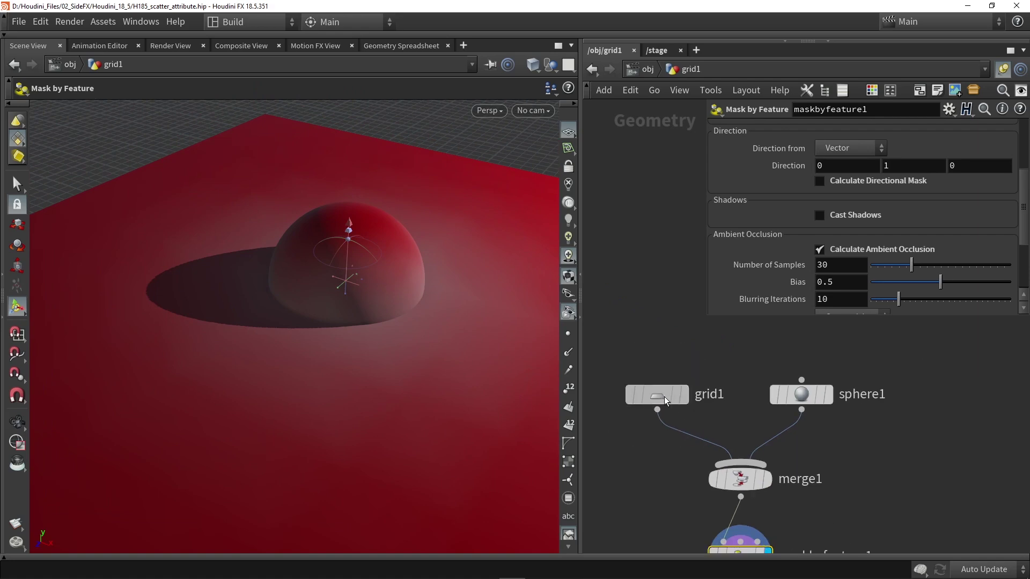
left_click(664, 397)
left_click_drag(664, 397, 638, 325)
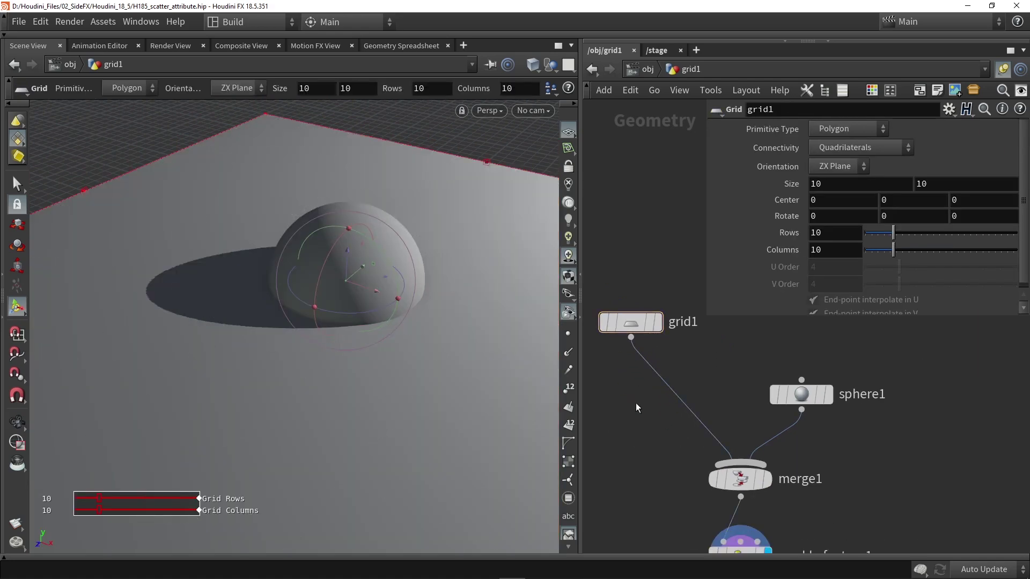
key("Tab")
type("sub")
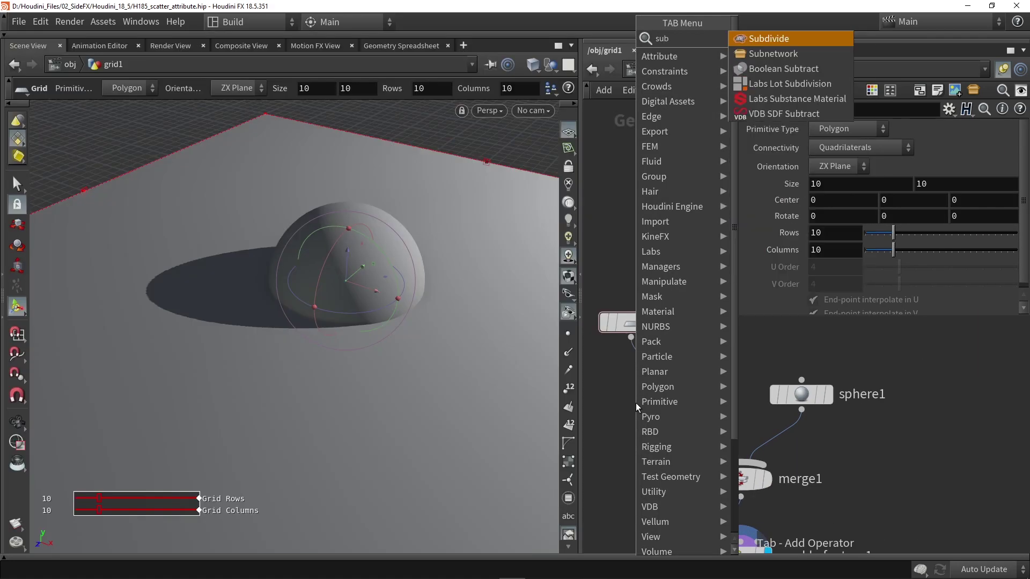
key("Return")
left_click(638, 381)
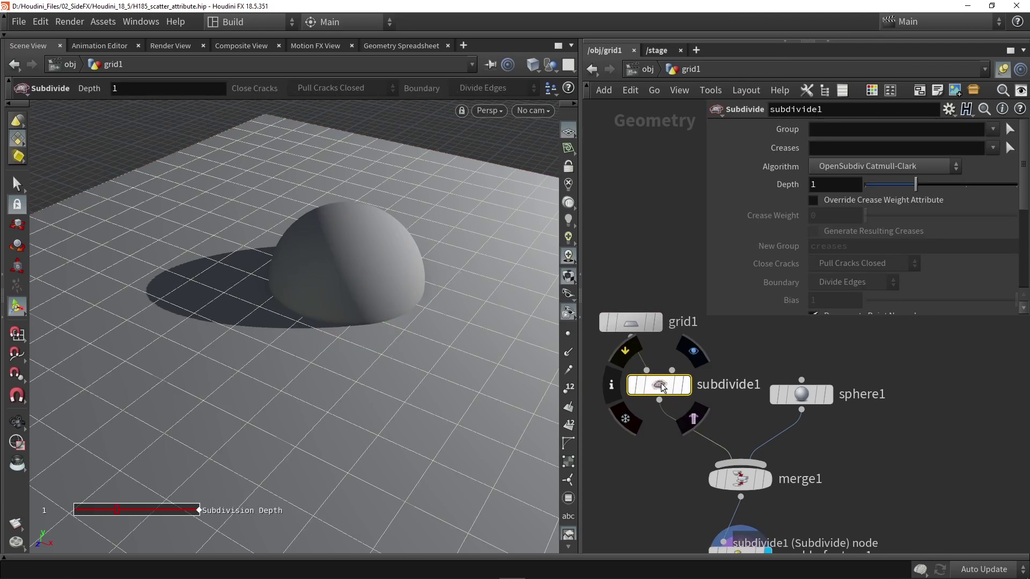
Set the Subdivide node's depth to 3.
left_click(1012, 184)
middle_click_drag(661, 457, 652, 386)
left_click(653, 386)
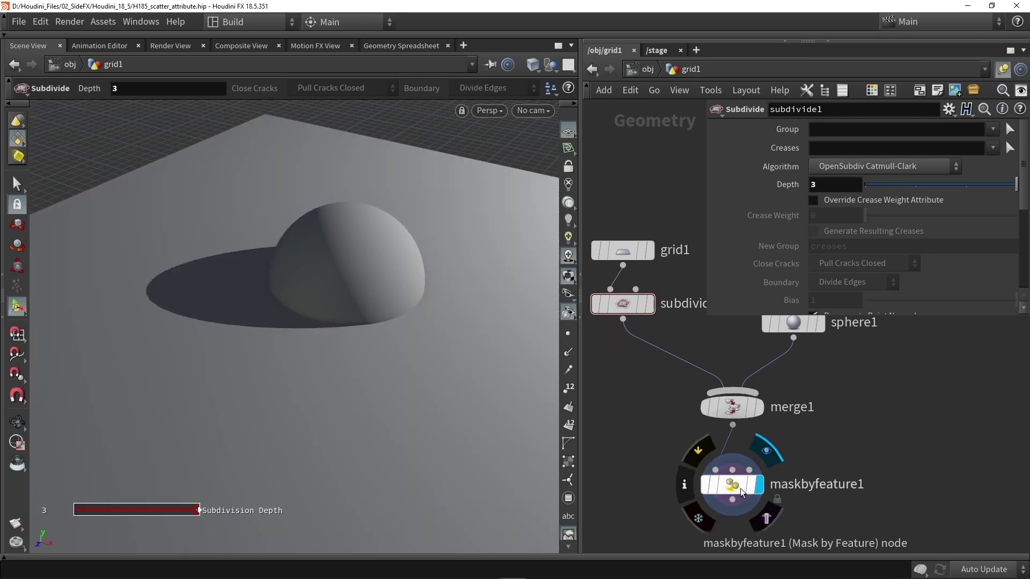
Enable Remap Combined Mask on the Mask by Feature node.
left_click(733, 488)
left_click_drag(416, 319, 465, 298)
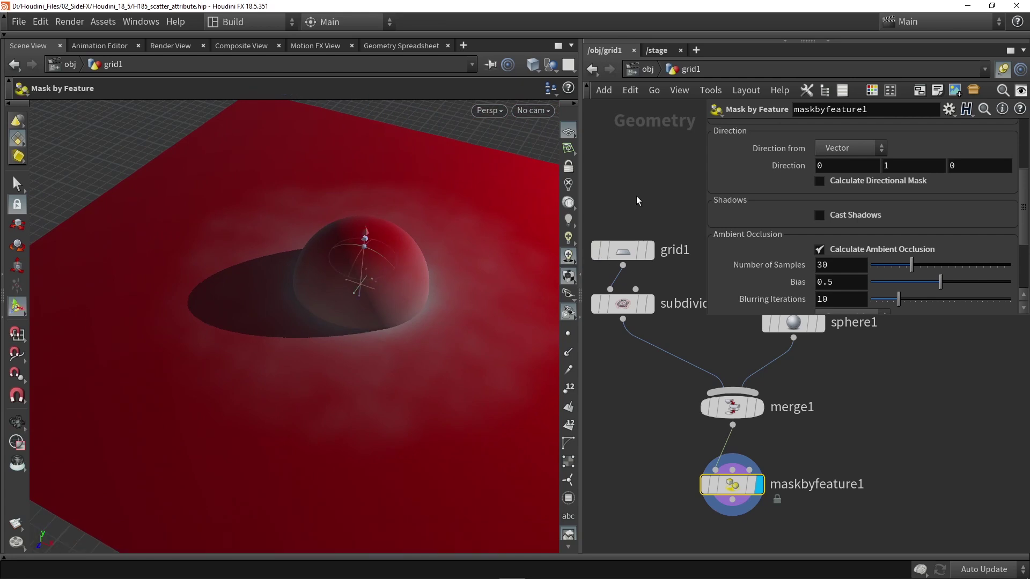
scroll(761, 205, "down", 5)
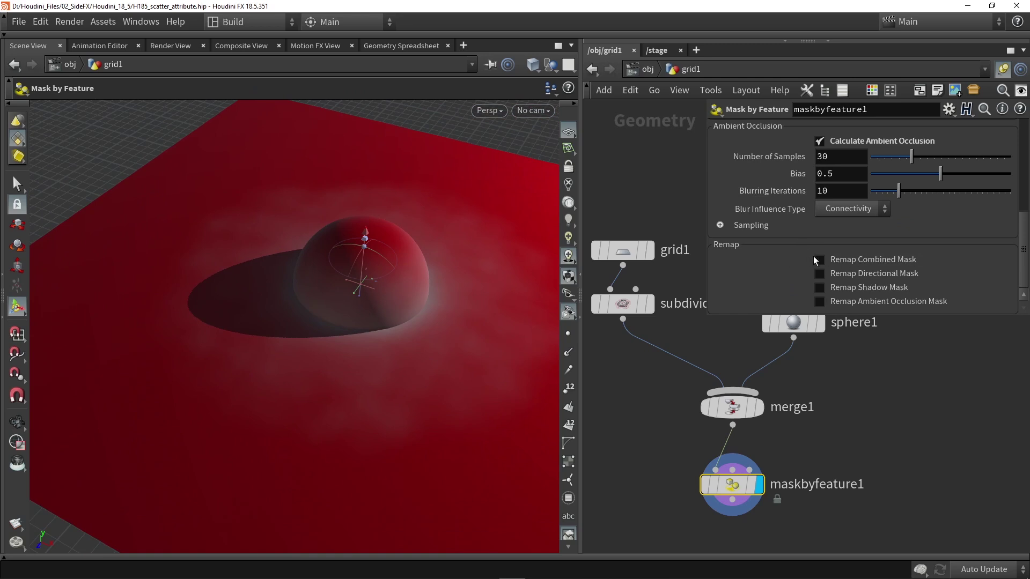
left_click(847, 257)
scroll(791, 251, "down", 3)
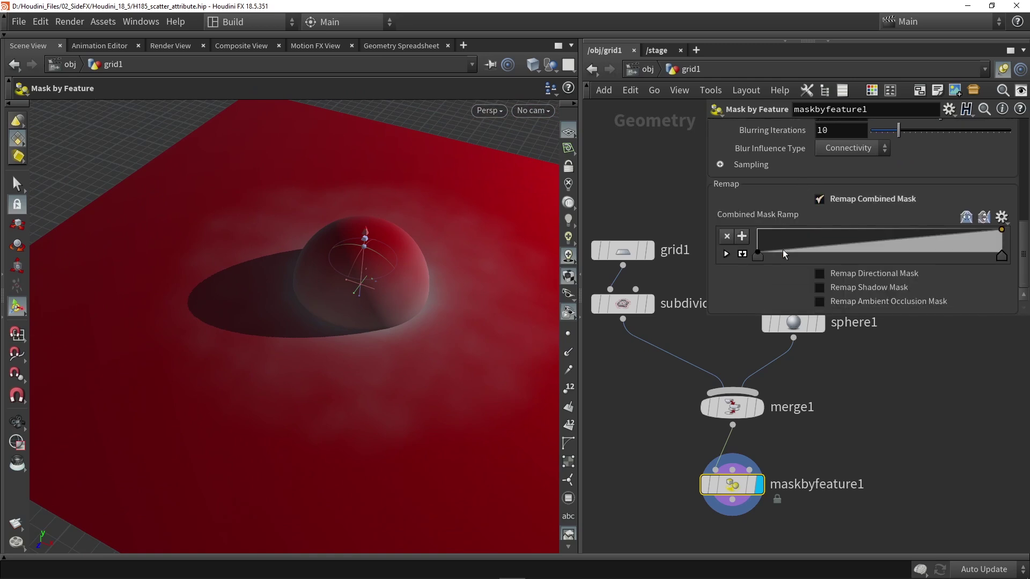
Reverse the Combined Mask Ramp so it runs from full value at the start down to zero at the end.
left_click_drag(1005, 257, 818, 252)
left_click_drag(755, 256, 1001, 255)
left_click_drag(822, 255, 756, 255)
left_click_drag(446, 236, 317, 368, "alt")
left_click_drag(486, 383, 227, 379)
key("Return")
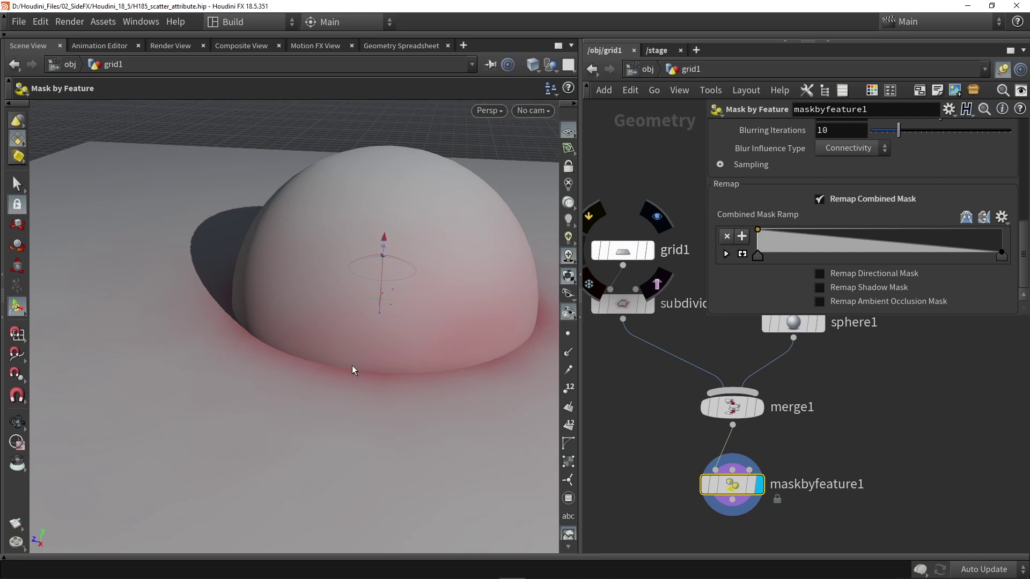
left_click_drag(325, 379, 296, 360)
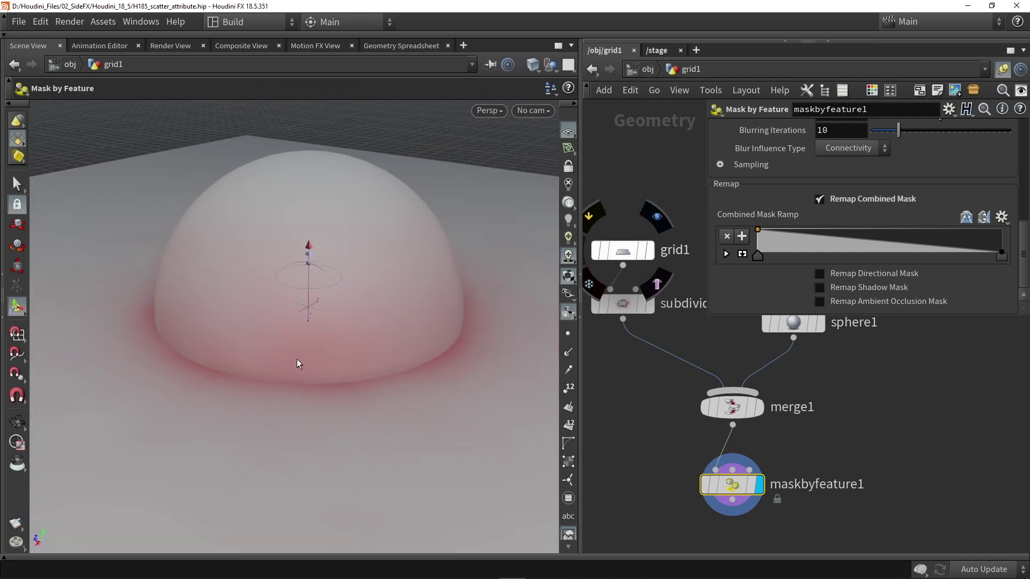
left_click_drag(465, 339, 370, 348, "alt")
mouse_move(1002, 261)
left_mouse_down()
mouse_move(905, 263)
mouse_move(1002, 259)
left_mouse_up()
left_click_drag(762, 262, 840, 261)
Set the ambient occlusion Blurring Iterations to 35 and the Bias to 0.131.
scroll(780, 254, "up", 2)
scroll(780, 254, "up", 2)
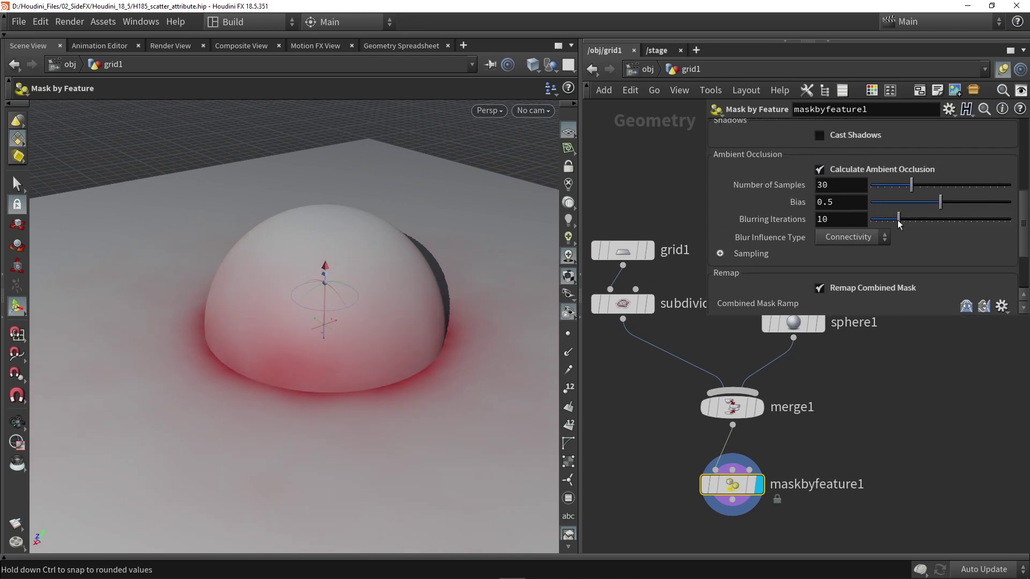
left_click_drag(1009, 219, 889, 212)
left_click_drag(294, 268, 374, 316, "alt")
right_click_drag(373, 316, 286, 314, "alt")
left_click_drag(345, 364, 329, 354, "alt")
middle_click_drag(641, 477, 646, 410)
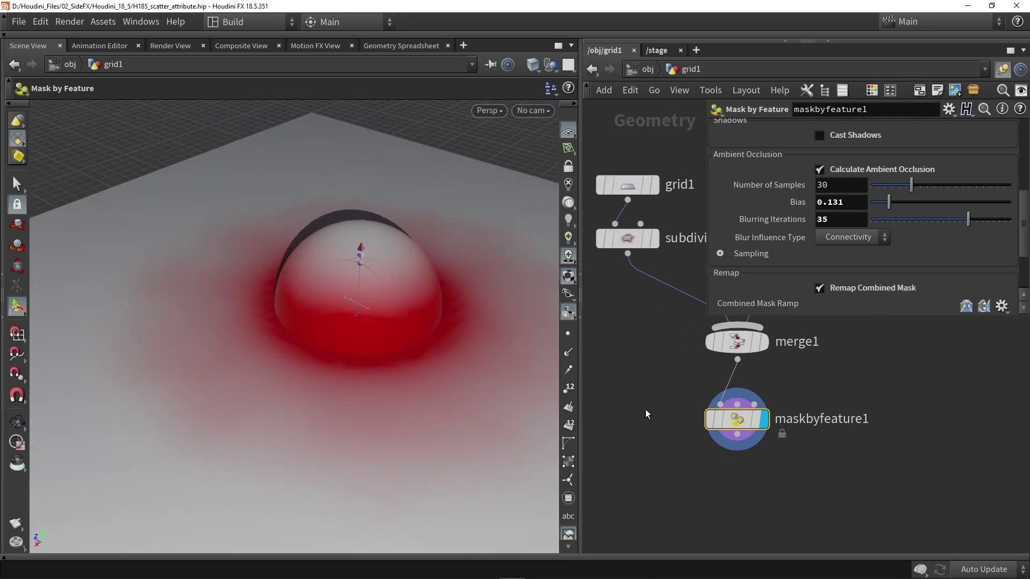
scroll(647, 414, "down", 2)
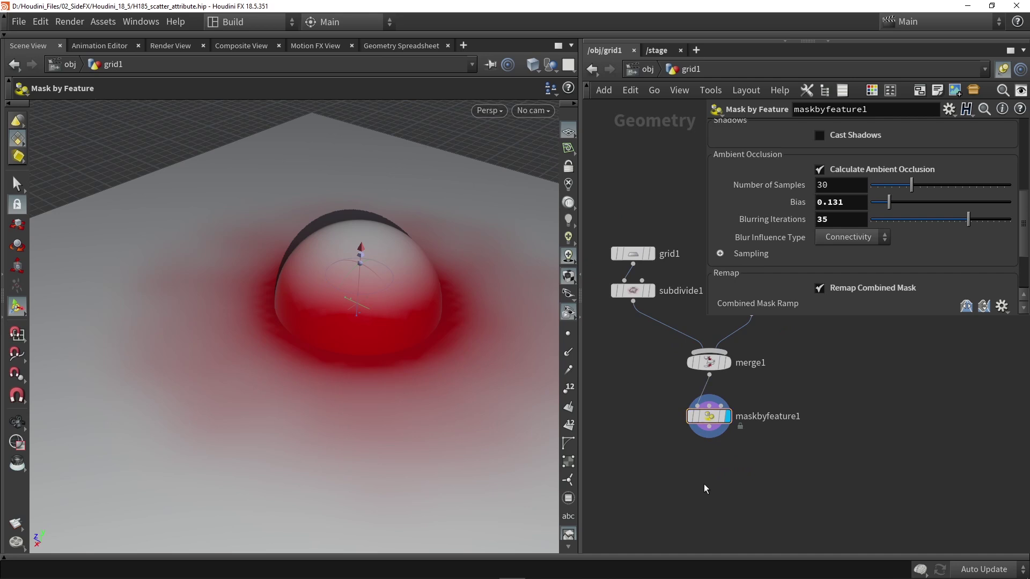
Examine the mask around the sphere and on the grid up close and from different angles.
key("Escape")
scroll(329, 345, "up", 5)
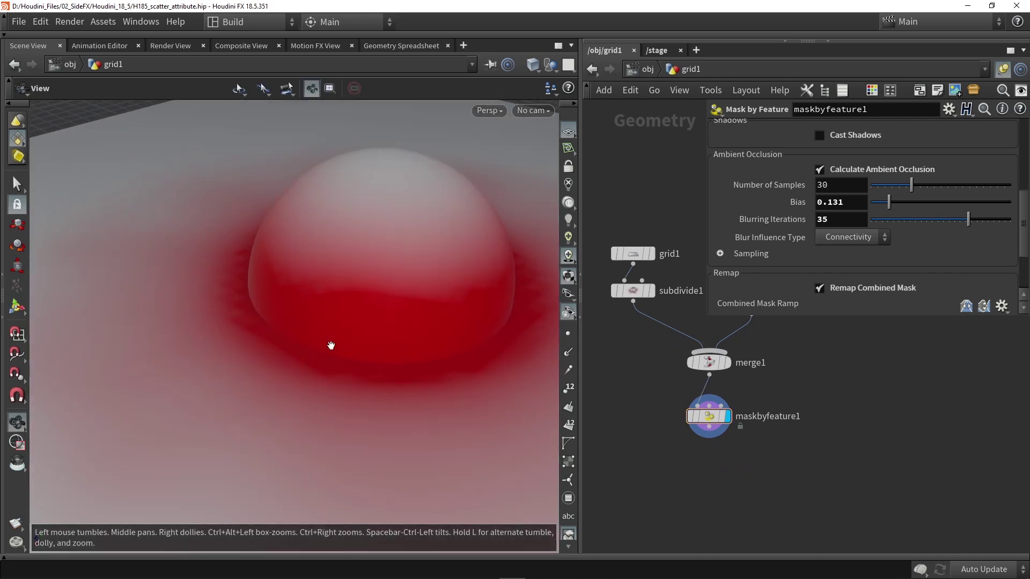
scroll(331, 345, "down", 2)
key("Return")
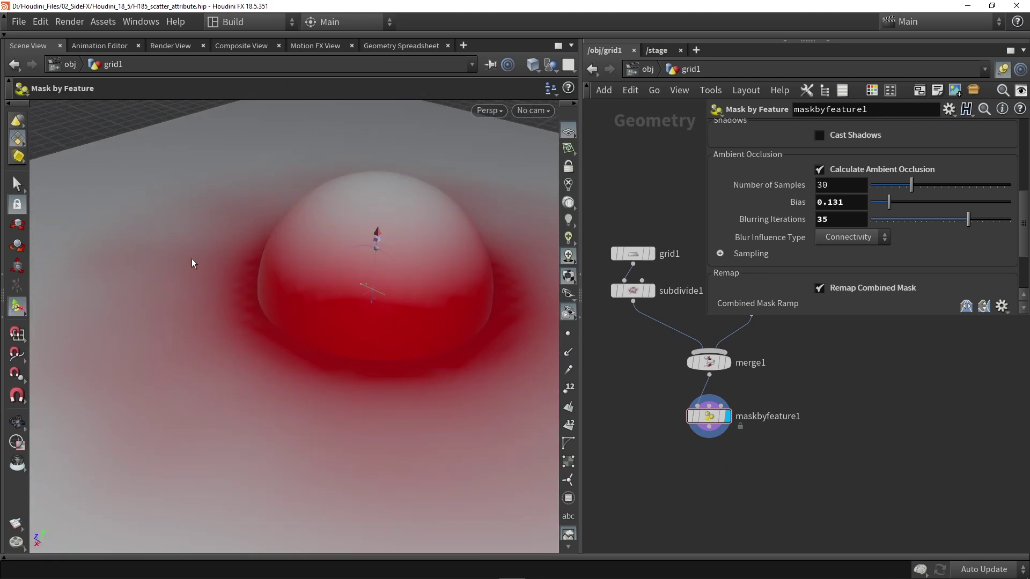
key("Escape")
left_click_drag(305, 447, 398, 202)
key("Return")
key("Escape")
left_click_drag(471, 287, 293, 302)
key("Return")
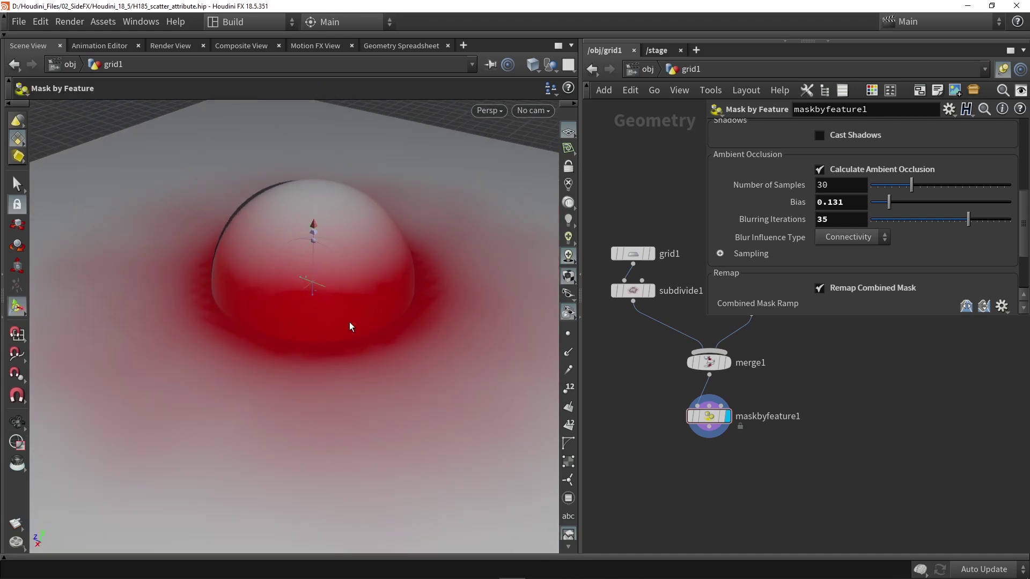
Limit the Mask by Feature node to the grid by picking its primitives 0-5183 as the group.
left_click(721, 414)
scroll(743, 302, "up", 6)
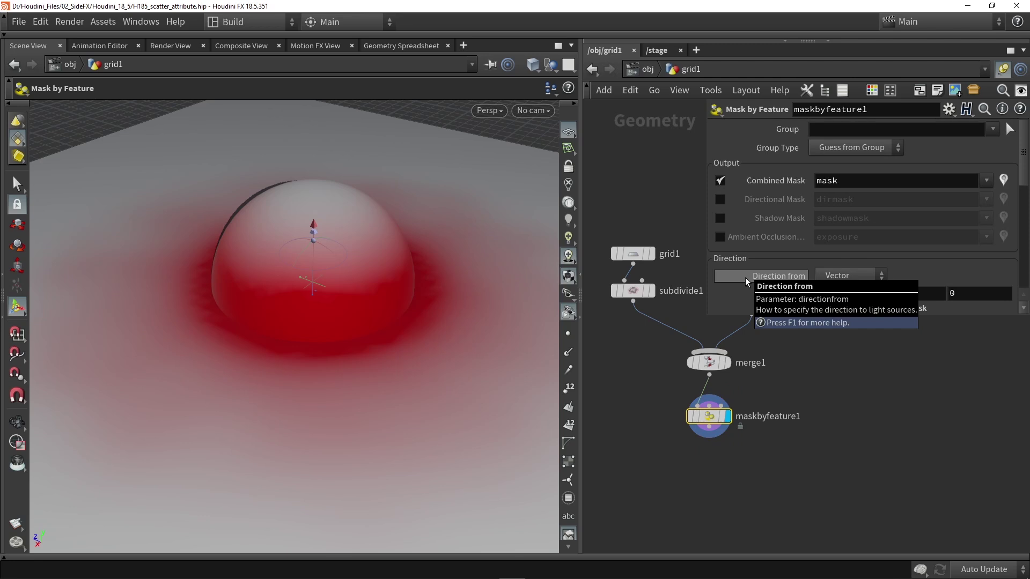
left_click(820, 131)
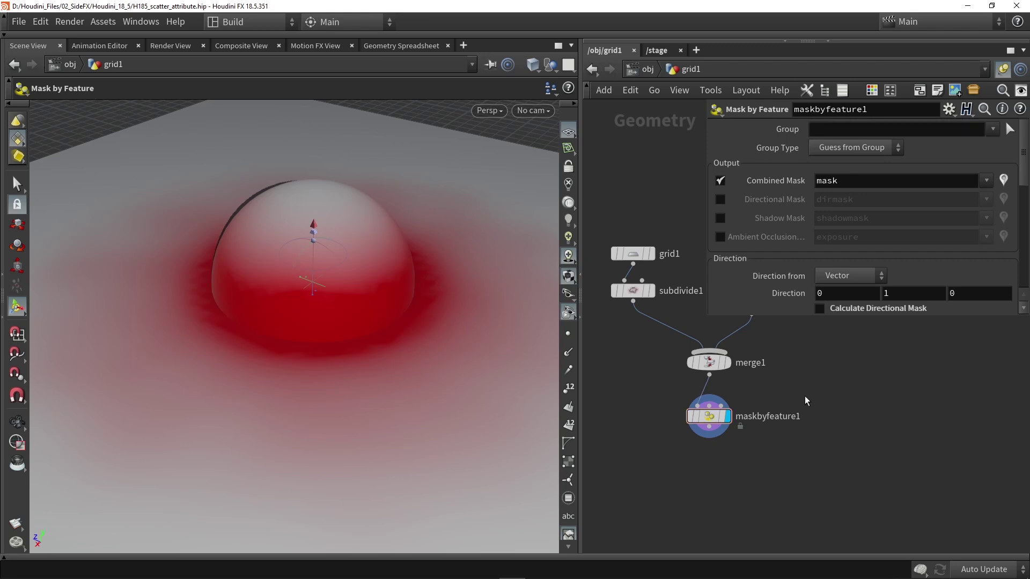
left_click(1008, 130)
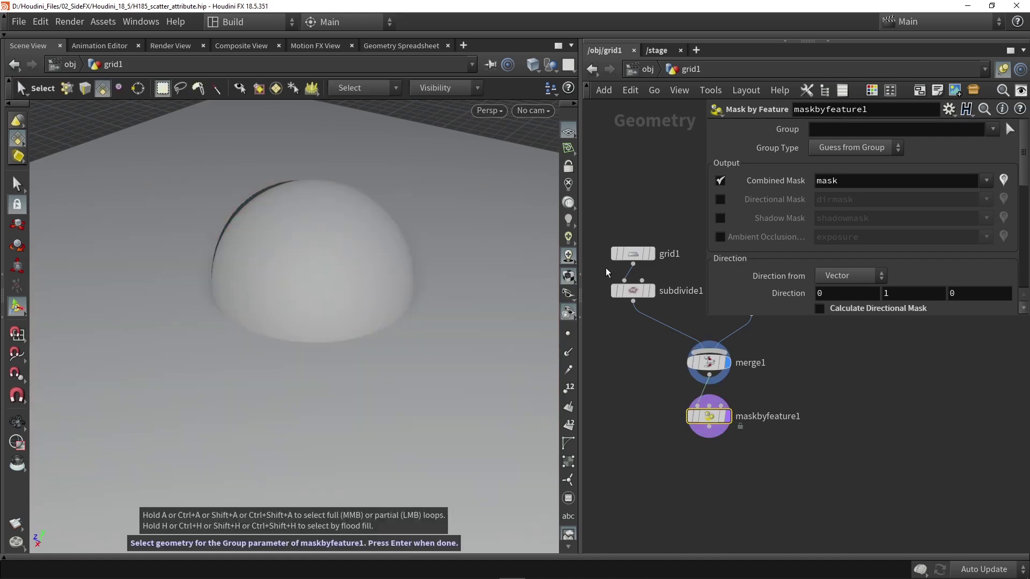
key("Return")
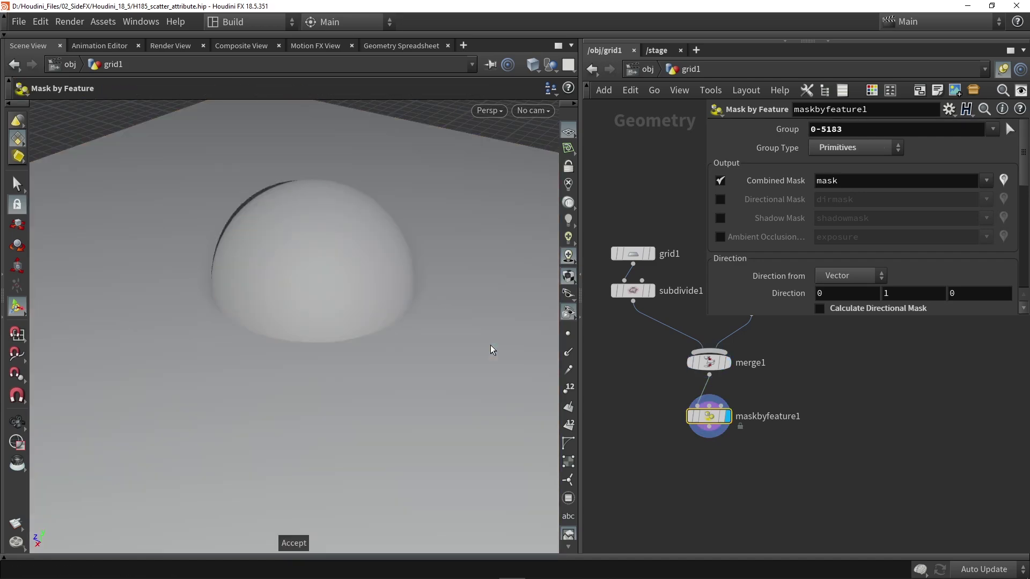
left_click_drag(490, 345, 441, 309, "alt")
left_click_drag(844, 130, 822, 130)
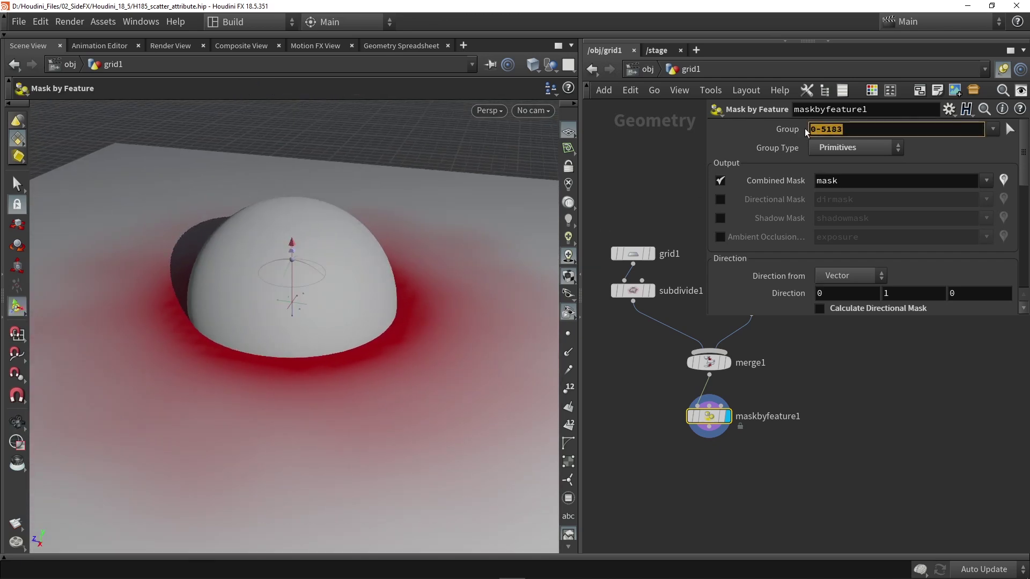
Make room above the merge, add a Group node fed by the Subdivide output, and display it.
left_click_drag(779, 486, 718, 411)
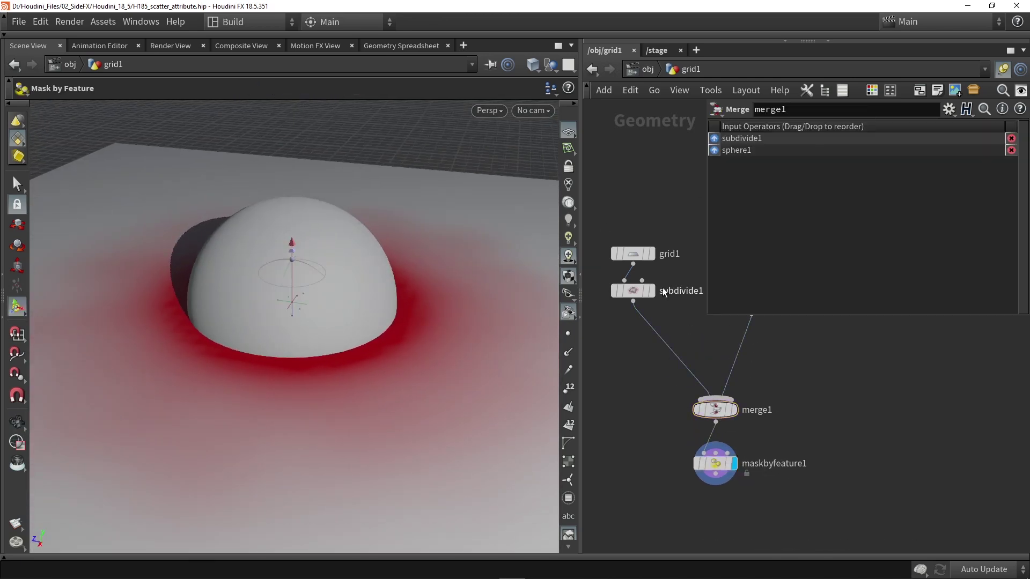
key("Tab")
type("group")
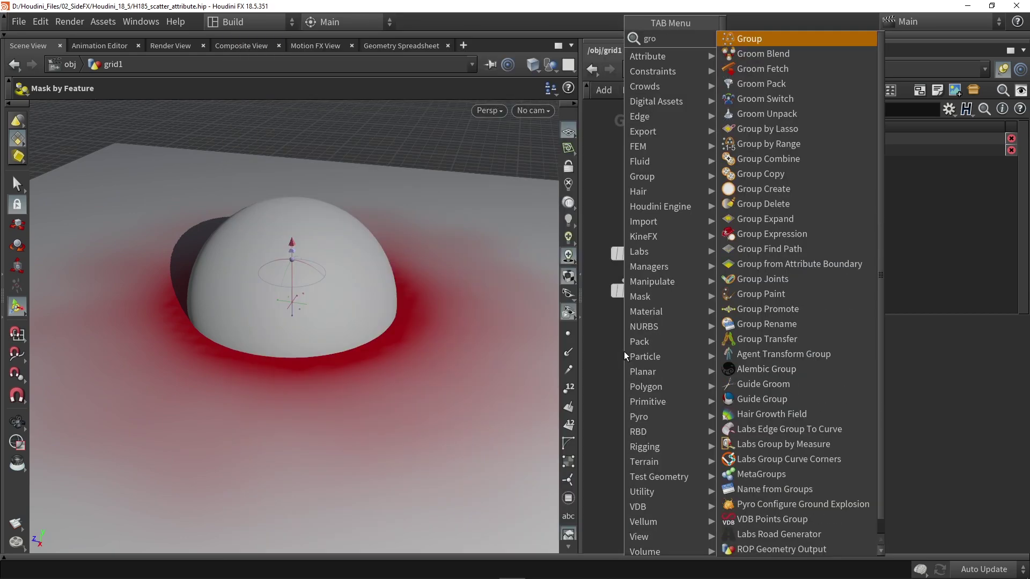
key("Return")
left_click(623, 352)
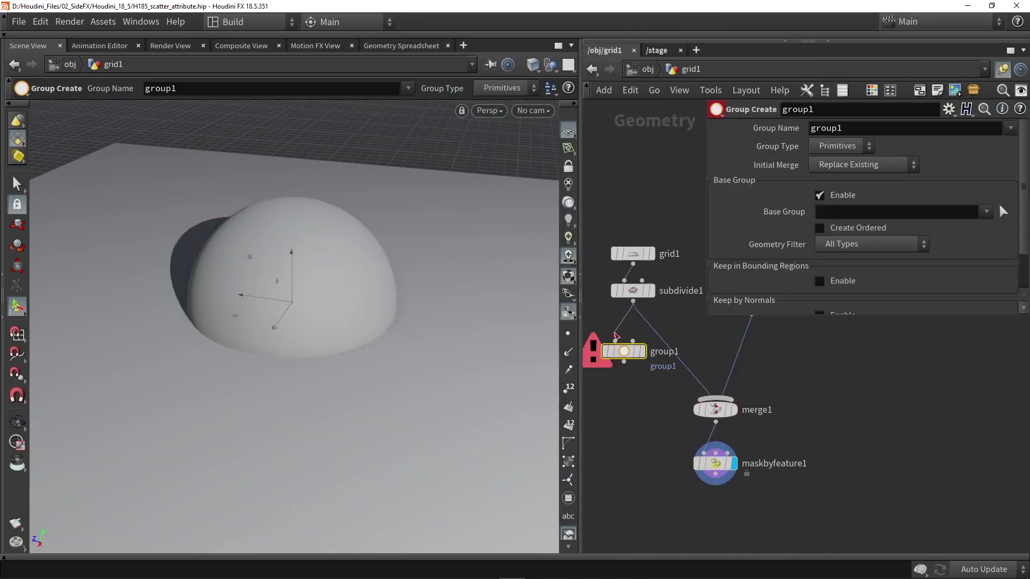
left_click_drag(633, 303, 623, 341)
left_click(641, 352)
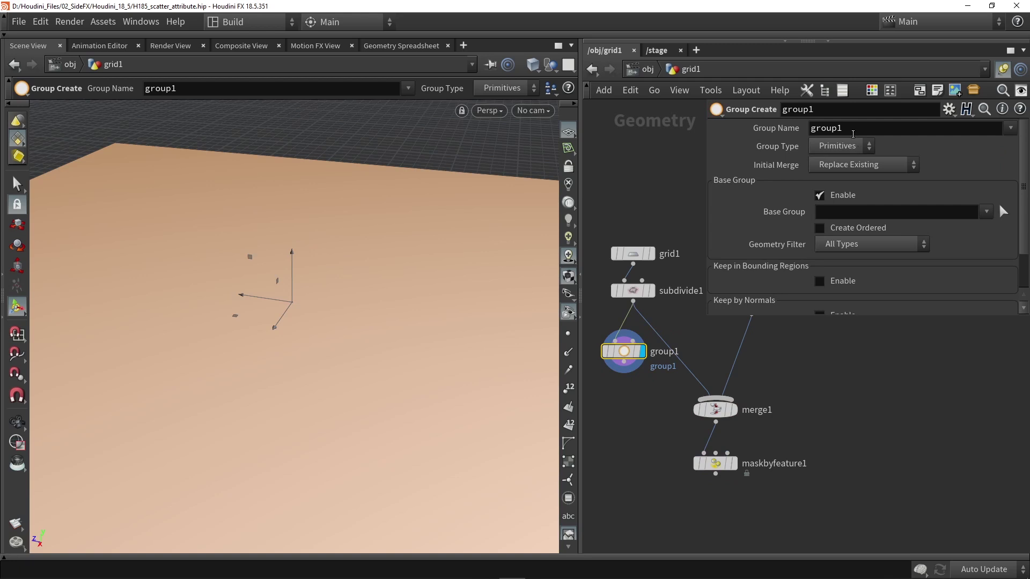
Name the group "ground" and insert the Group node between the Subdivide and the merge.
left_click_drag(853, 130, 730, 145)
type("ground")
key("Return")
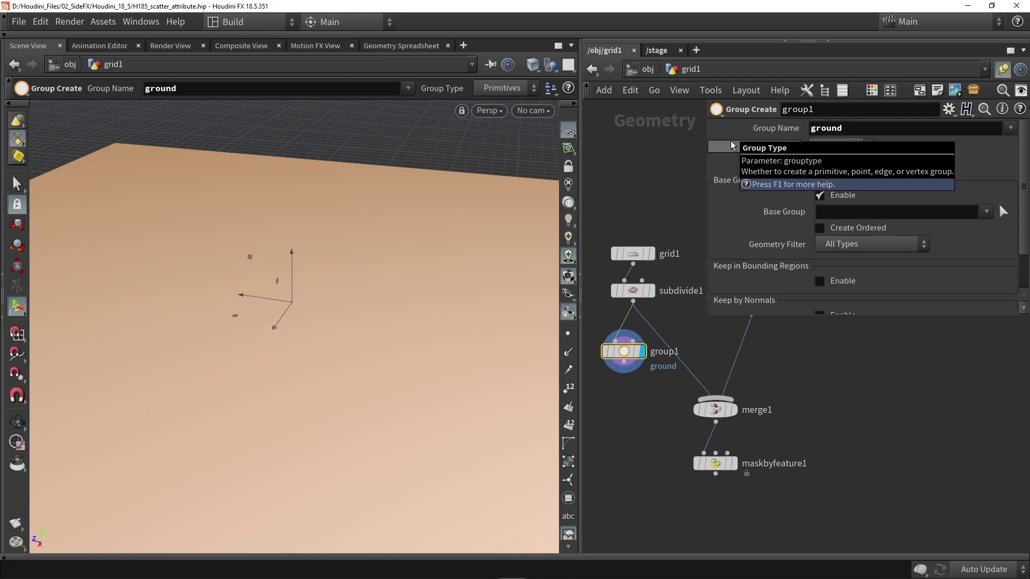
mouse_move(622, 356)
left_mouse_down()
mouse_move(649, 342)
mouse_move(634, 343)
left_mouse_up()
Display the Mask by Feature node and set its Group to "ground".
left_click(731, 464)
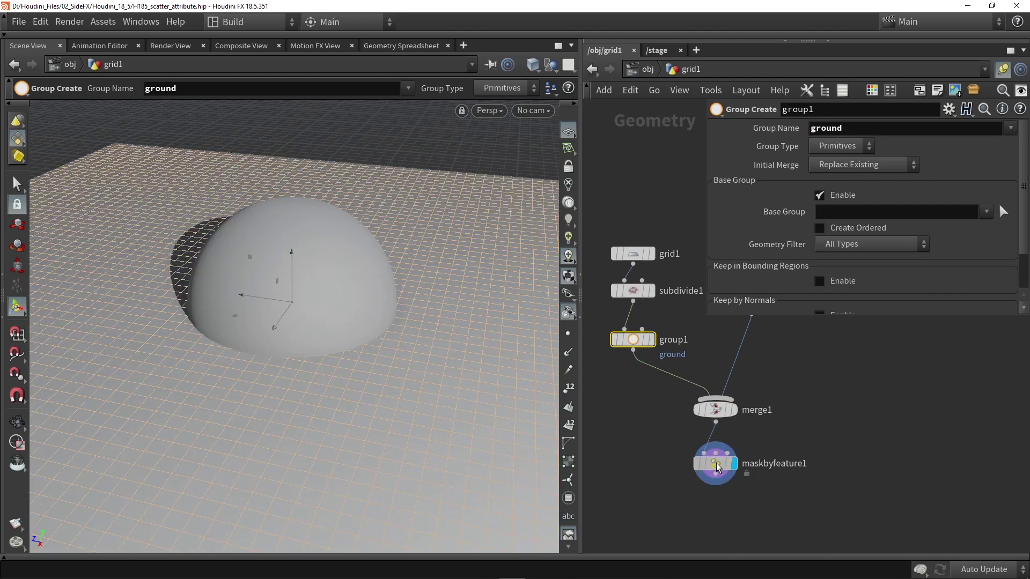
left_click(716, 463)
left_click(855, 130)
type("ground")
key("Return")
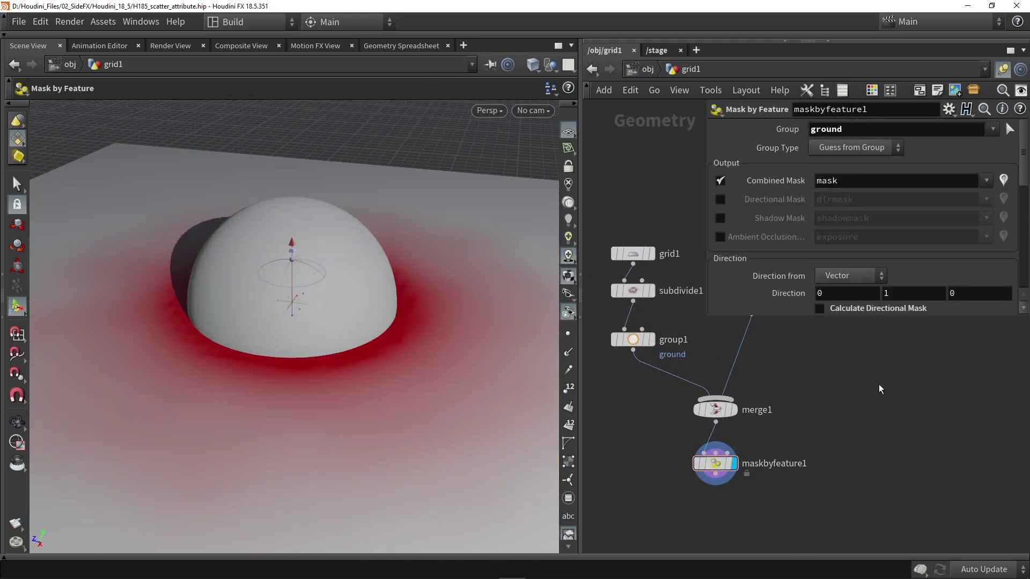
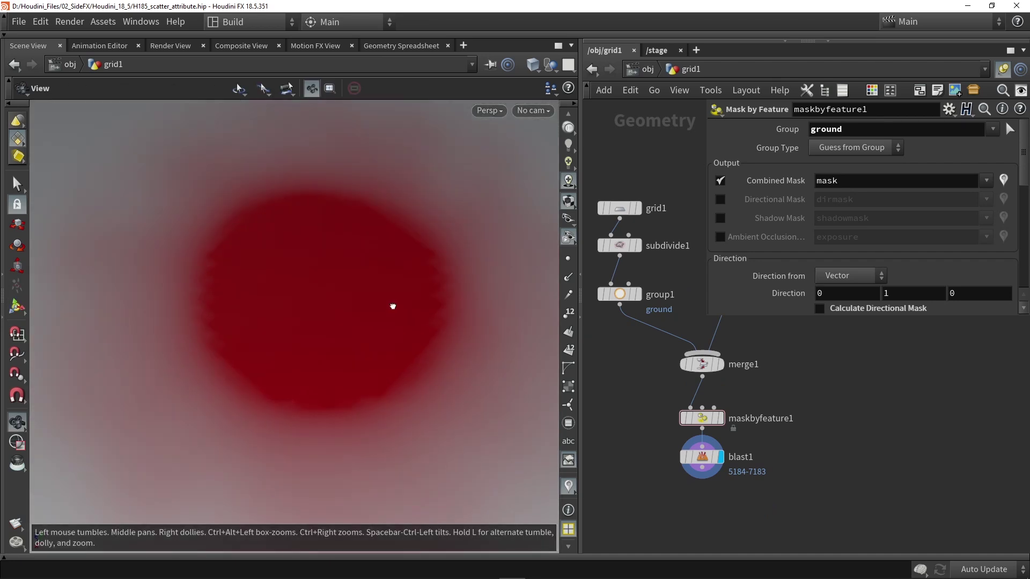
Delete the Blast node below Mask by Feature to bring the sphere back.
mouse_move(681, 457)
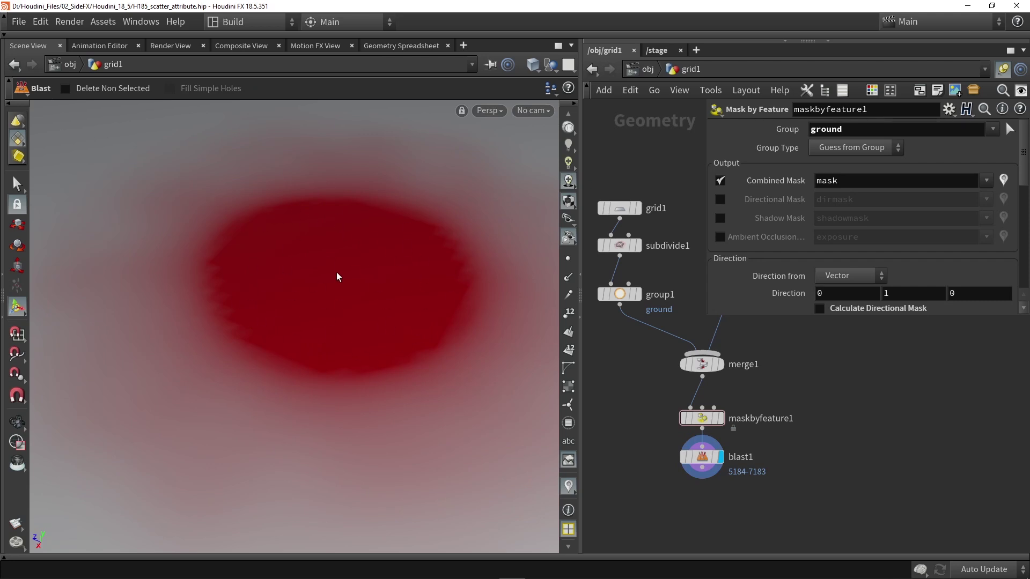
key("Delete")
left_click_drag(480, 336, 418, 301, "alt")
scroll(418, 300, "up", 3)
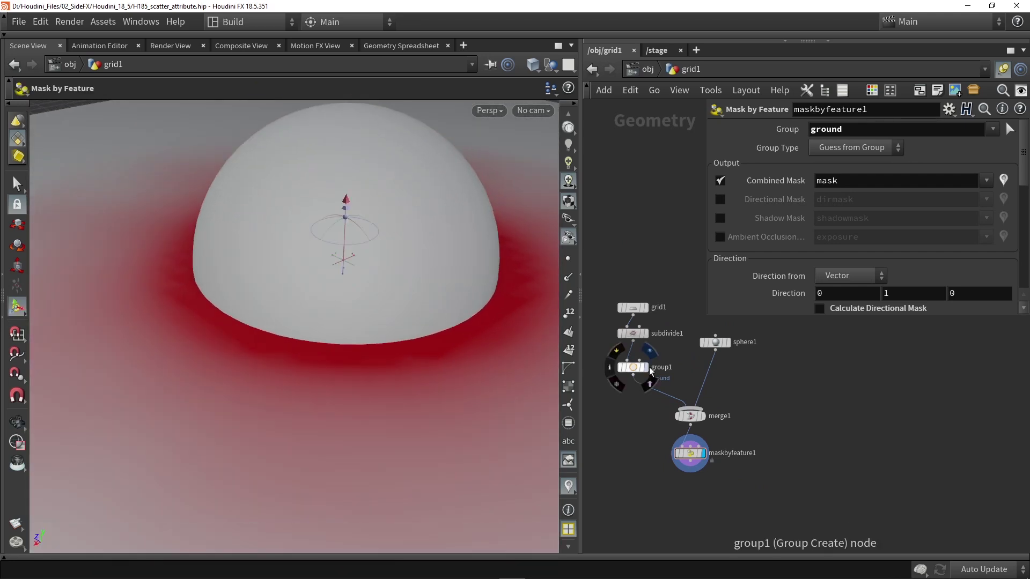
Disable the Base Group on the ground Group node and set its Group Type to Points.
left_click(648, 369)
scroll(642, 397, "up", 3)
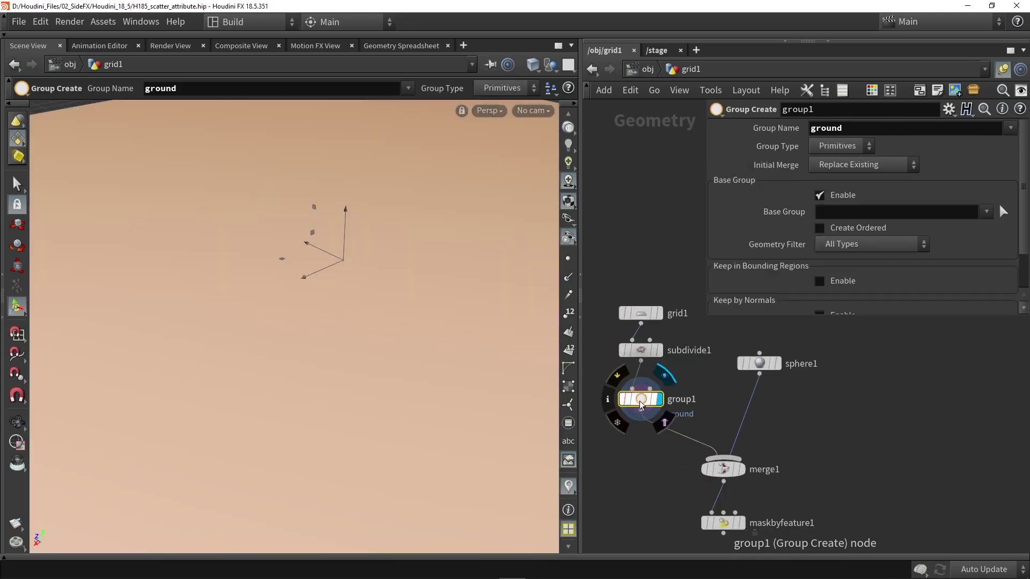
left_click(819, 195)
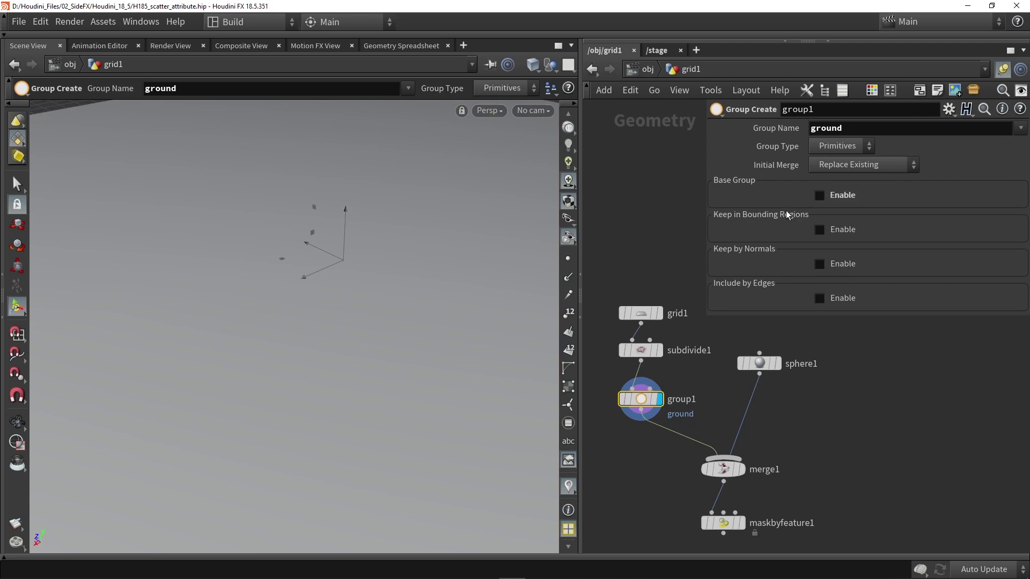
left_click(832, 147)
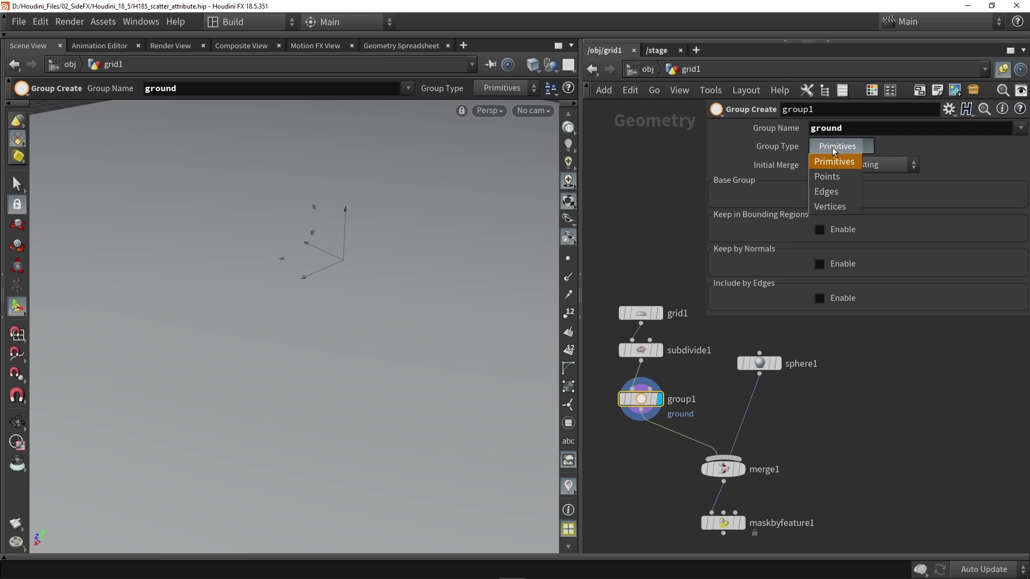
left_click(832, 177)
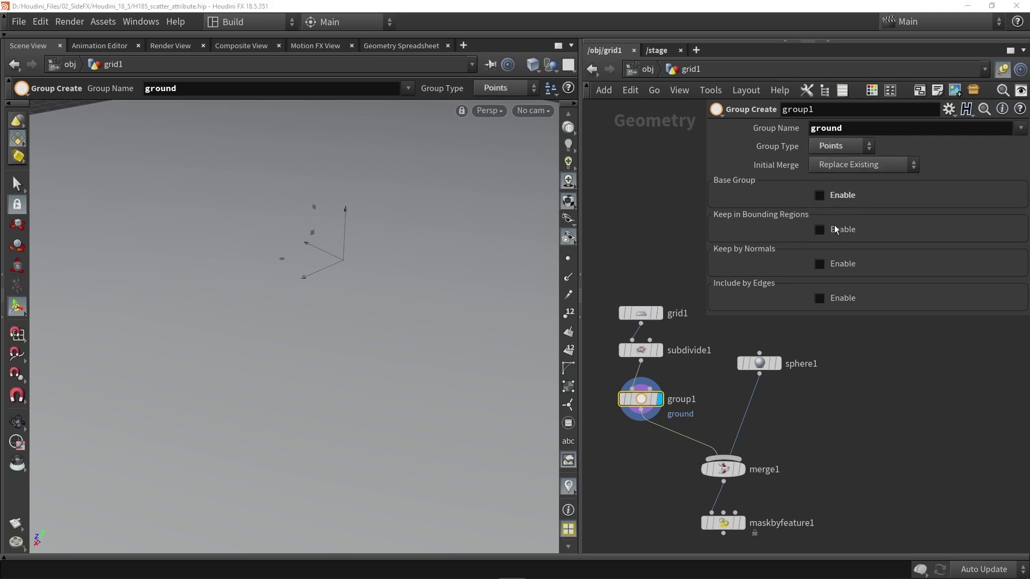
Enable Keep in Bounding Regions, wire the sphere into the Group node's second input, and try the Bounding Object type.
left_click(820, 229)
left_click_drag(759, 374, 659, 403)
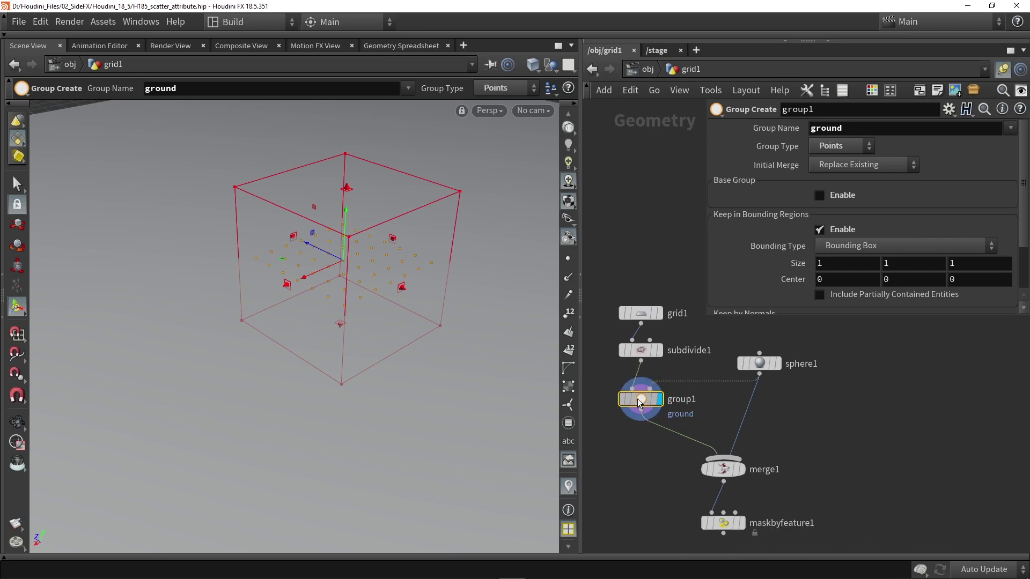
left_click(833, 246)
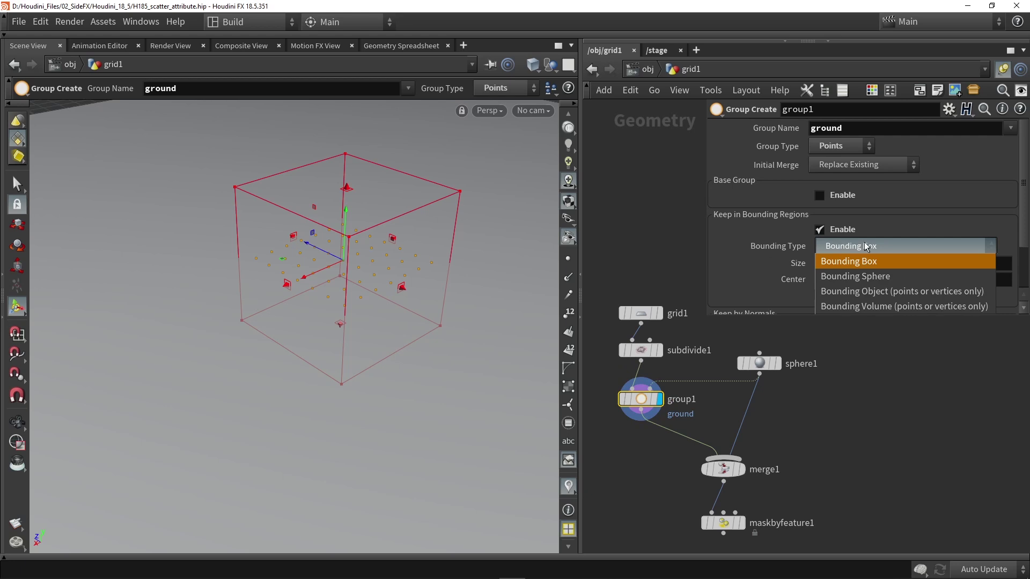
left_click(867, 294)
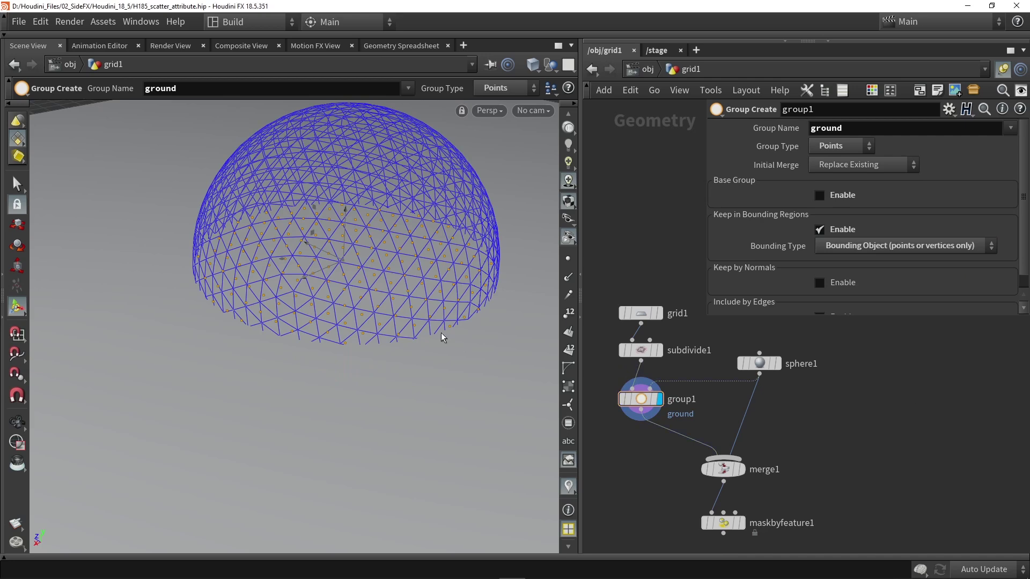
left_click_drag(461, 344, 423, 338, "alt")
scroll(423, 338, "down", 2)
left_click_drag(458, 294, 438, 259, "alt")
scroll(458, 330, "down", 2)
scroll(654, 395, "up", 2)
left_click(635, 406)
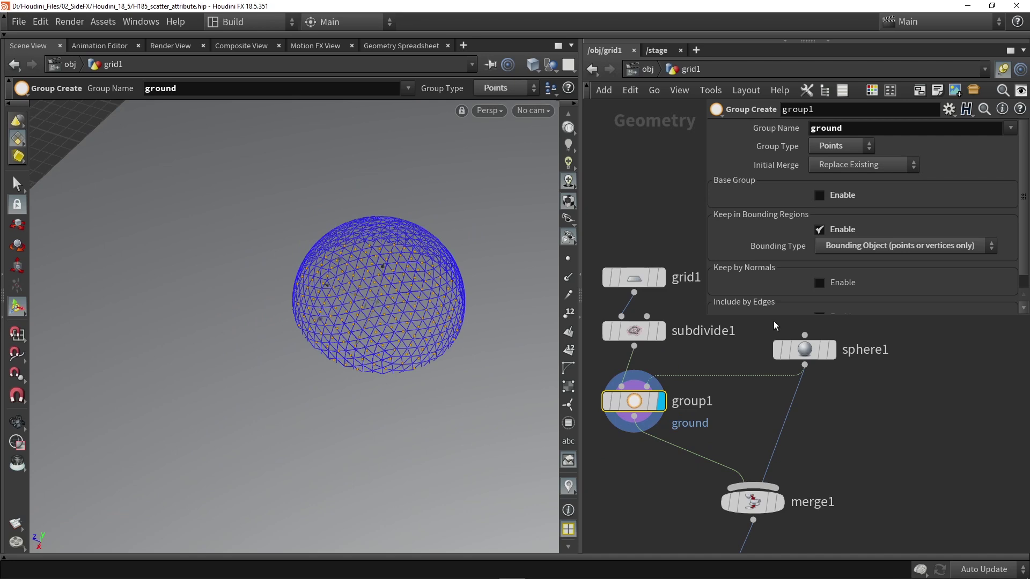
Set the Group node's Bounding Type to Bounding Volume (points or vertices only).
left_click(844, 247)
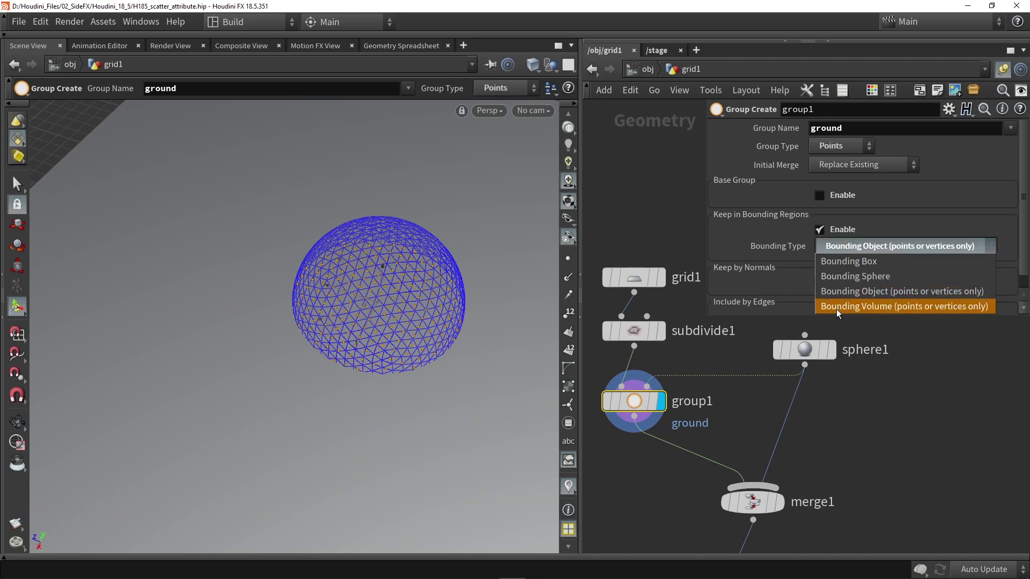
left_click(882, 307)
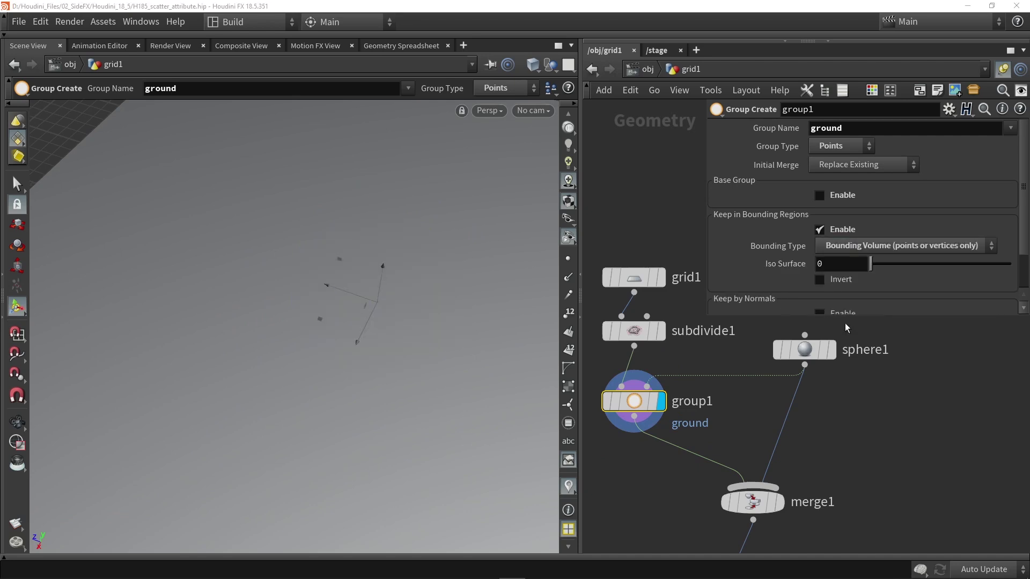
Insert an IsoOffset node between the sphere and the ground Group node's second input, and display it.
middle_click_drag(742, 391, 741, 447)
left_click_drag(804, 409, 846, 390)
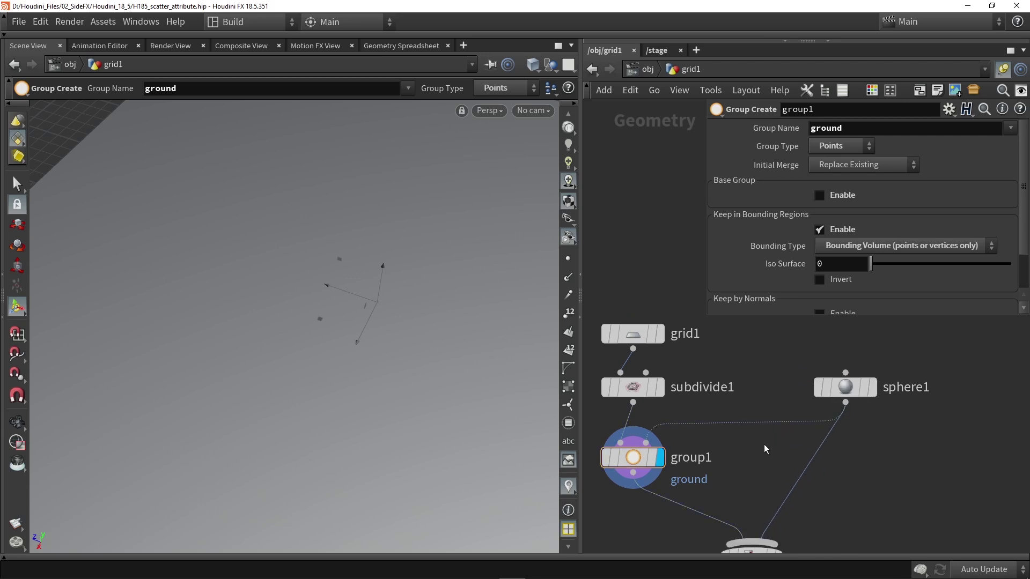
key("Tab")
type("iso")
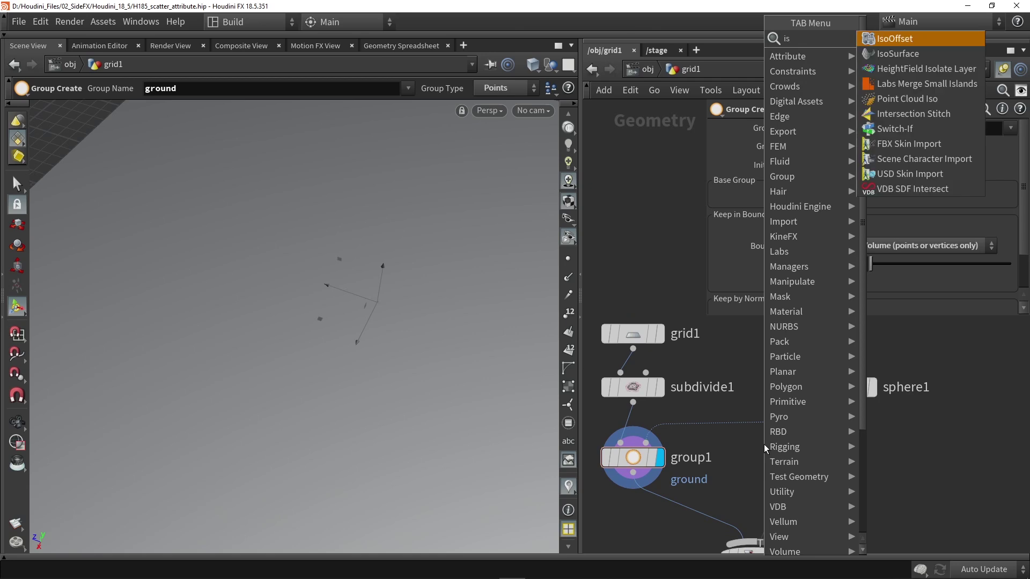
key("Return")
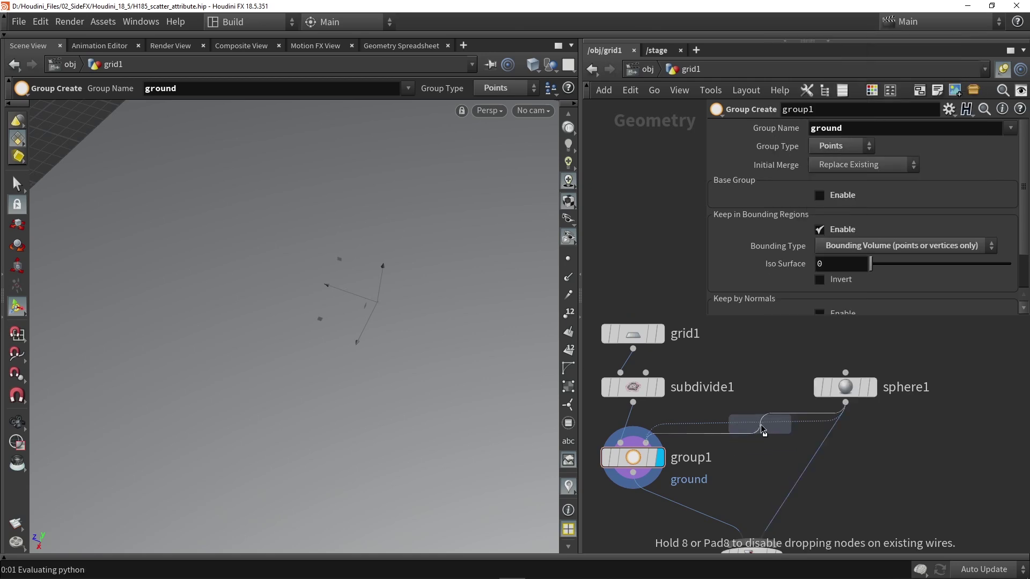
left_click(759, 424)
left_click(787, 451)
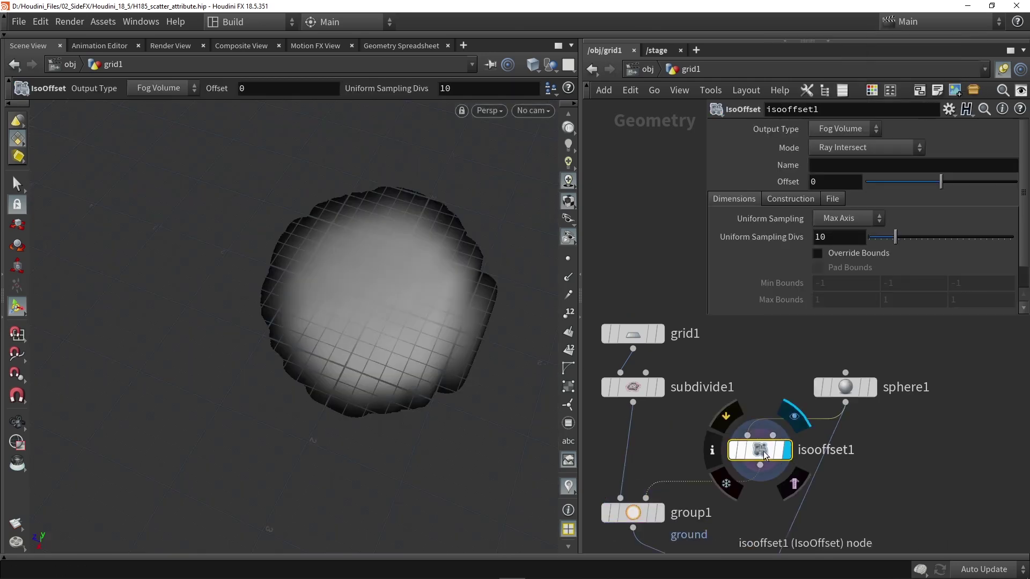
Set the IsoOffset node's Uniform Sampling Divs to 50.
key("Escape")
left_click_drag(393, 299, 370, 264)
key("Return")
left_click_drag(895, 236, 1012, 236)
Display the ground Group node and set its Iso Surface to 0.96 to exclude the points under the sphere.
middle_click_drag(767, 363, 764, 343)
scroll(764, 346, "down", 2)
scroll(701, 444, "up", 2)
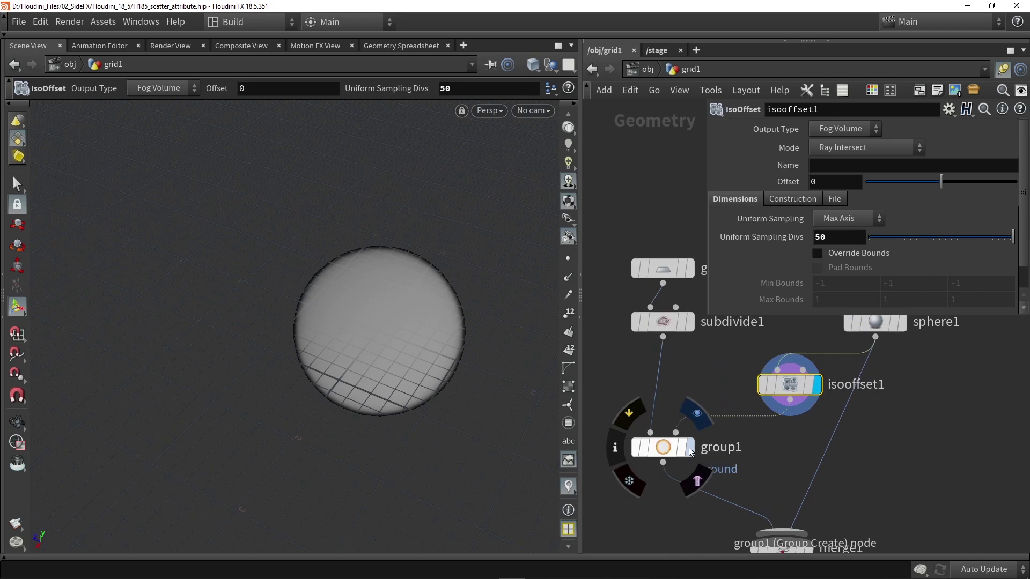
left_click(690, 447)
left_click(662, 447)
key("Escape")
left_click_drag(408, 356, 378, 320)
key("Return")
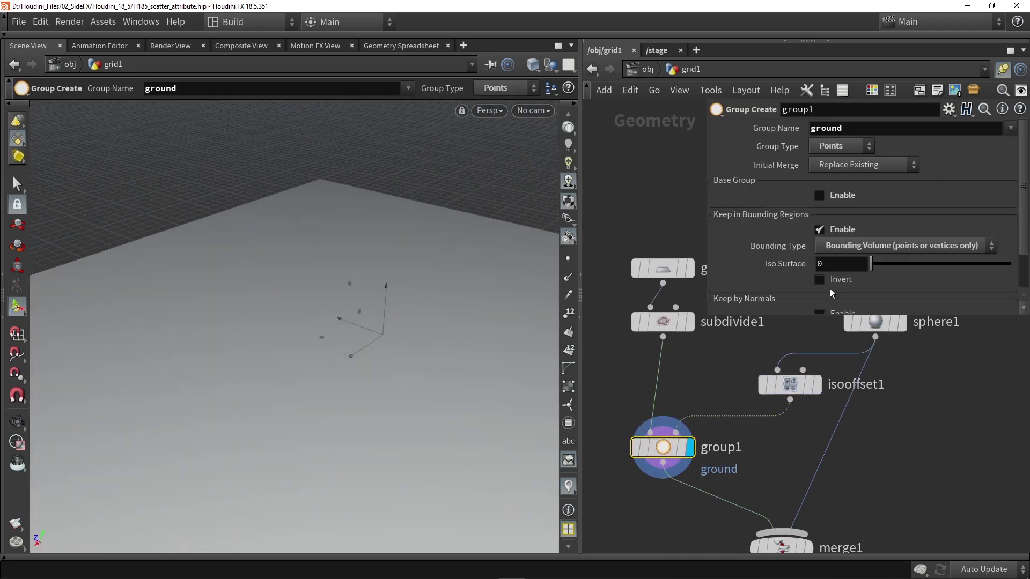
mouse_move(870, 266)
left_mouse_down()
mouse_move(899, 268)
mouse_move(882, 269)
left_mouse_up()
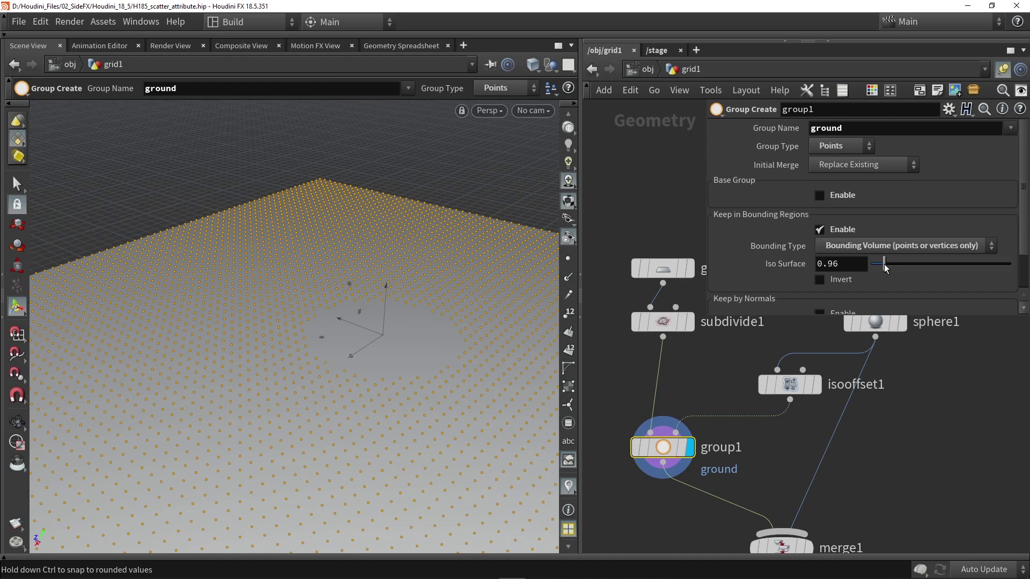
scroll(393, 343, "up", 7, "alt")
left_click_drag(388, 347, 404, 385, "alt")
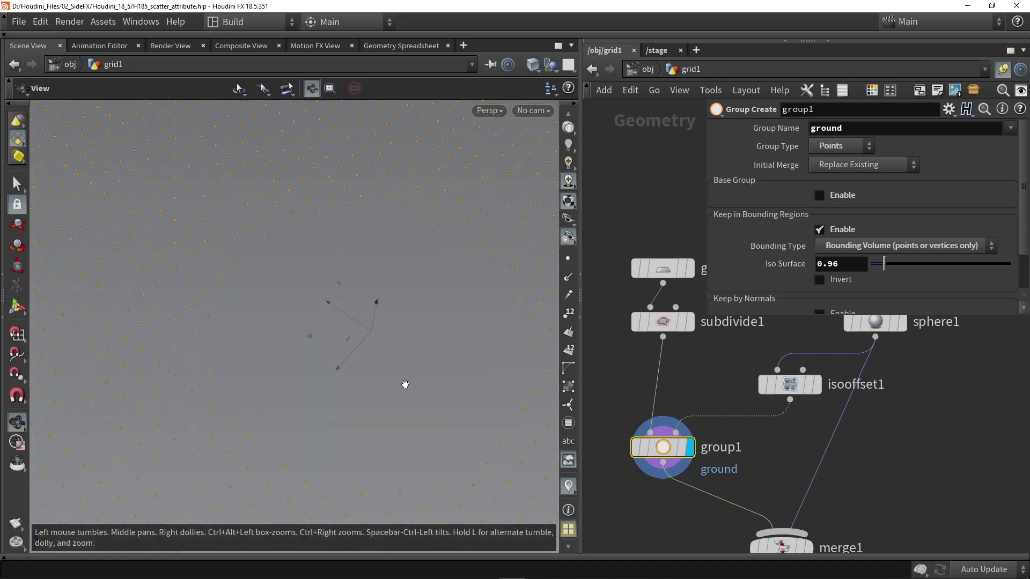
scroll(407, 382, "down", 4, "alt")
left_click_drag(421, 365, 259, 331, "alt")
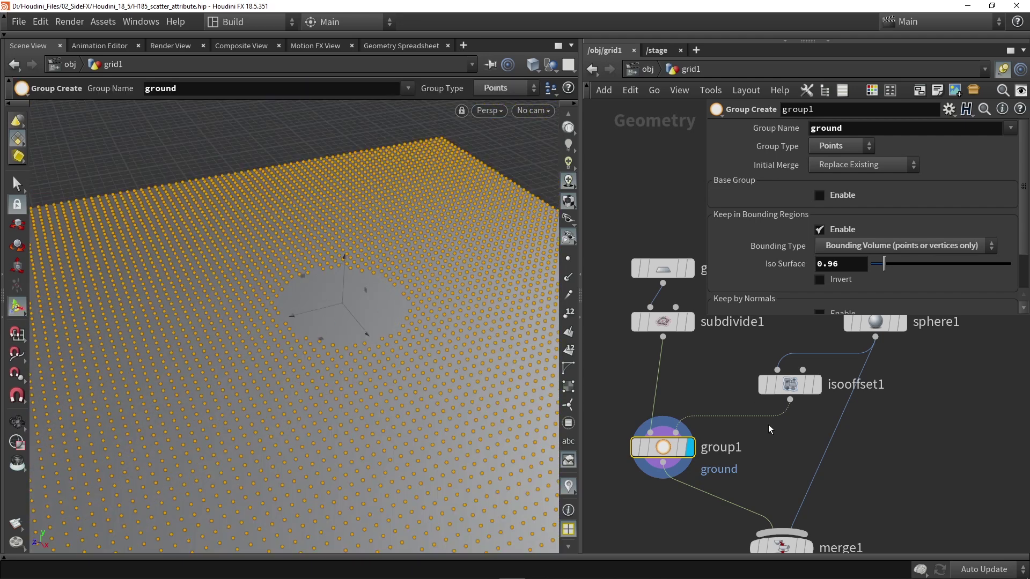
Display the Mask by Feature node and inspect the ground points close to the sphere's base.
scroll(710, 381, "down", 4)
scroll(760, 474, "up", 3)
left_click(708, 471)
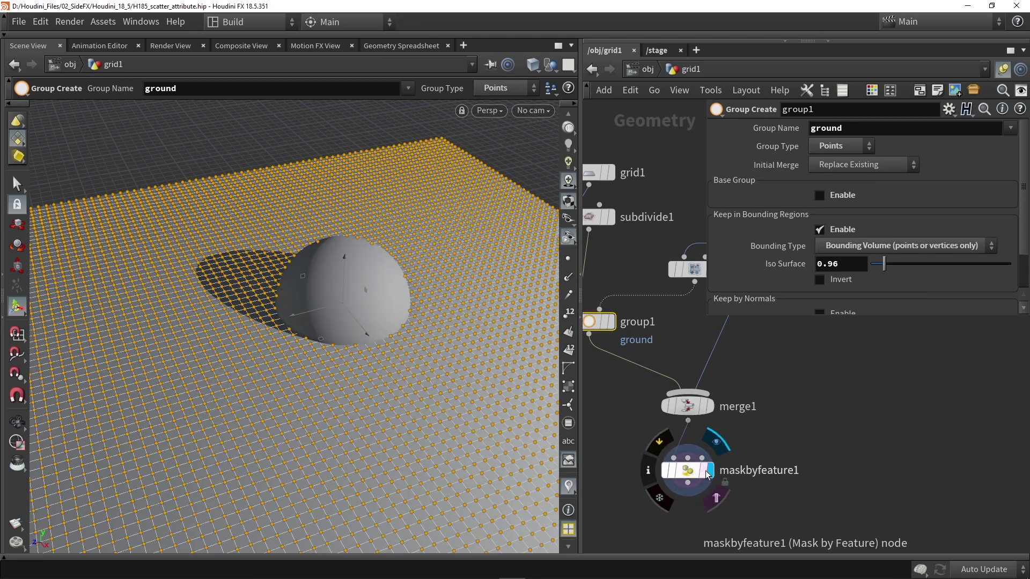
left_click(690, 472)
left_click_drag(395, 370, 361, 340)
right_click_drag(361, 340, 193, 270)
Set the ground Group node's Iso Surface to 1 and display that node.
middle_click_drag(632, 345, 676, 424)
left_click(634, 403)
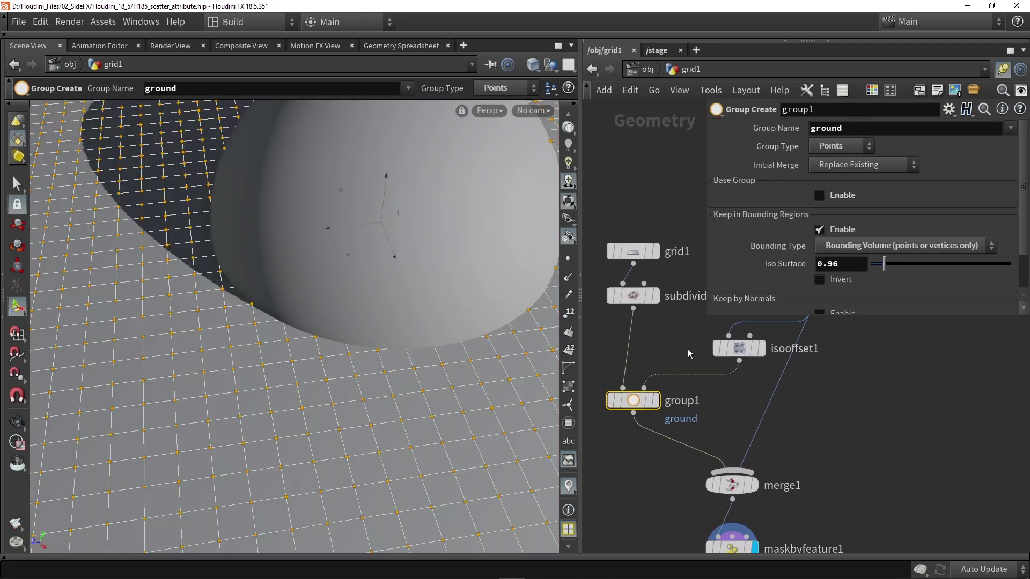
mouse_move(879, 268)
left_mouse_down()
mouse_move(904, 269)
mouse_move(884, 267)
left_mouse_up()
left_click(654, 400)
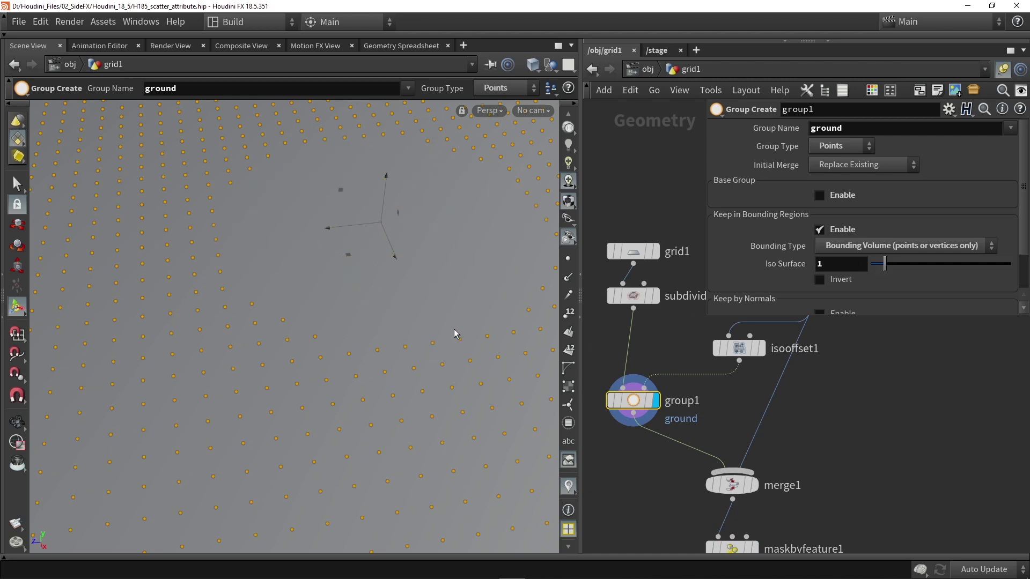
Display the Mask by Feature node and check the mask on the ground around the sphere.
middle_click_drag(844, 458, 778, 388)
scroll(778, 388, "down", 1)
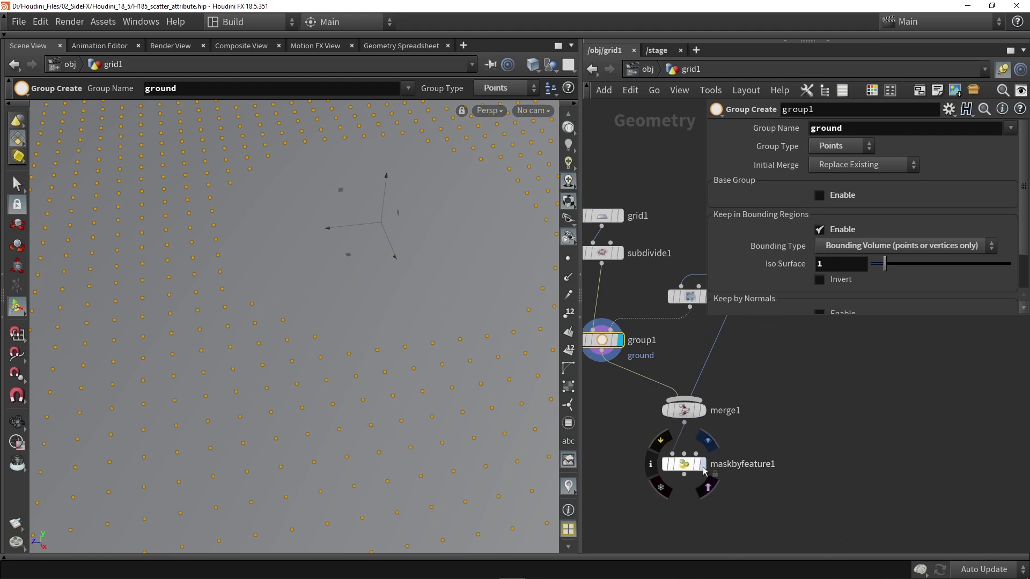
left_click(702, 465)
left_click(684, 468)
scroll(395, 331, "down", 3)
left_click_drag(416, 340, 304, 370, "alt")
scroll(768, 372, "down", 3)
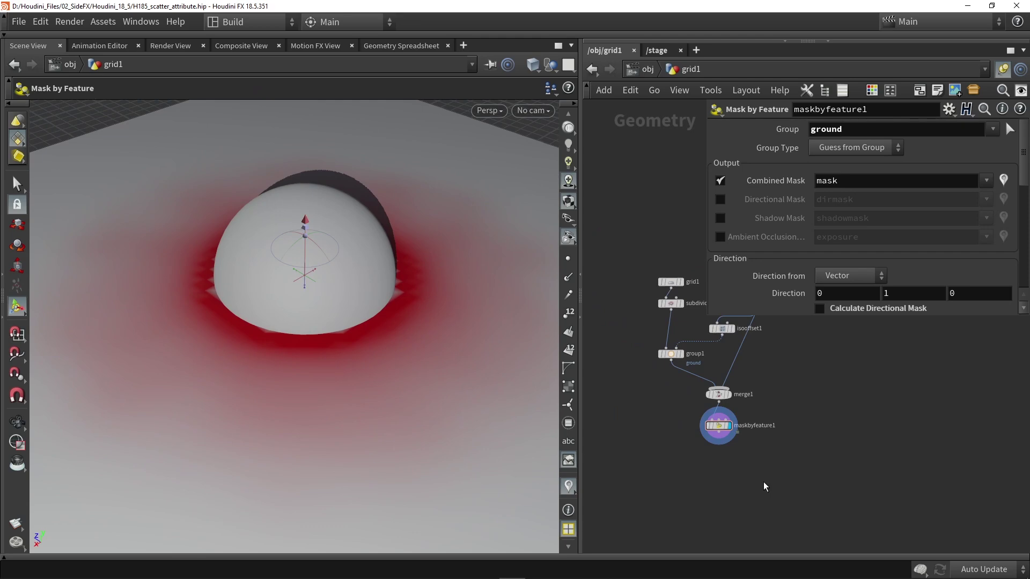
Add a Scatter and Align node, wire the Mask by Feature output into its first input, and display it.
key("Tab")
type("sca")
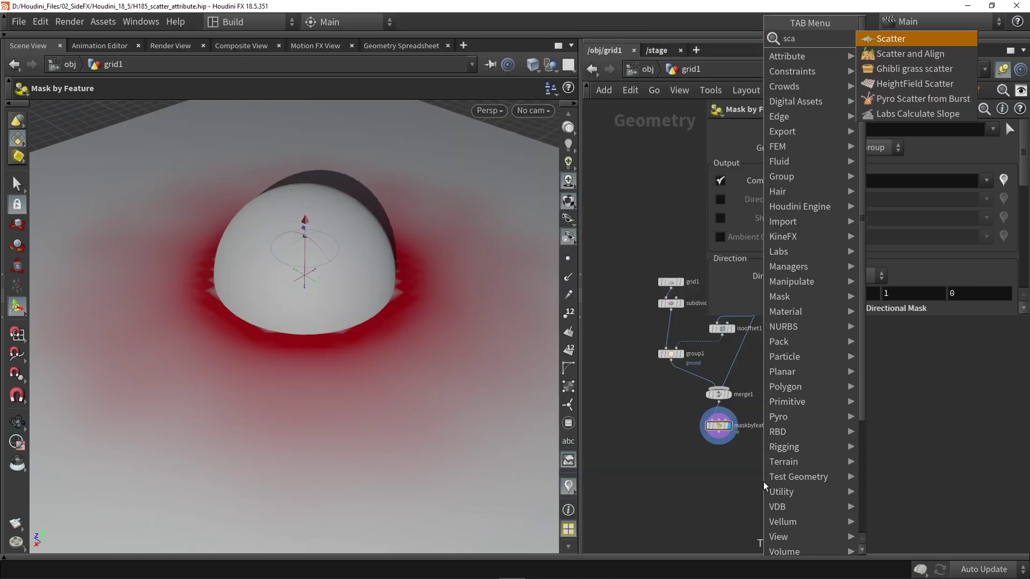
left_click(882, 54)
left_click(740, 462)
scroll(740, 467, "up", 3)
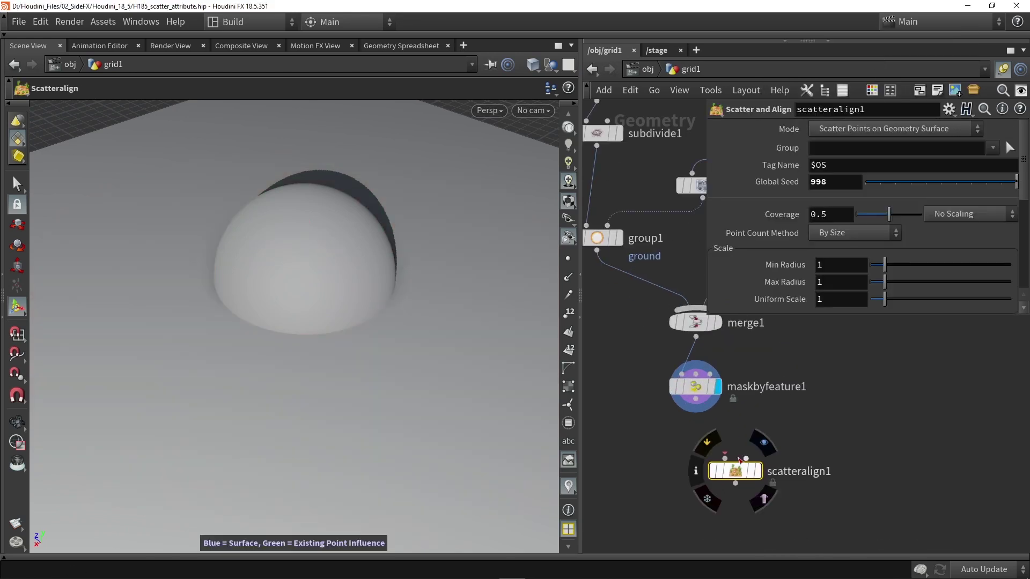
left_click_drag(695, 400, 724, 458)
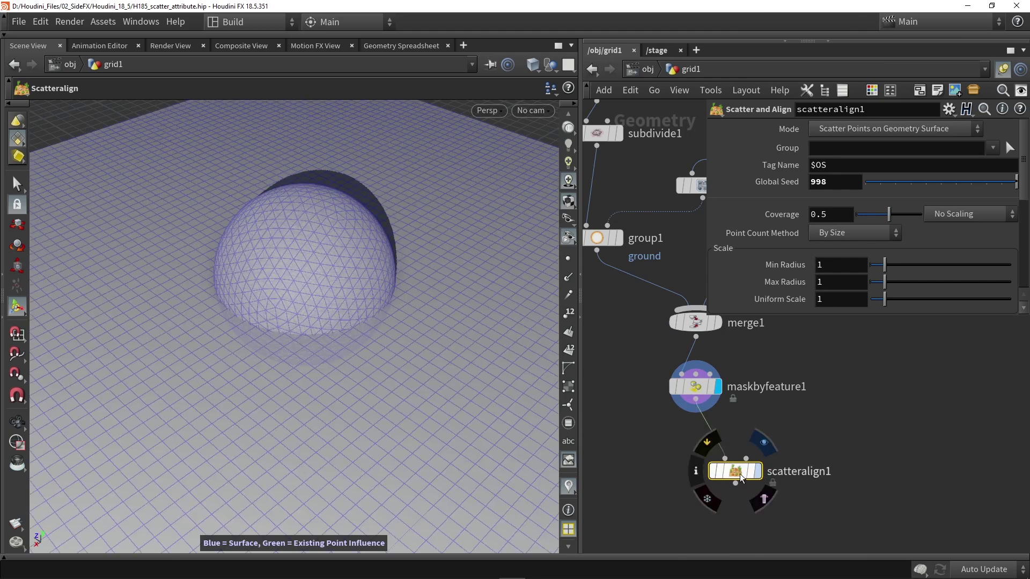
left_click(757, 471)
Examine the radius and orient attribute settings of the Scatter and Align node and the scattered points.
scroll(808, 242, "down", 2)
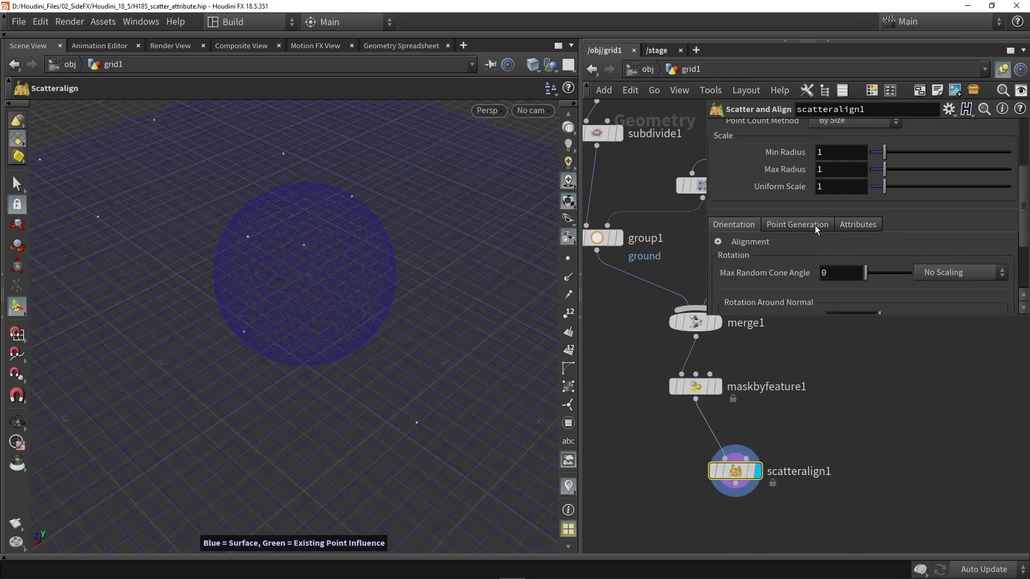
left_click(866, 227)
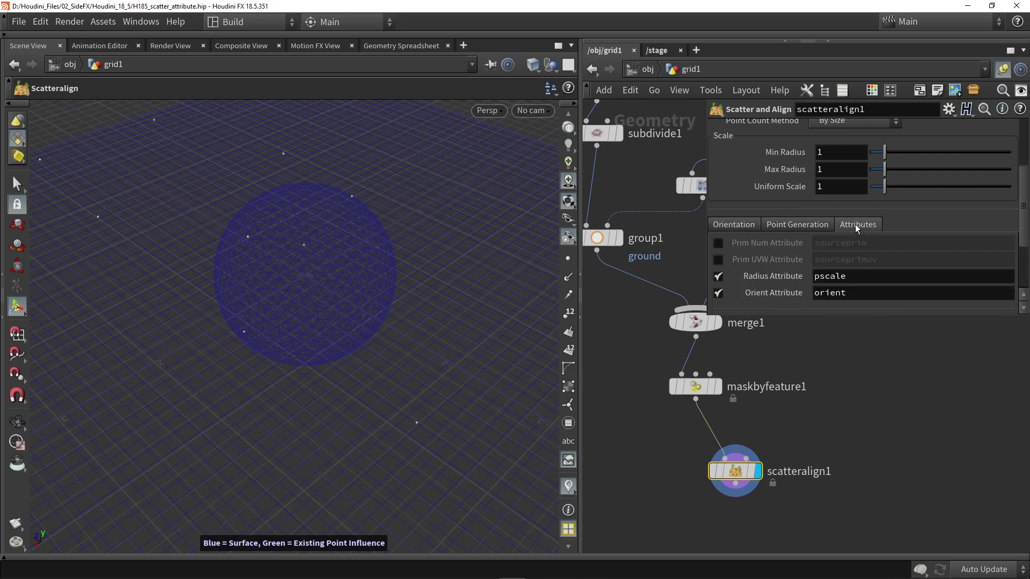
scroll(857, 228, "down", 2)
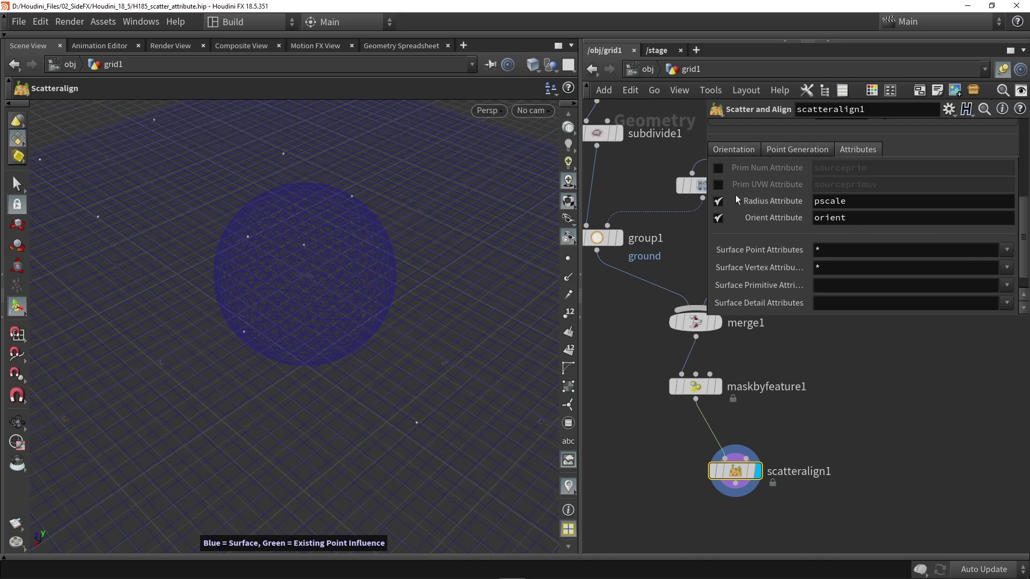
left_click_drag(848, 201, 785, 199)
left_click(892, 367)
double_click(842, 217)
double_click(858, 202)
left_click_drag(267, 271, 346, 237, "alt")
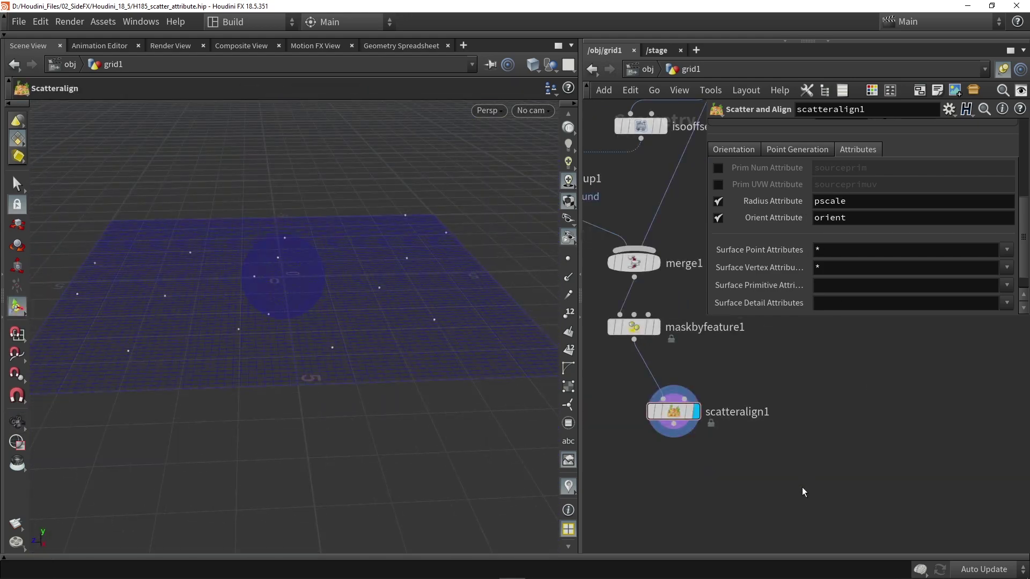
Add a second Sphere and a Copy to Points node to copy that sphere onto the scattered points.
key("Tab")
type("spher")
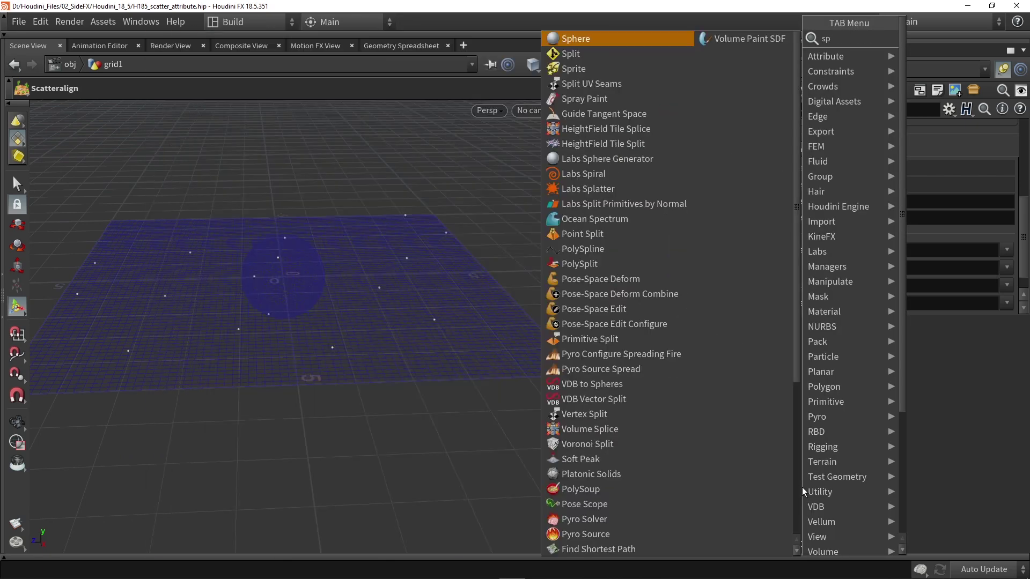
key("Return")
left_click(691, 487)
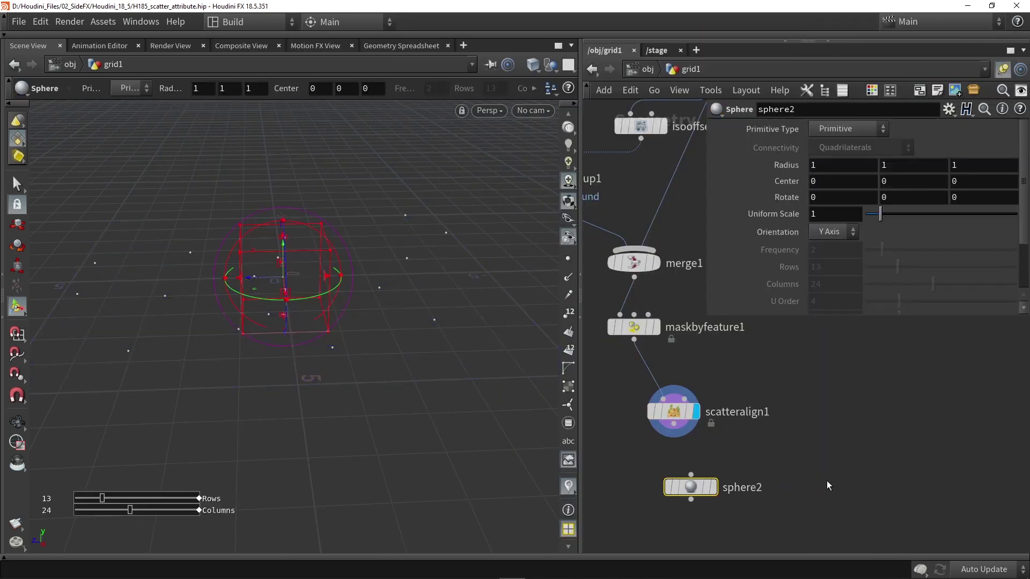
key("Tab")
type("copy")
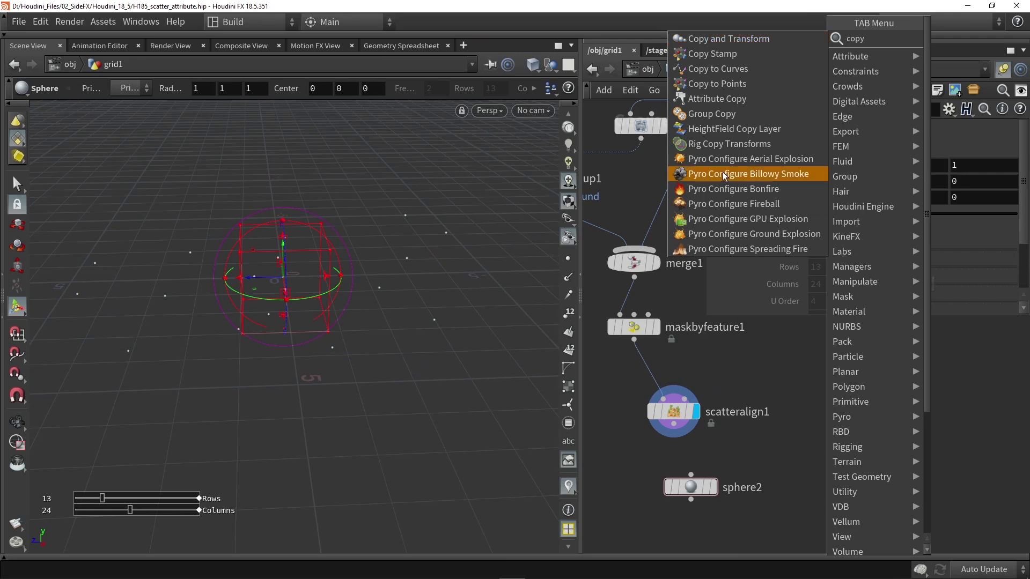
left_click(718, 84)
left_click(713, 487)
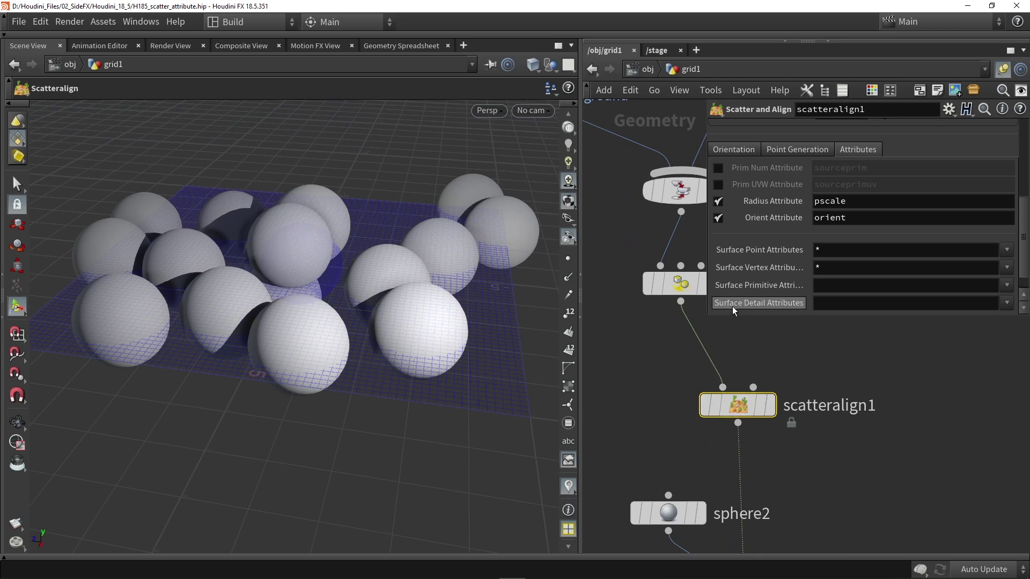
Widen the Scatter and Align parameter area and review the available scatter modes.
scroll(732, 300, "up", 5)
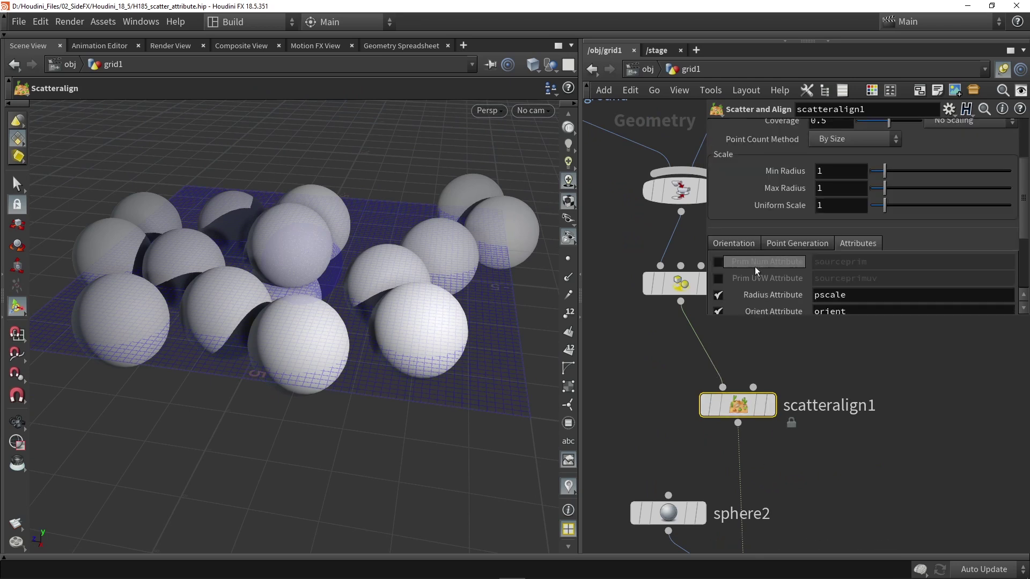
left_click_drag(704, 323, 624, 348)
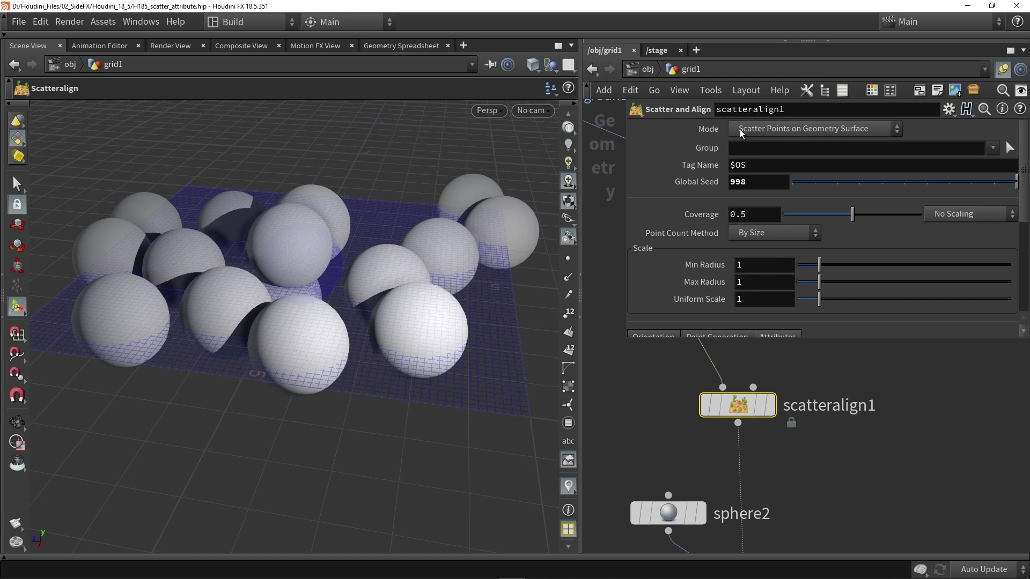
left_click(784, 130)
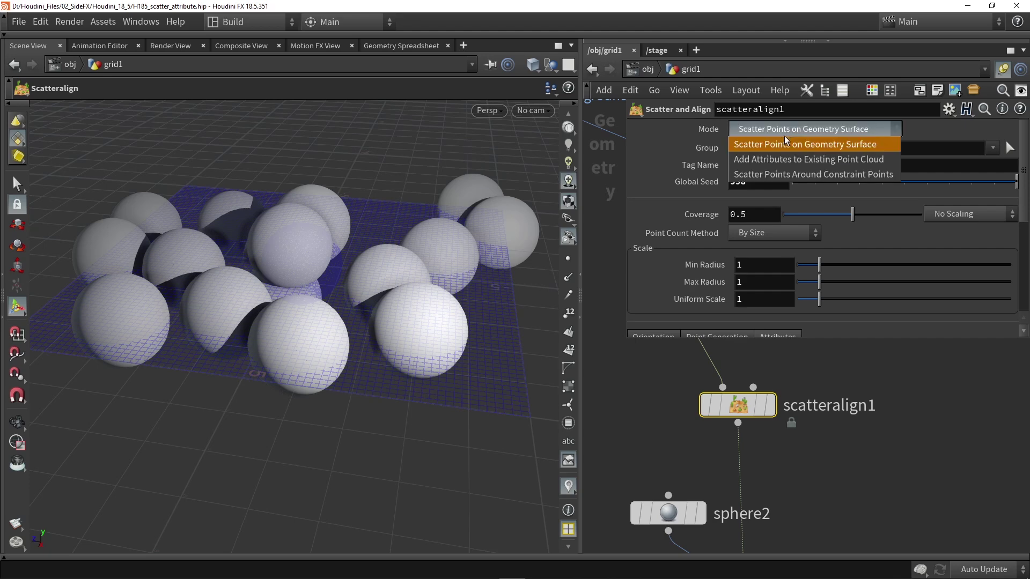
left_click(770, 130)
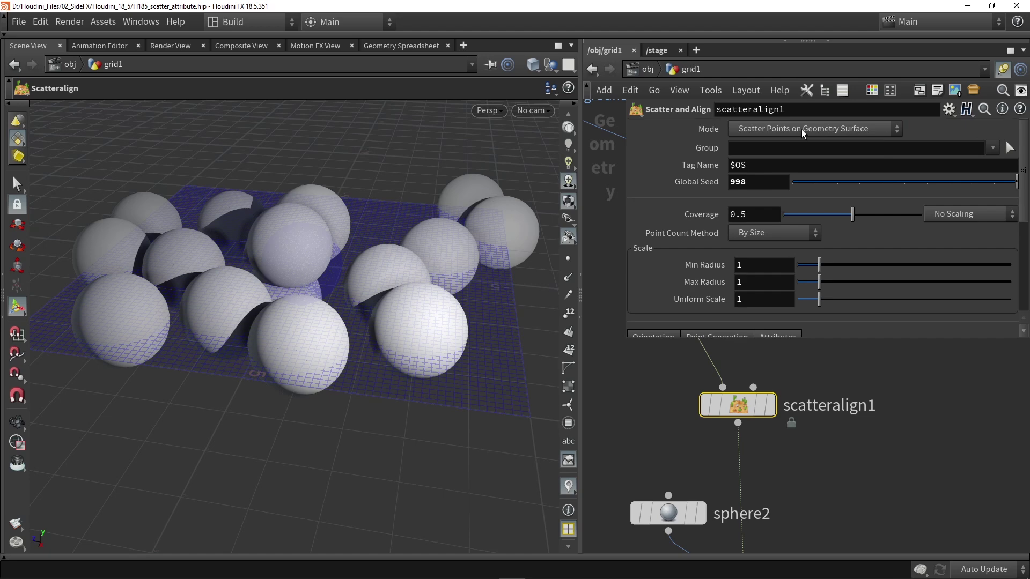
Set the Scatter and Align node's Coverage to 0.512 and its Point Count Method to By Density.
scroll(664, 209, "down", 1)
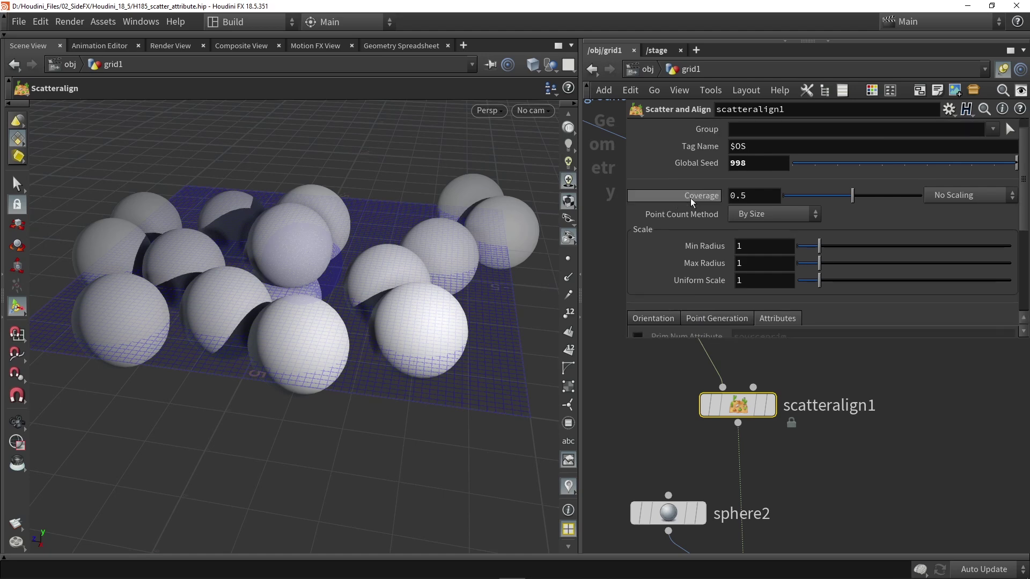
mouse_move(852, 197)
left_mouse_down()
mouse_move(934, 193)
mouse_move(803, 194)
mouse_move(898, 190)
mouse_move(854, 191)
left_mouse_up()
left_click(802, 214)
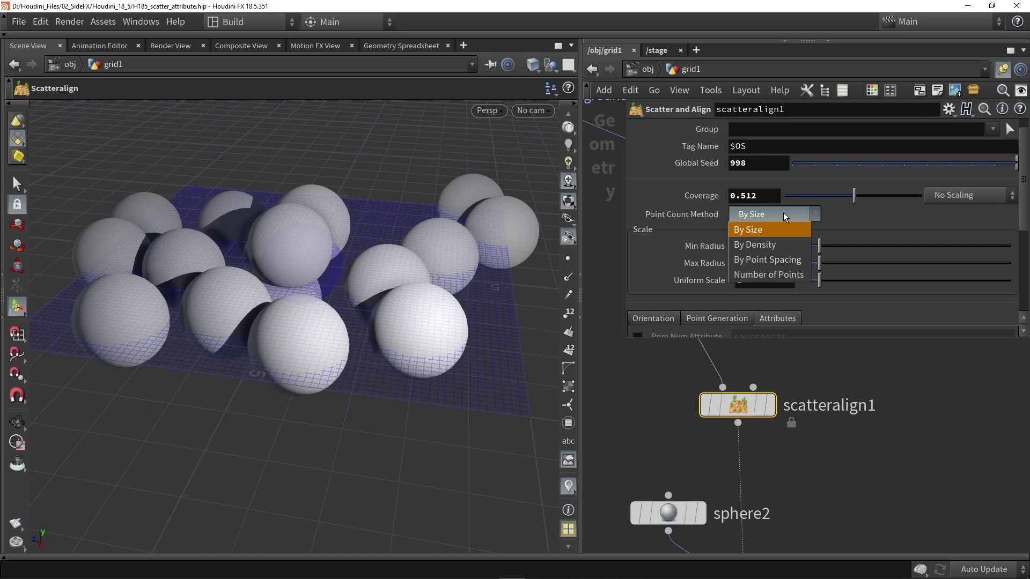
left_click(764, 245)
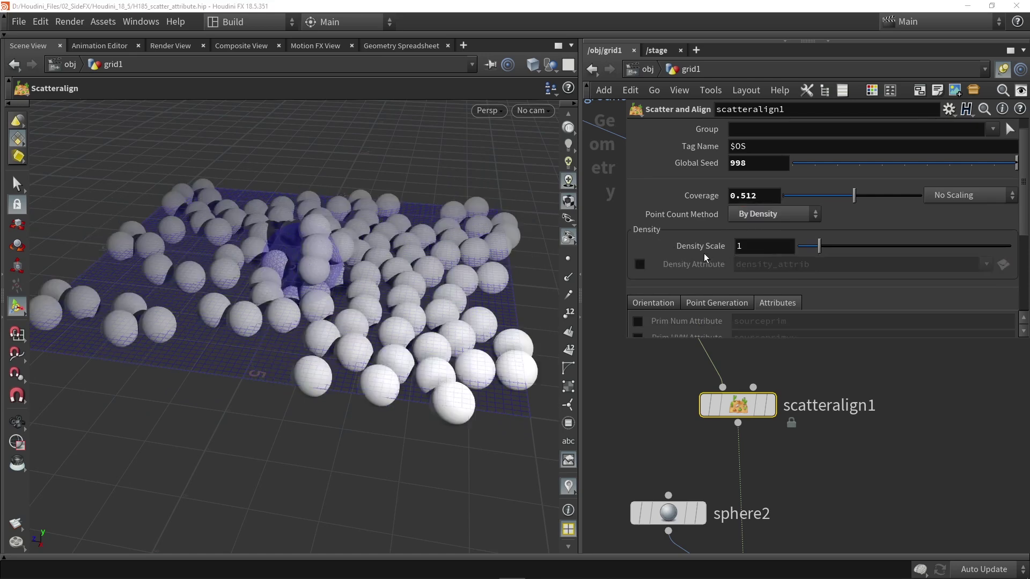
Enable the Density Attribute on the Scatter and Align node, set it to mask, and view the copies from above.
left_click(639, 263)
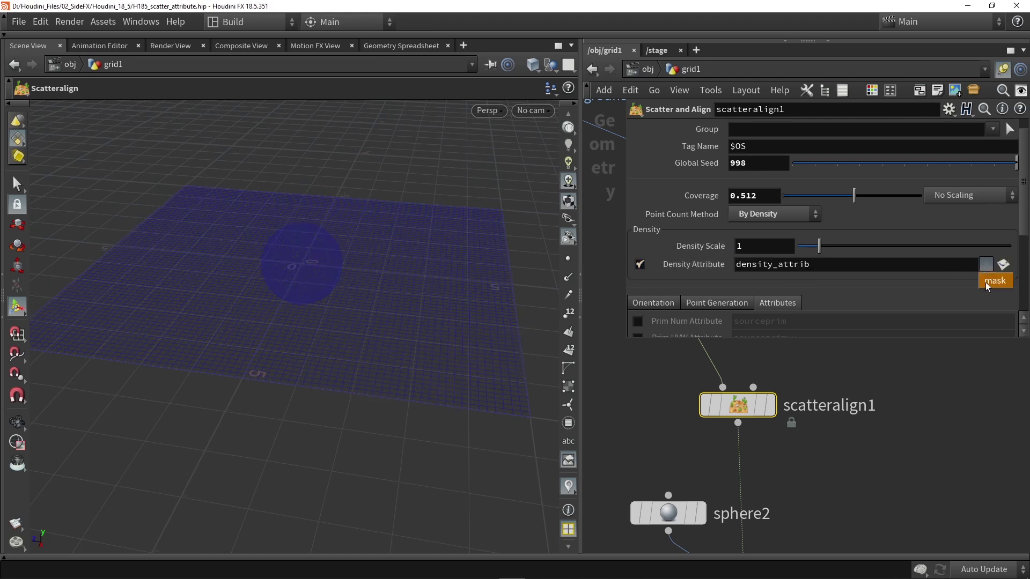
left_click(986, 282)
left_click(922, 391)
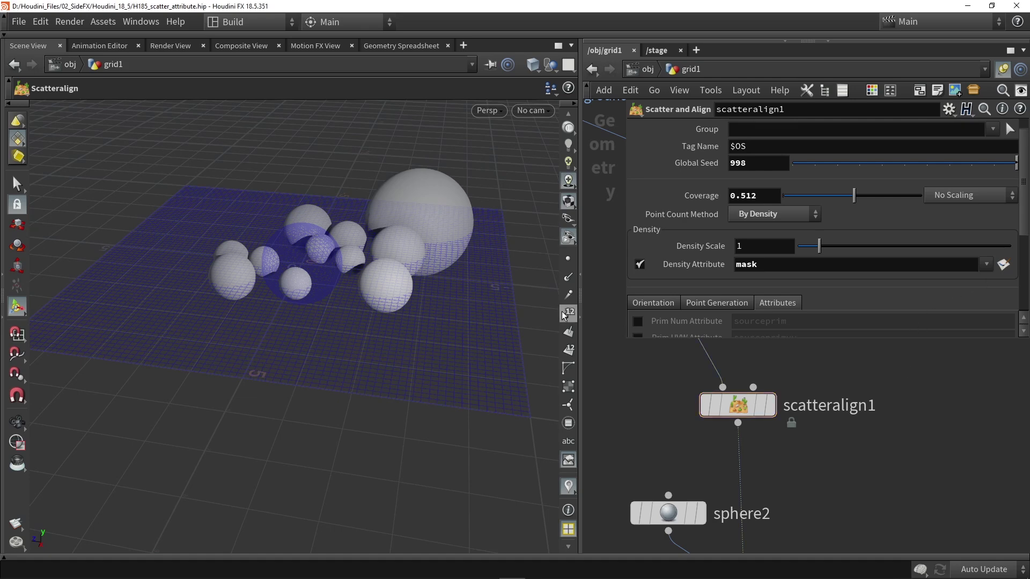
key("Escape")
left_click_drag(429, 215, 379, 262)
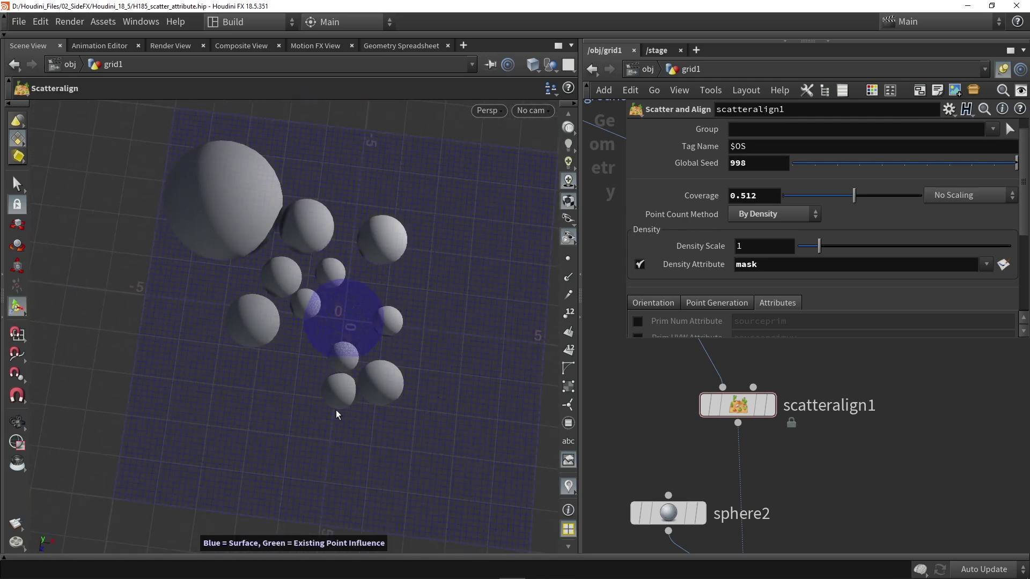
Raise the Scatter and Align node's Density Scale to 9.32 and reset its Coverage to the default.
scroll(363, 400, "up", 8)
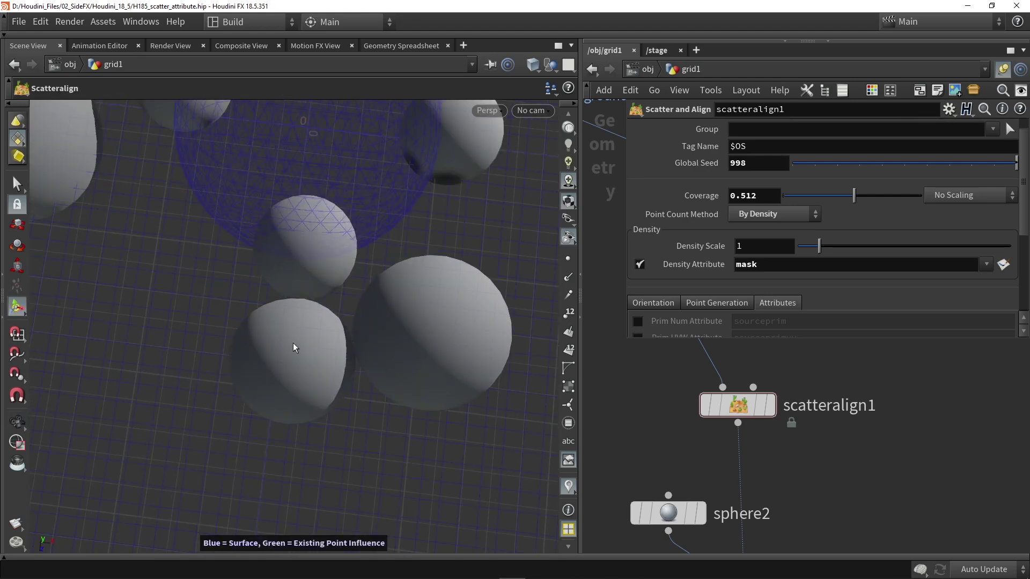
mouse_move(364, 334)
left_mouse_down("alt")
mouse_move(437, 317)
mouse_move(346, 337)
left_mouse_up("alt")
middle_click_drag(312, 225, 377, 417, "alt")
left_click_drag(377, 418, 376, 298)
left_click_drag(395, 232, 321, 296)
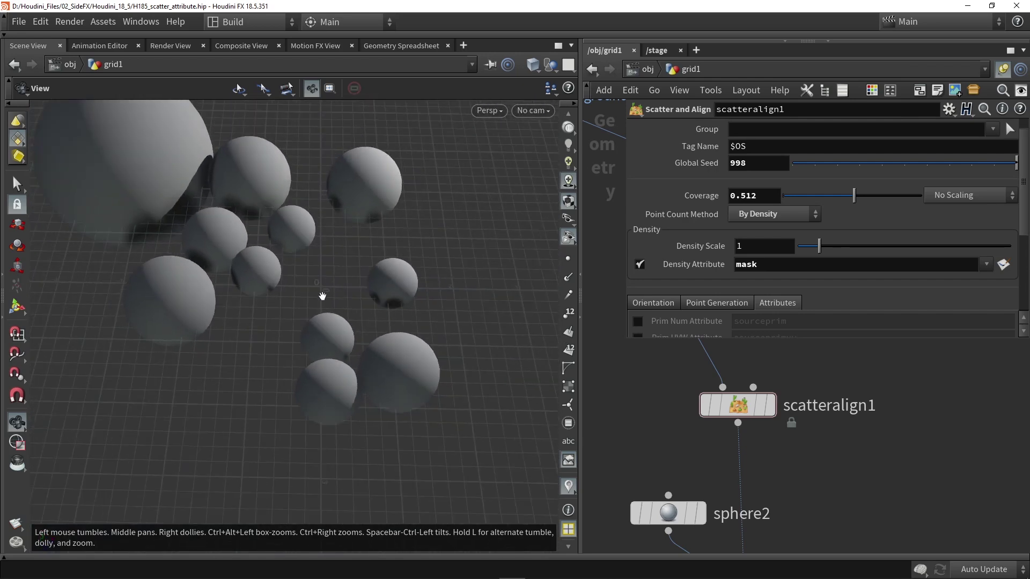
scroll(322, 296, "down", 3)
left_click_drag(822, 247, 995, 246)
mouse_move(854, 195)
left_mouse_down()
mouse_move(903, 195)
mouse_move(829, 206)
mouse_move(928, 206)
mouse_move(841, 208)
left_mouse_up()
middle_click(746, 196, "ctrl")
Review the Scatter and Align node's orientation settings, including the expanded Alignment section and the rotation options.
left_click(659, 302)
scroll(706, 252, "down", 3)
scroll(706, 253, "down", 1)
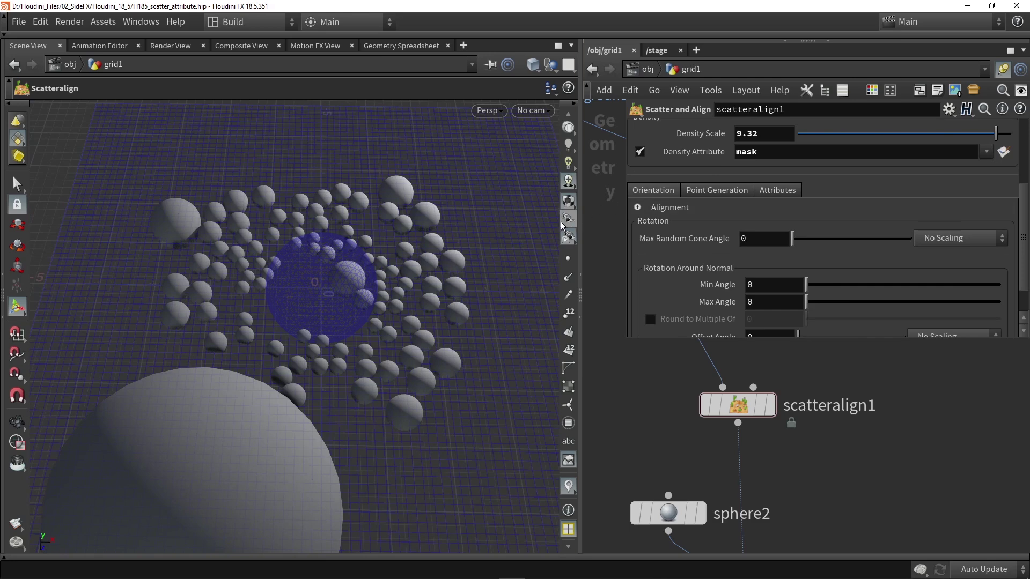
left_click(637, 208)
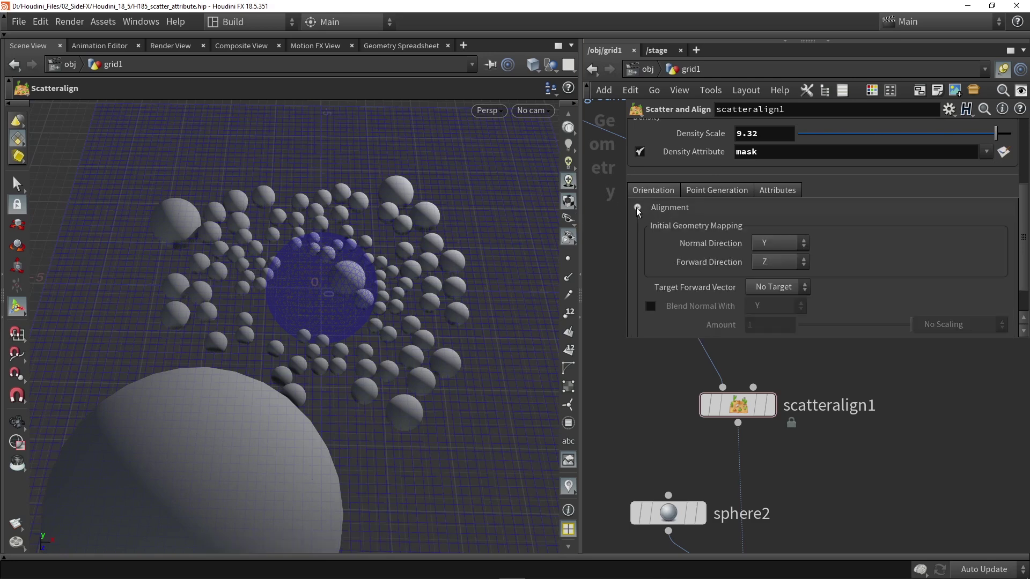
scroll(756, 209, "down", 1)
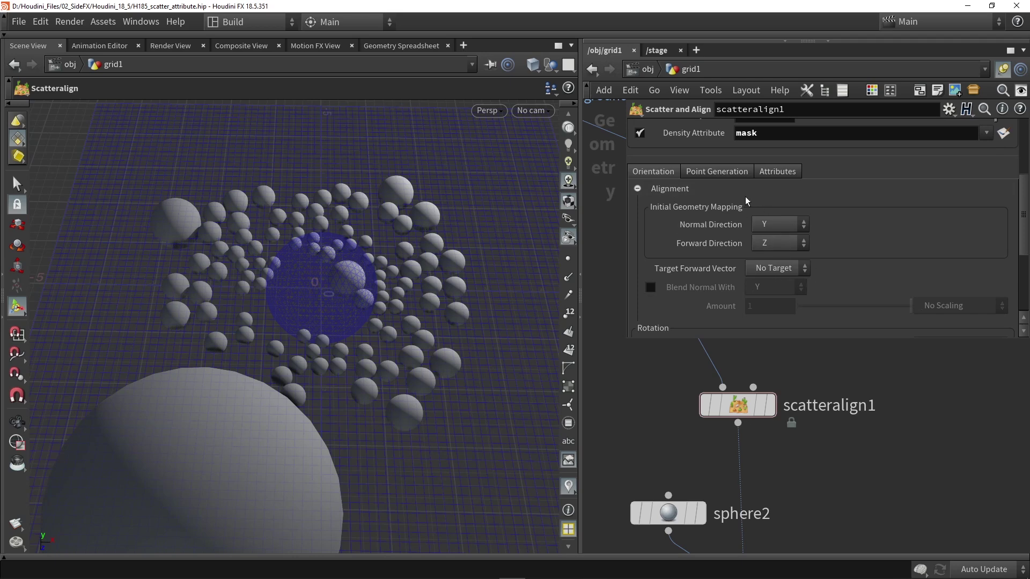
scroll(750, 207, "down", 5)
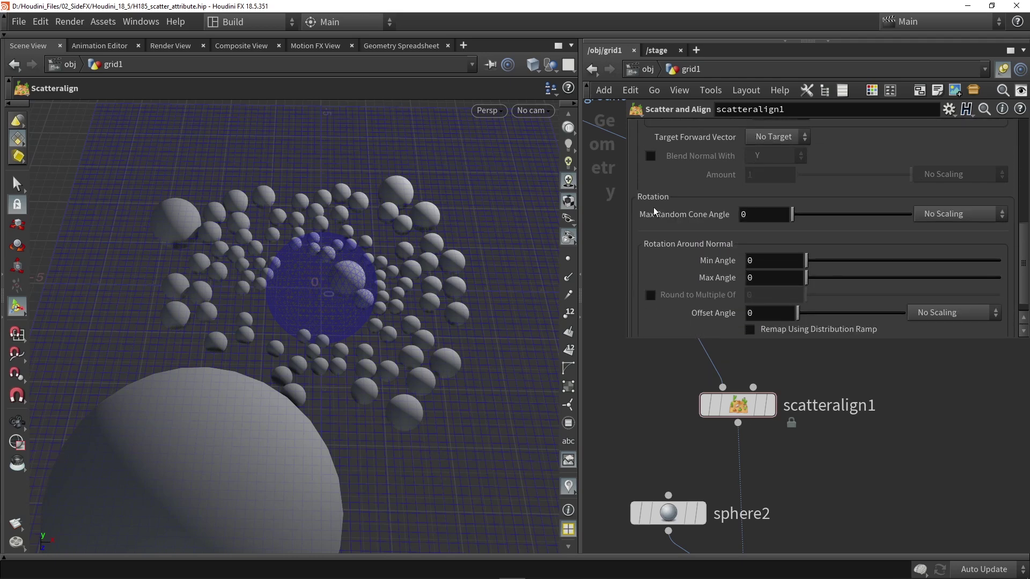
Set the Max Angle for Rotation Around Normal to 360 on the Scatter and Align node.
scroll(807, 260, "down", 1)
left_click_drag(807, 244, 866, 250)
left_click_drag(508, 340, 510, 328, "alt")
key("Return")
left_click_drag(867, 244, 1000, 262)
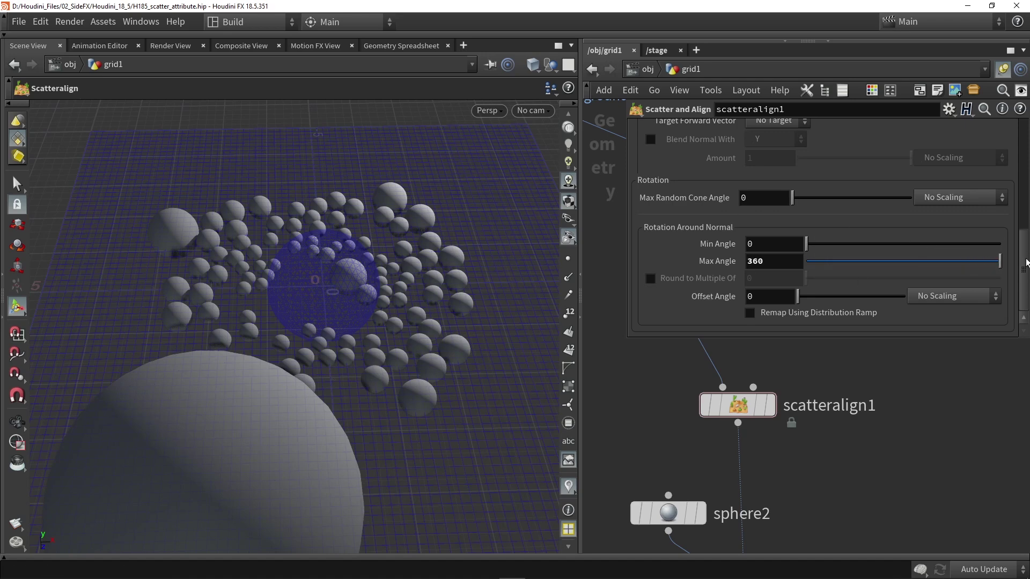
scroll(707, 295, "up", 4)
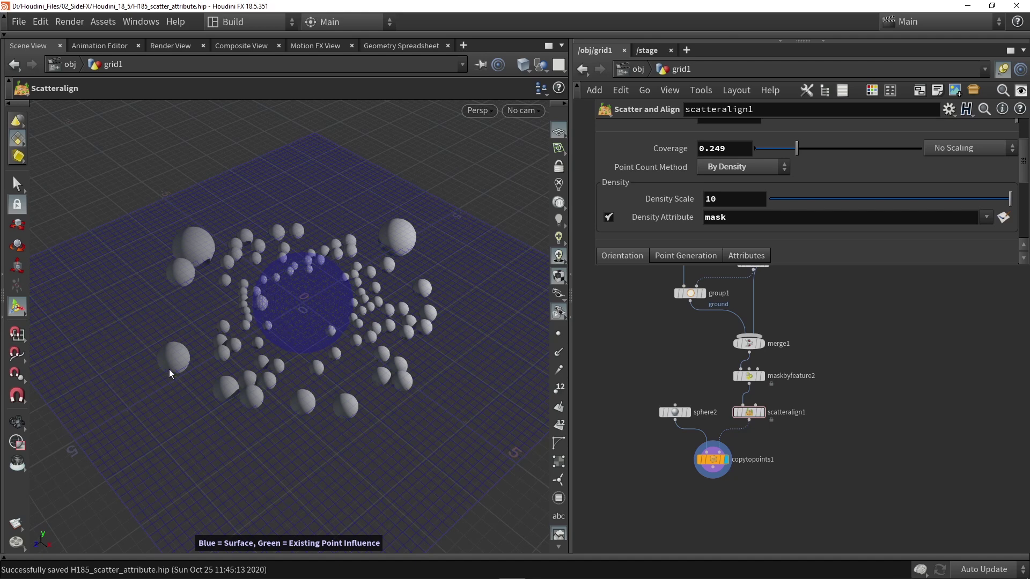
Display the maskbyfeature2 mask and reshape its Combined Mask Ramp from 0 at position 0 to a peak just past the middle.
left_click(762, 412)
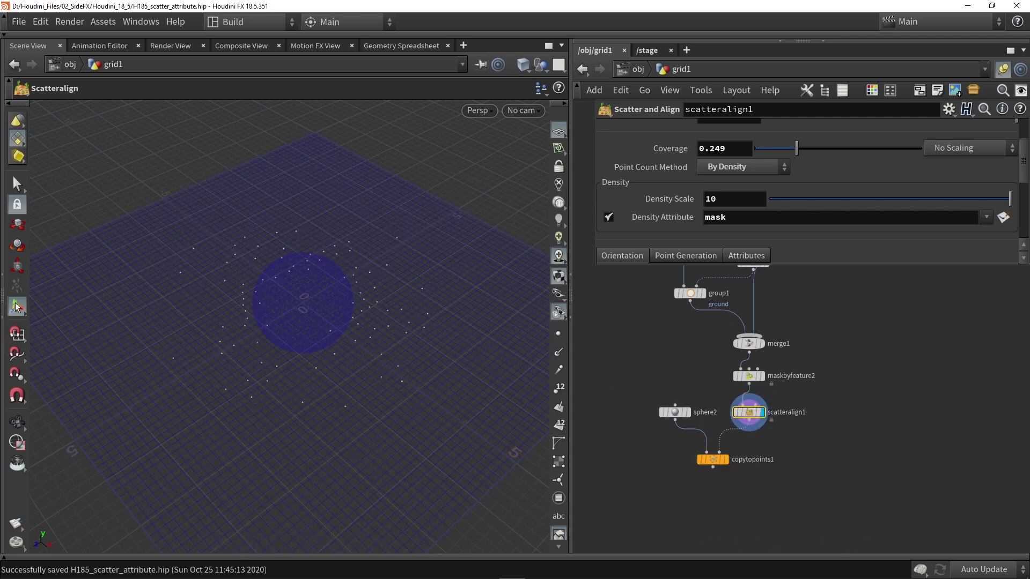
left_click(749, 376)
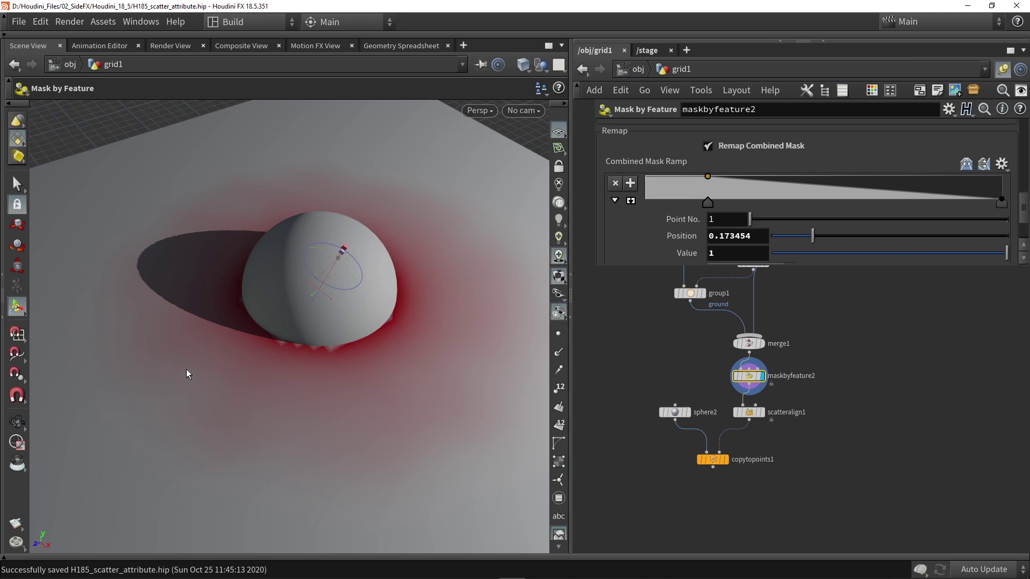
left_click_drag(305, 351, 322, 349)
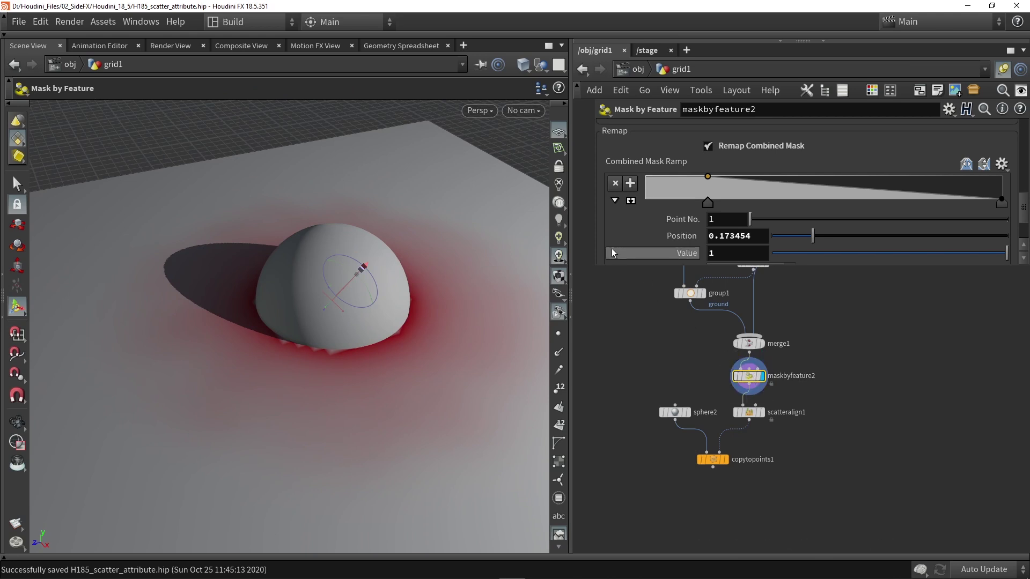
left_click_drag(595, 265, 586, 325)
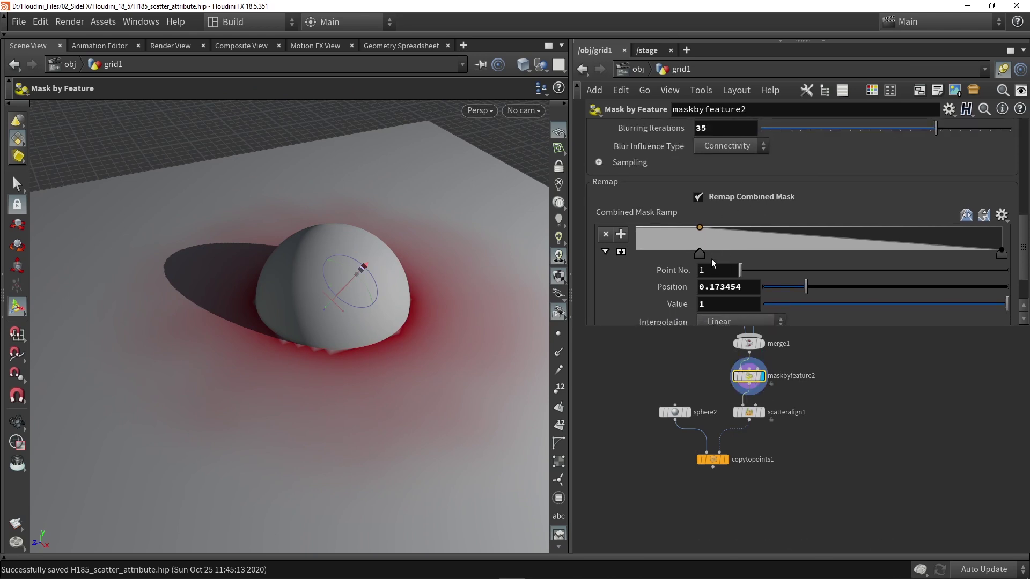
left_click_drag(700, 253, 635, 256)
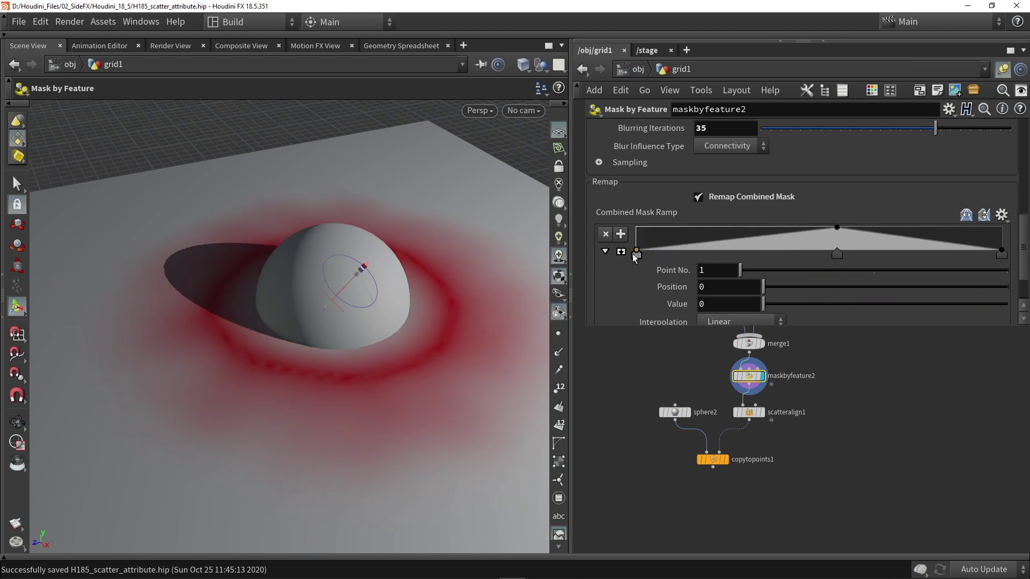
Shift the ramp's peak outward, add a low point before it, and move the first point to position 0.17768.
mouse_move(463, 241)
left_mouse_down("alt")
mouse_move(458, 352)
mouse_move(460, 258)
left_mouse_up("alt")
left_click_drag(272, 231, 271, 242, "alt")
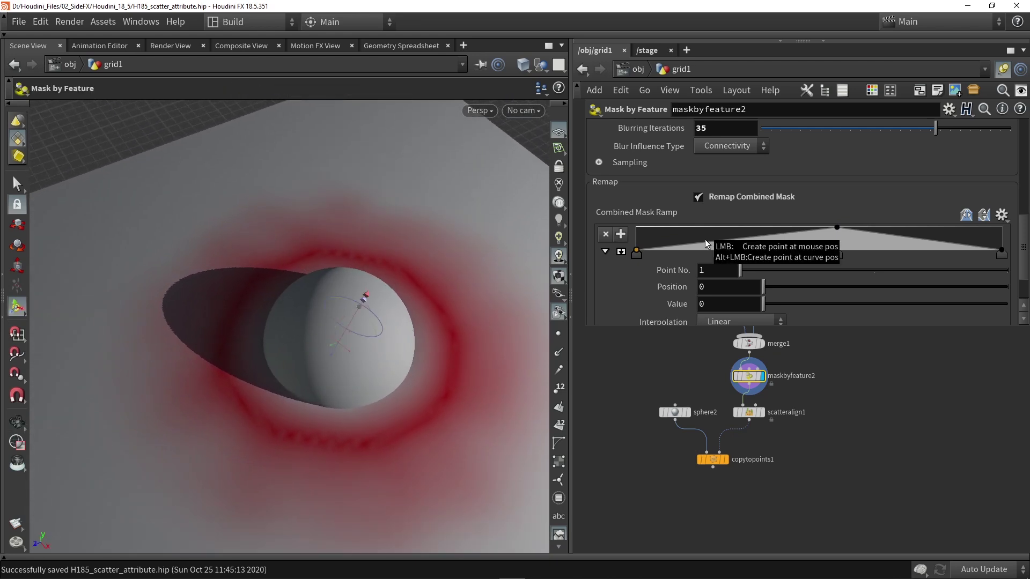
mouse_move(837, 253)
left_mouse_down()
mouse_move(730, 254)
mouse_move(950, 253)
mouse_move(753, 251)
mouse_move(822, 245)
left_mouse_up()
left_click_drag(637, 254, 700, 252)
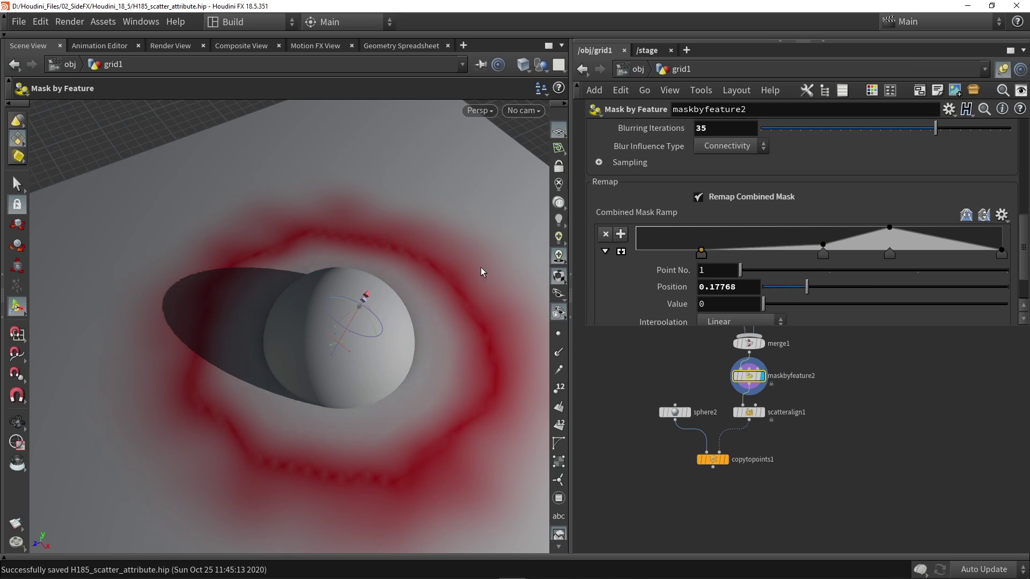
Display the Copy to Points node and examine the ring of copied spheres from an angled view.
left_click(727, 460)
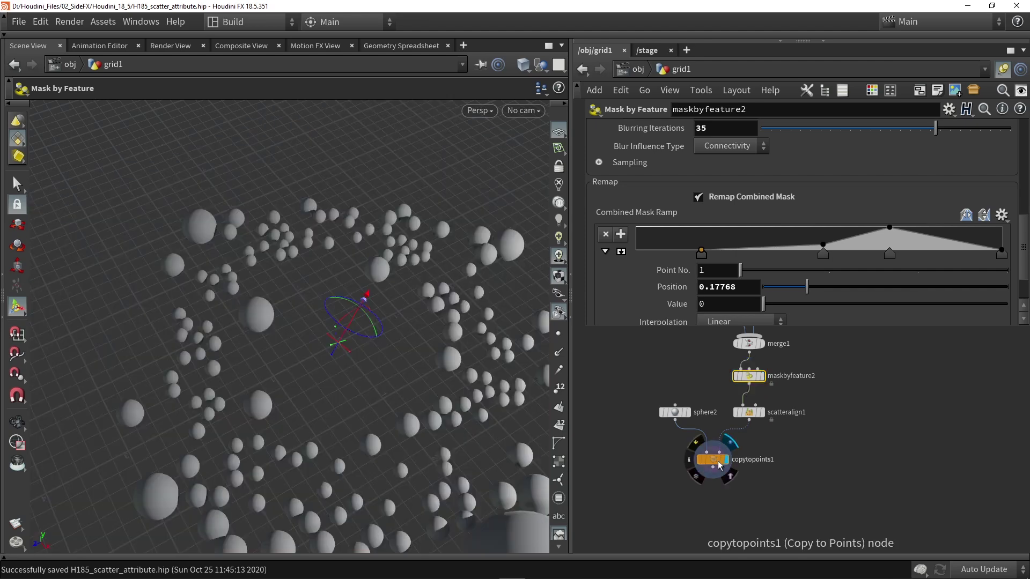
left_click(715, 461)
key("Escape")
left_click_drag(343, 327, 370, 343)
middle_click_drag(370, 342, 294, 363)
scroll(293, 363, "down", 1)
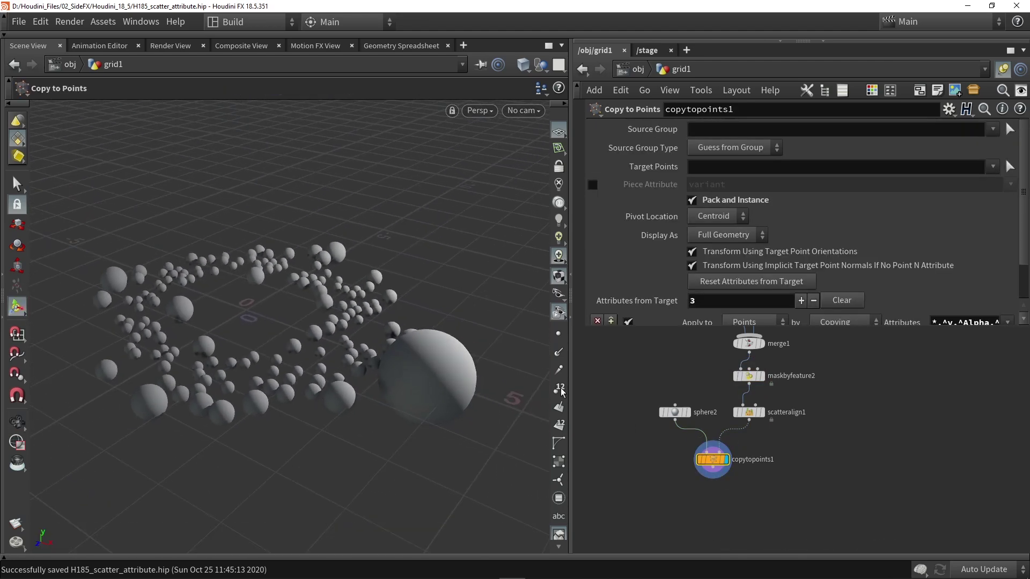
Reposition the maskbyfeature2 ramp points to 0.234949, 0.718062, 0.790015 for the peak, and 0.866373 for the last point.
left_click(752, 379)
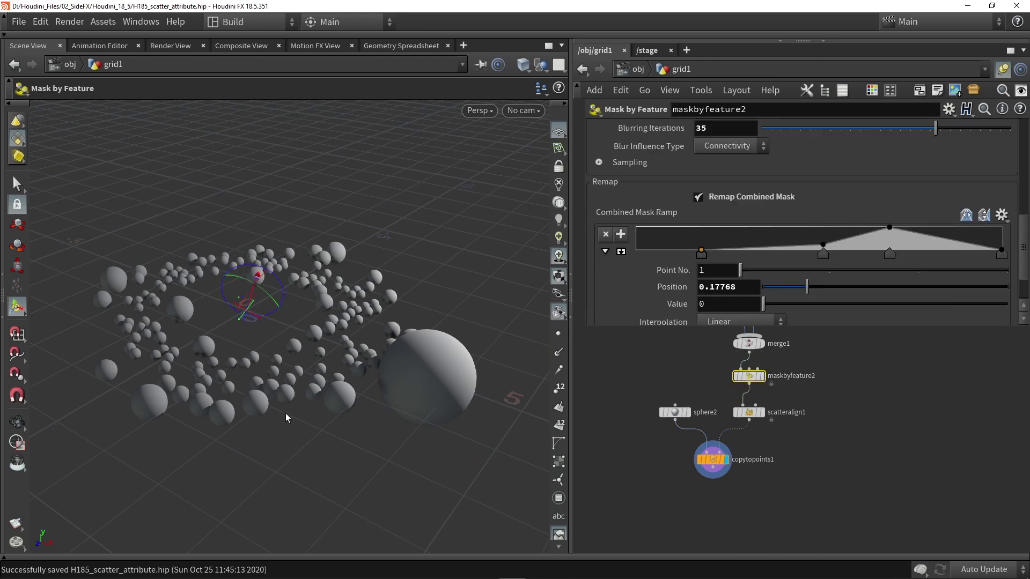
left_click_drag(1001, 253, 952, 256)
left_click_drag(890, 255, 938, 255)
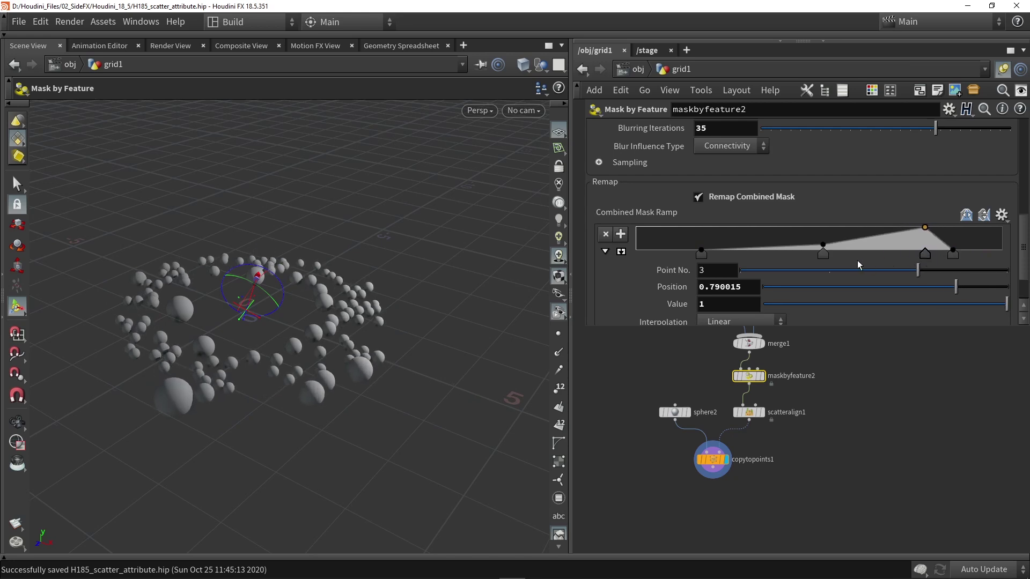
left_click_drag(825, 256, 903, 252)
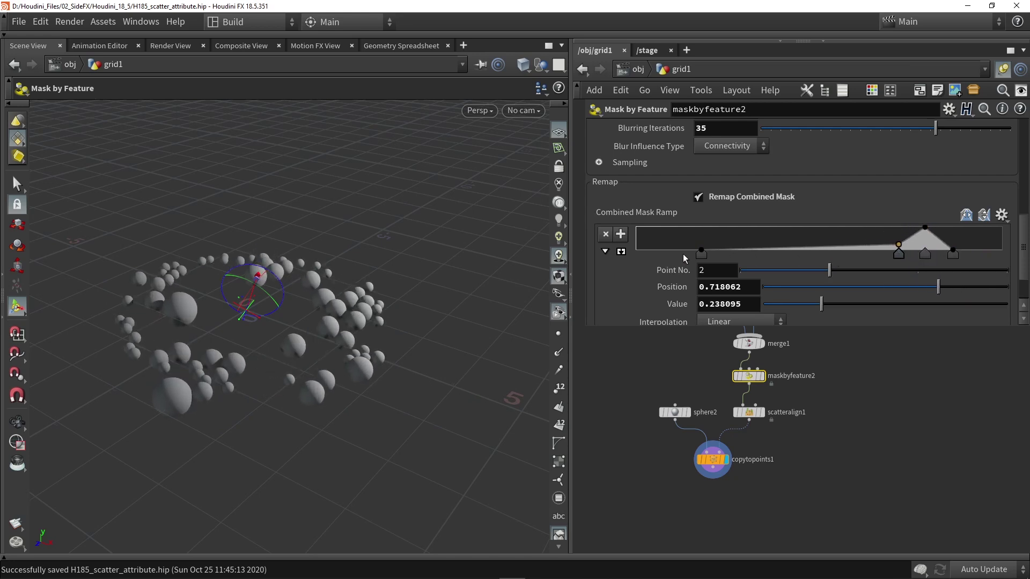
left_click_drag(697, 252, 721, 252)
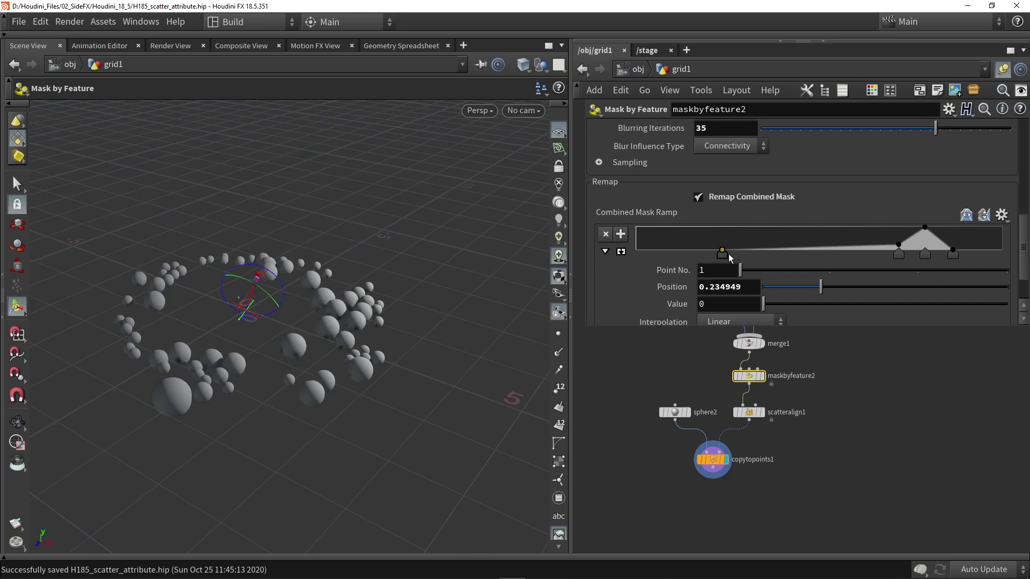
Select all points of the Combined Mask Ramp and set their interpolation to Catmull-Rom.
scroll(788, 236, "down", 1)
left_click(951, 236)
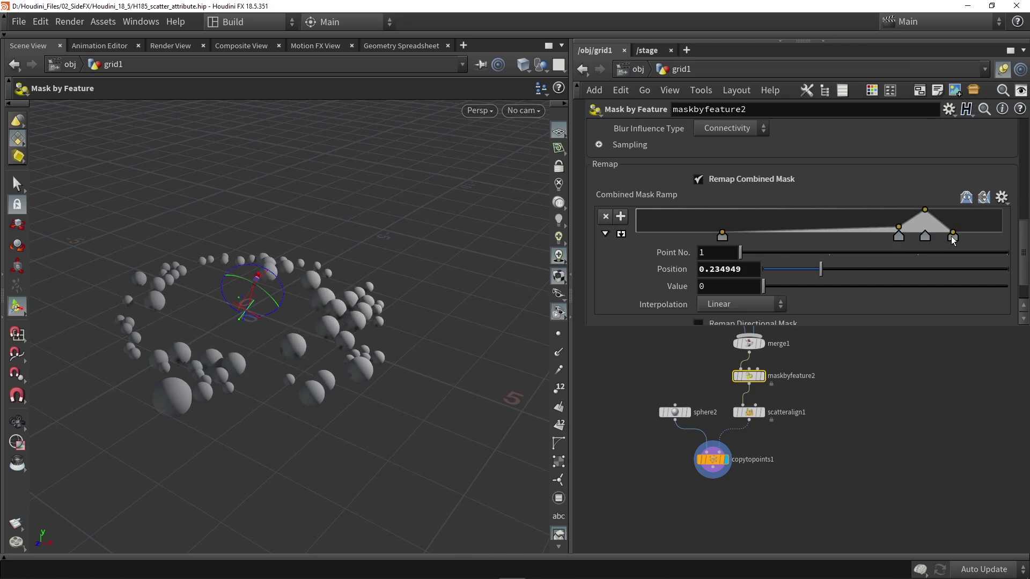
left_click(752, 303)
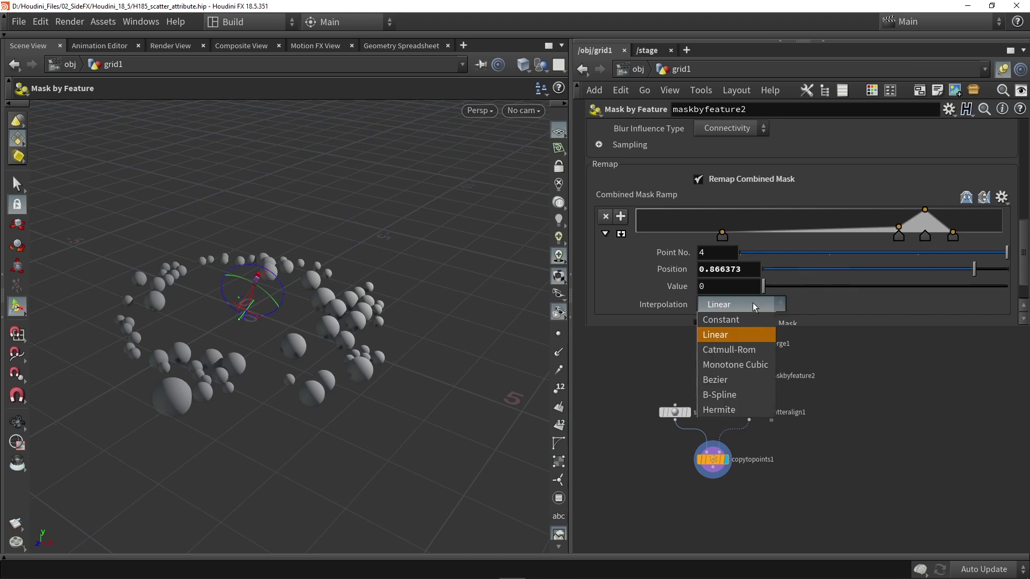
left_click(725, 352)
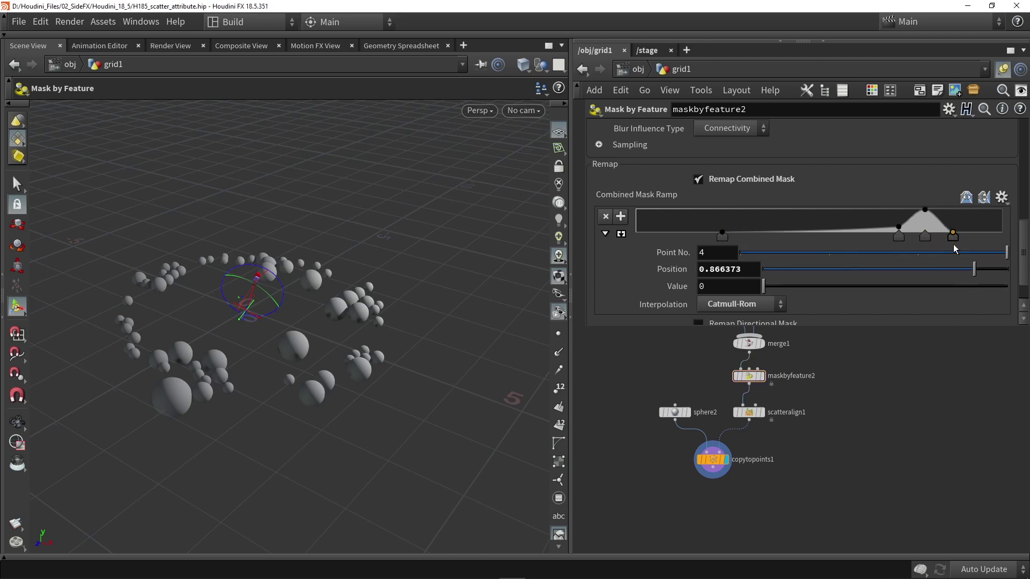
Move the ramp's peak and last point outward, and set point 2 to position 0.728341 with value 0.142857.
mouse_move(956, 234)
left_mouse_down()
mouse_move(1000, 236)
mouse_move(971, 235)
left_mouse_up()
mouse_move(899, 237)
left_mouse_down()
mouse_move(946, 234)
mouse_move(892, 235)
left_mouse_up()
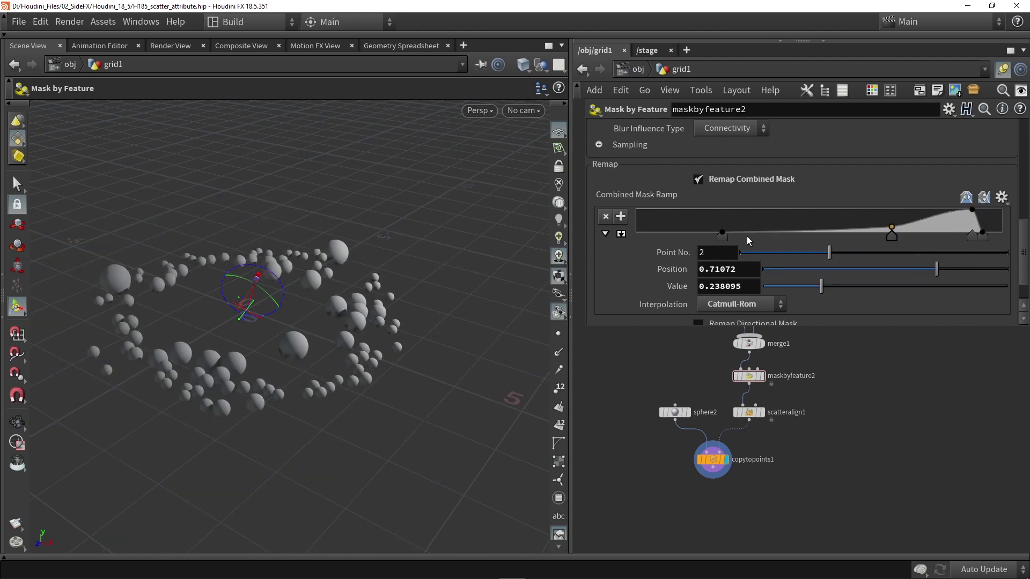
left_click_drag(721, 237, 813, 234)
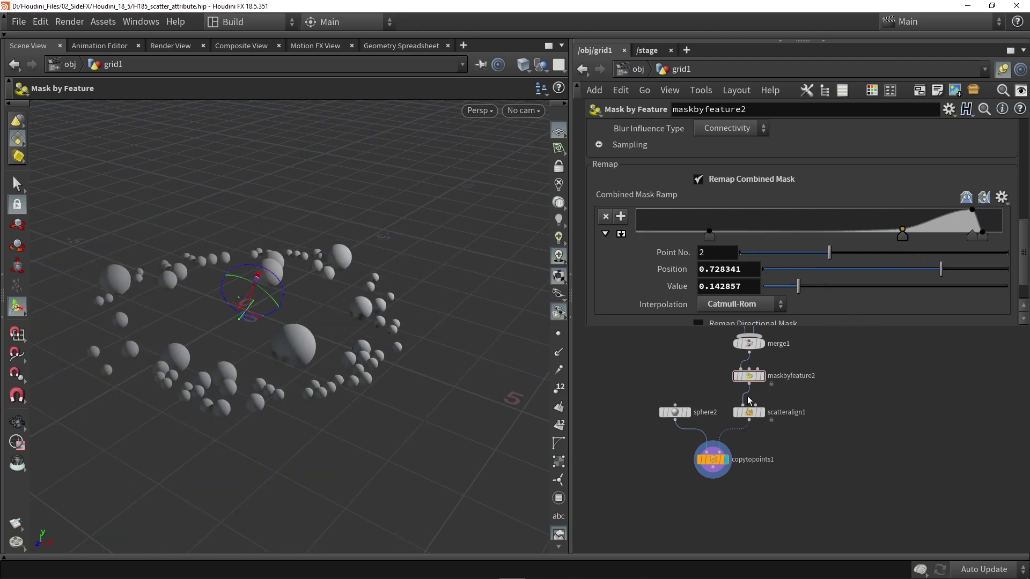
Reset the Scatter and Align node's Coverage to 0.5 and set its Global Seed to 7.
left_click(749, 412)
scroll(760, 198, "up", 2)
left_click_drag(785, 201, 853, 199)
middle_click(722, 204, "ctrl")
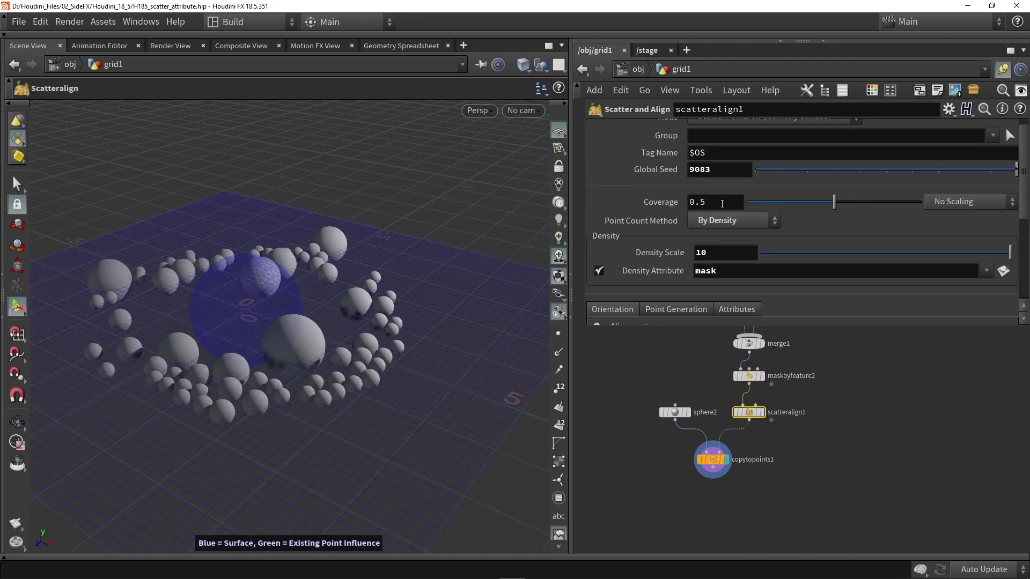
left_click_drag(980, 170, 939, 177)
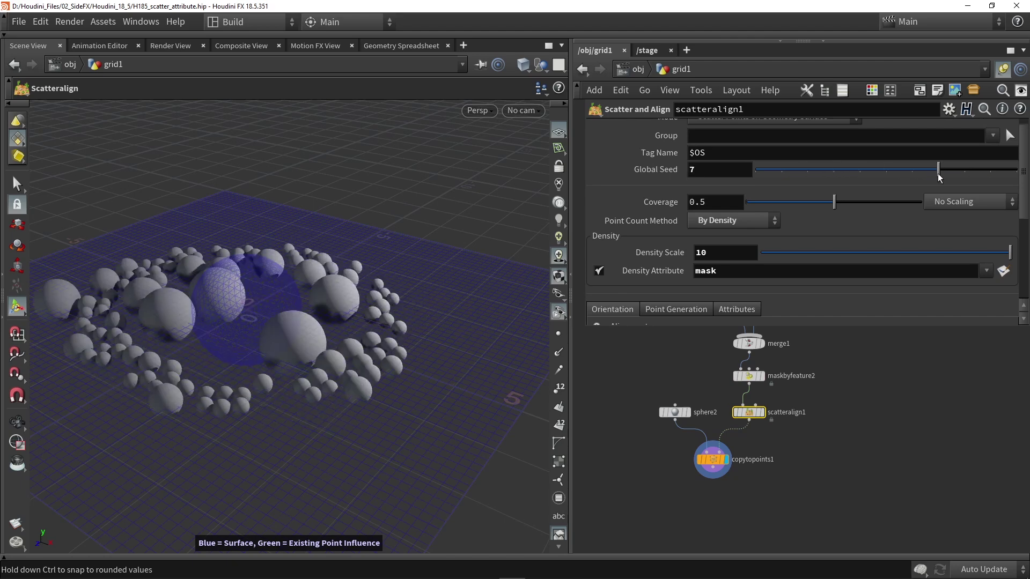
Move the peak point of the maskbyfeature2 Combined Mask Ramp to position 0.751836.
left_click(748, 375)
scroll(742, 456, "down", 4)
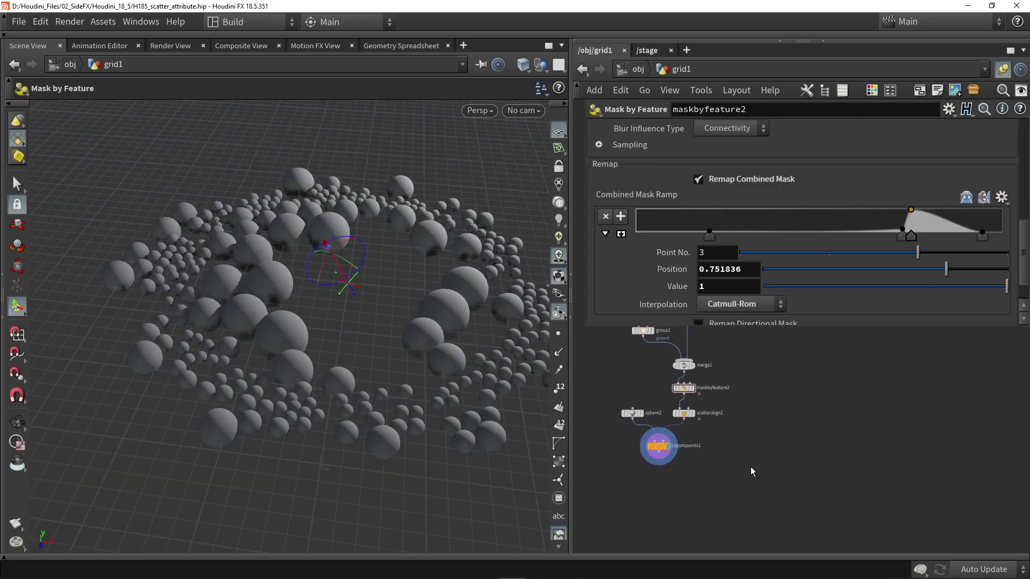
Add an Attribute from Pieces node and place it near the Copy to Points node.
key("Tab")
type("att")
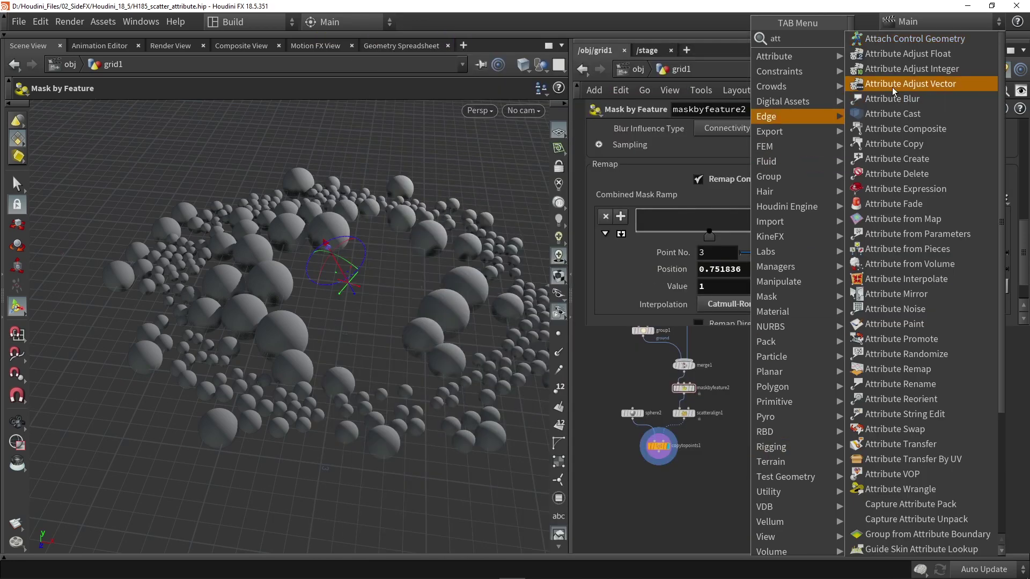
left_click(906, 249)
left_click(739, 458)
scroll(702, 437, "up", 4)
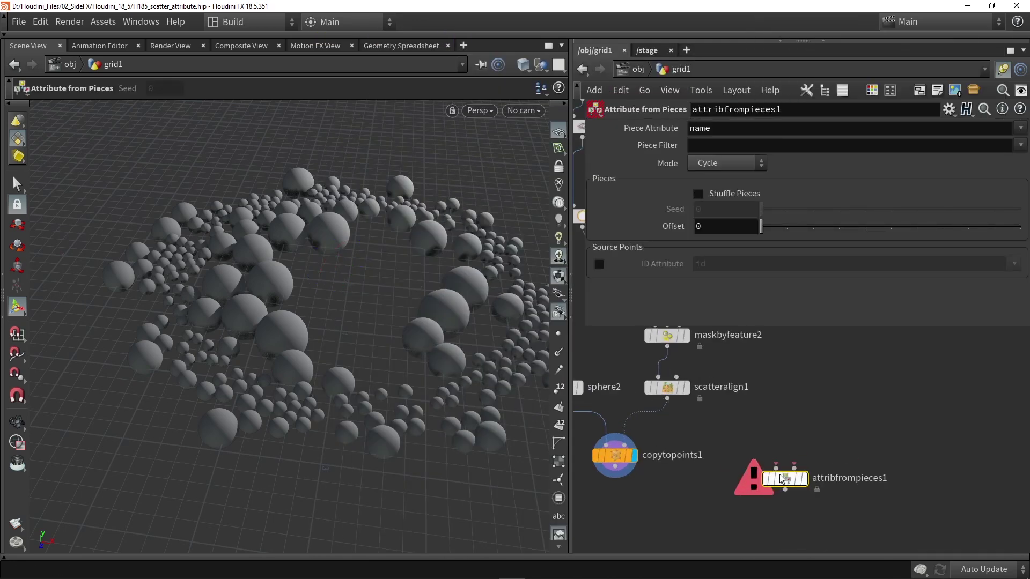
left_click_drag(787, 478, 735, 493)
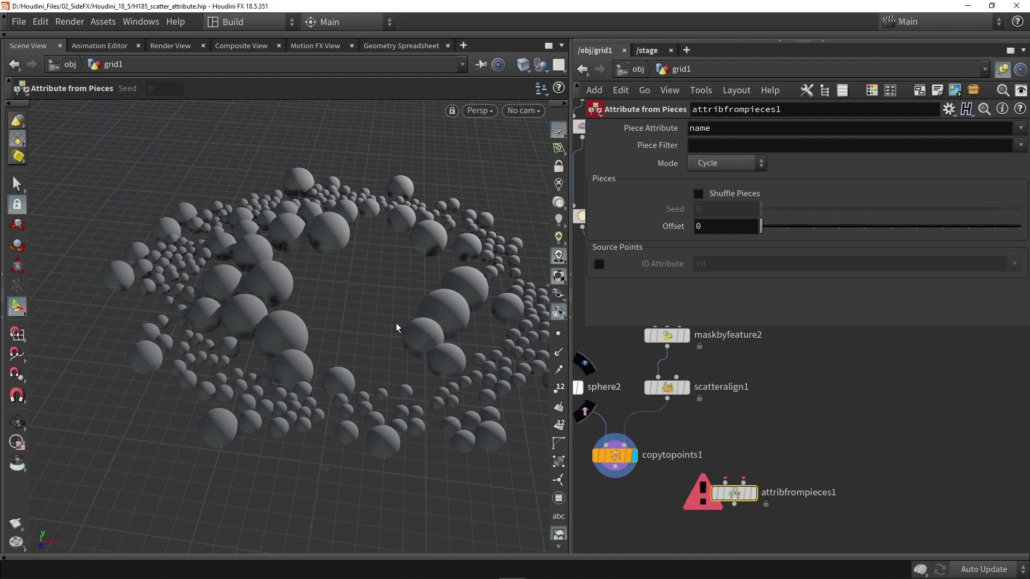
Connect scatteralign1 to the first input of the Attribute from Pieces node and position the node below it.
left_click_drag(666, 400, 837, 476)
left_click(833, 488)
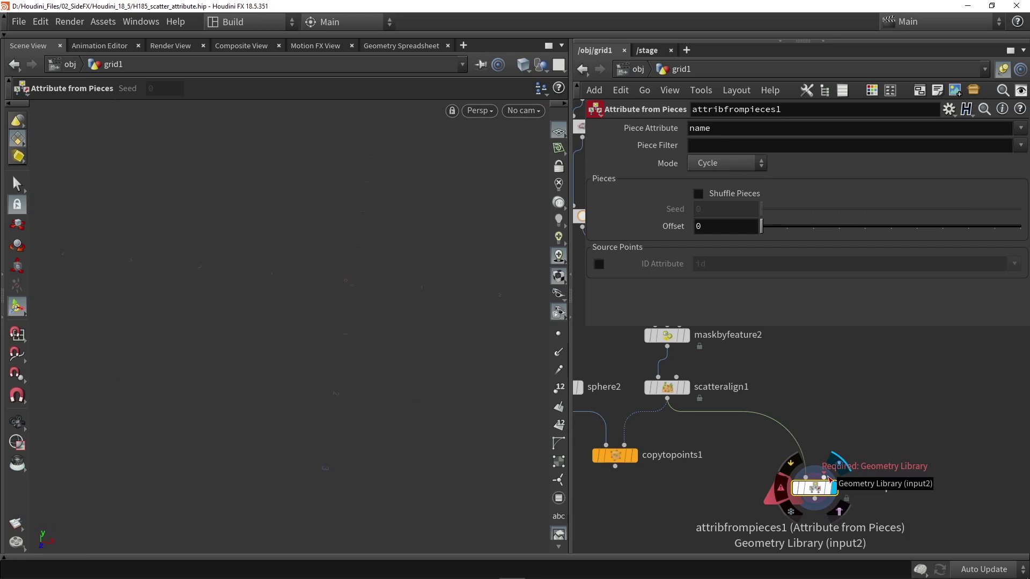
left_click_drag(814, 487, 812, 509)
Paste the four-branch rock network, ending in a Merge, into the grid1 network and look over the rock and its node chains.
left_click(843, 430)
middle_click_drag(841, 425, 756, 402)
key("ctrl+s")
key("ctrl+v")
left_click_drag(402, 288, 285, 322)
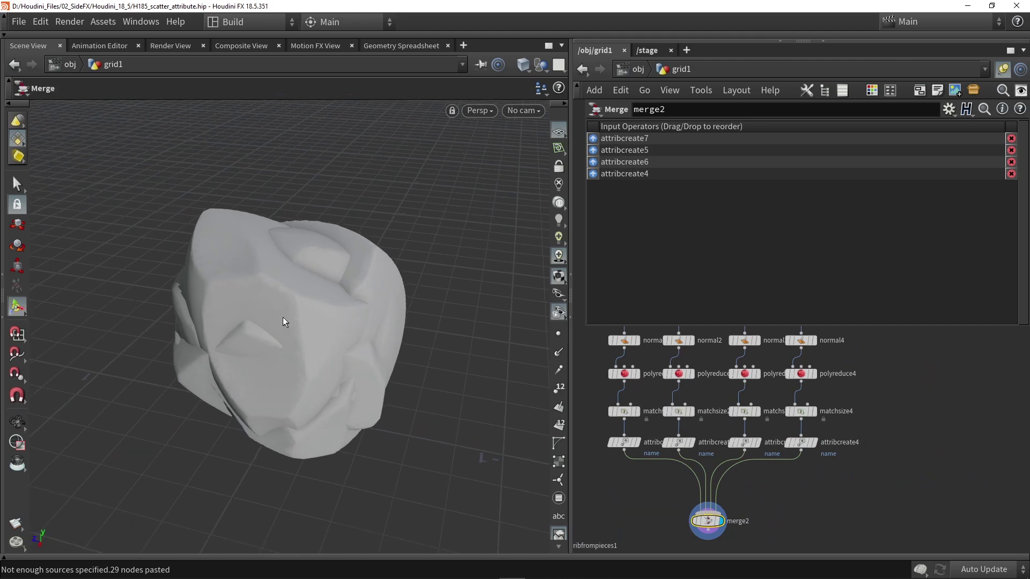
middle_click_drag(913, 436, 919, 459)
scroll(919, 460, "down", 2)
scroll(736, 370, "up", 3)
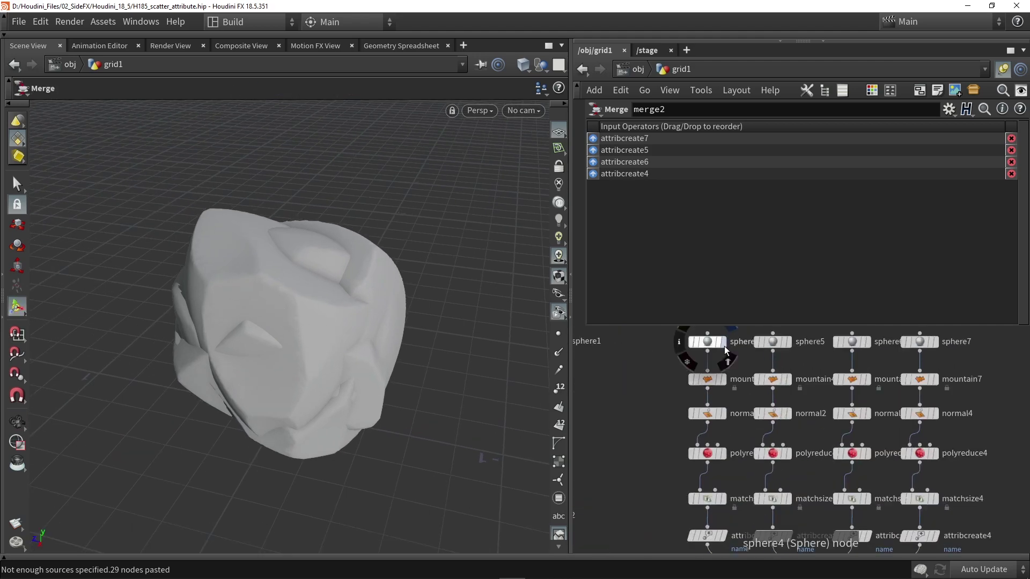
Examine the first rock branch node by node, from the Sphere and Mountain through PolyReduce to Match Size.
left_click(724, 344)
left_click(708, 341)
left_click(723, 379)
left_click(709, 379)
right_click_drag(429, 360, 402, 367)
key("Return")
left_click(723, 453)
left_click(707, 453)
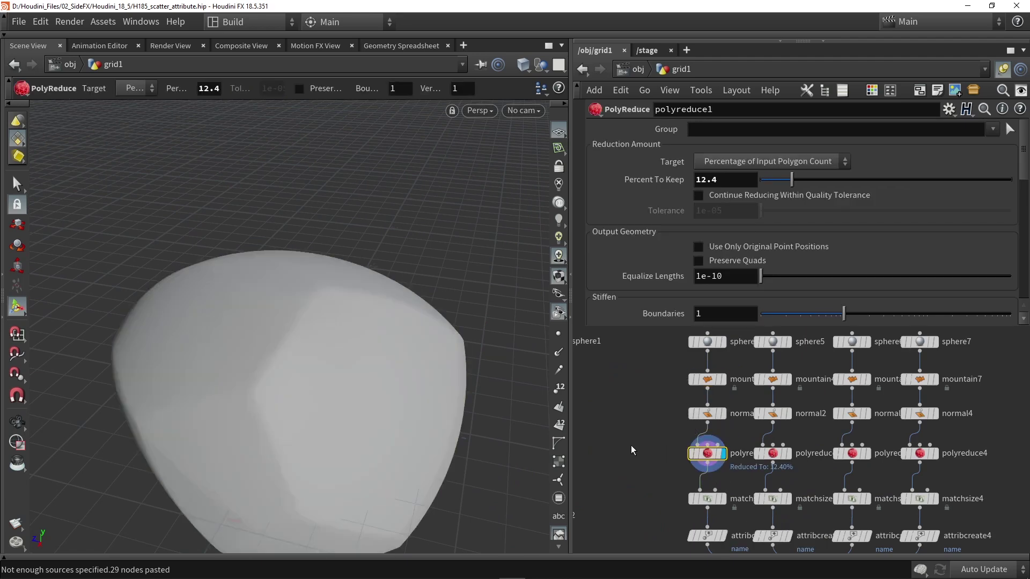
scroll(340, 340, "down", 3)
middle_click_drag(625, 465, 621, 416)
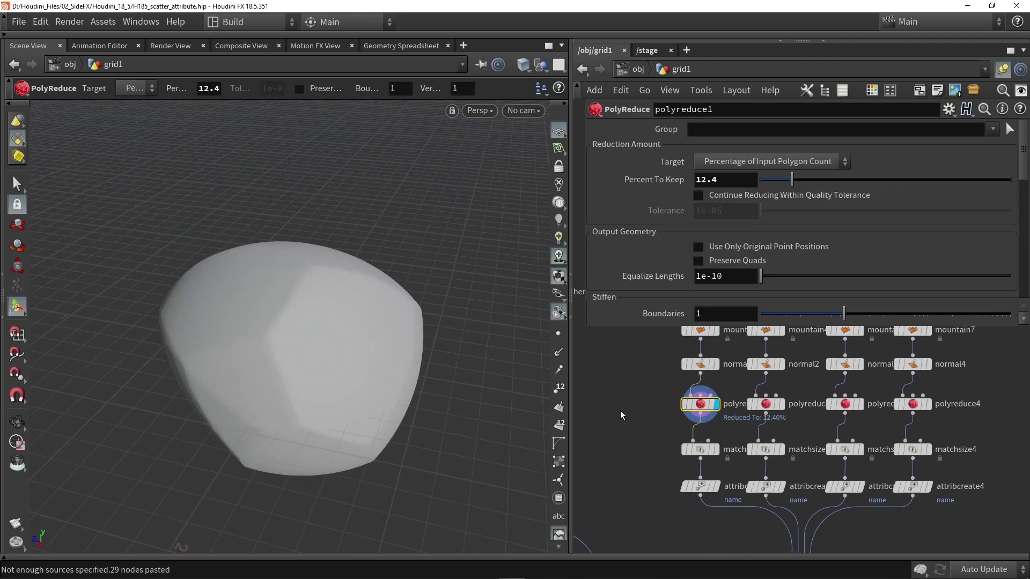
left_click(717, 449)
left_click(701, 449)
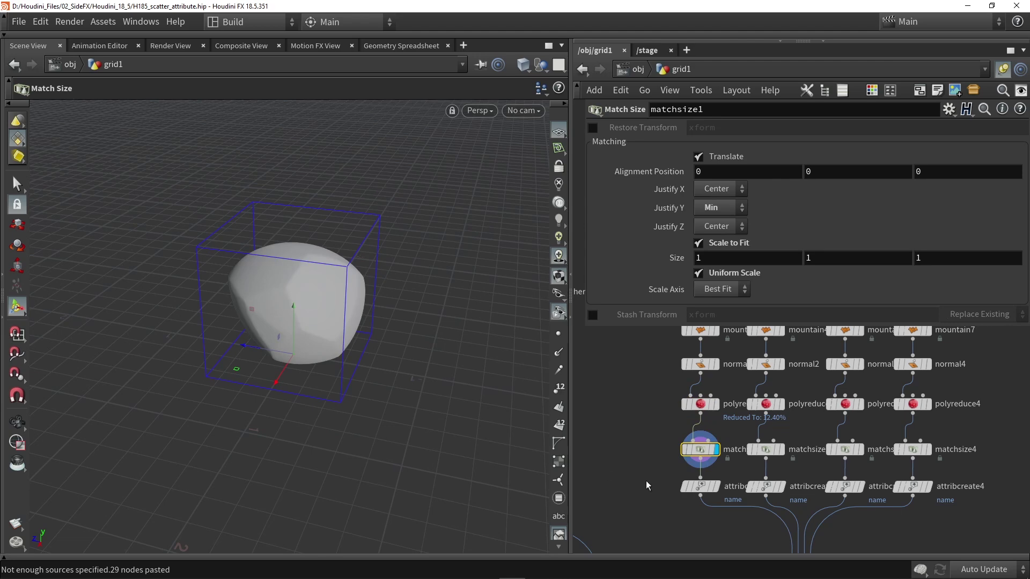
Examine the name attribute and its string value on the Attribute Create nodes of the four rock branches.
left_click(716, 486)
left_click(696, 488)
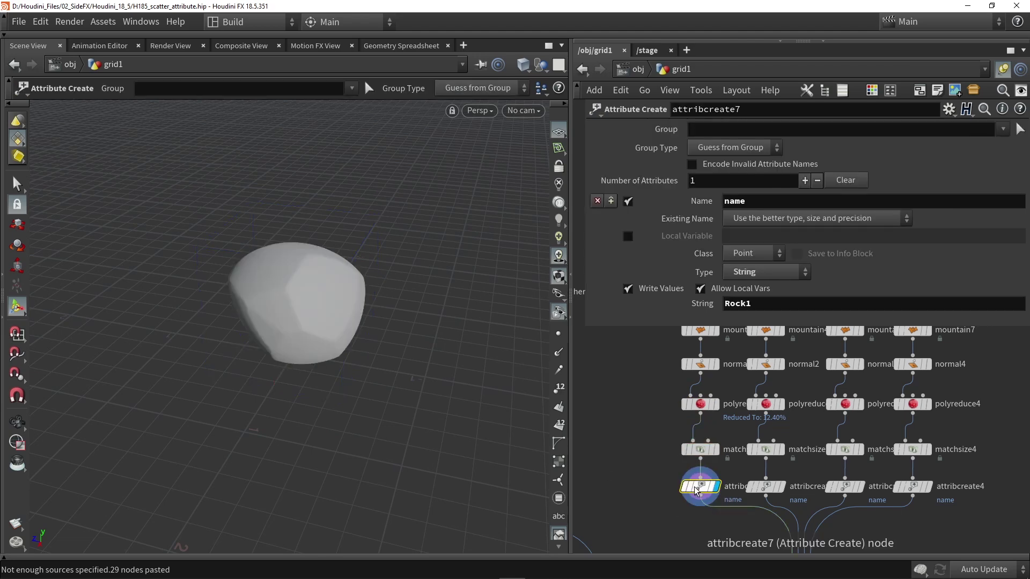
double_click(740, 198)
left_click_drag(760, 303, 700, 302)
left_click(628, 430)
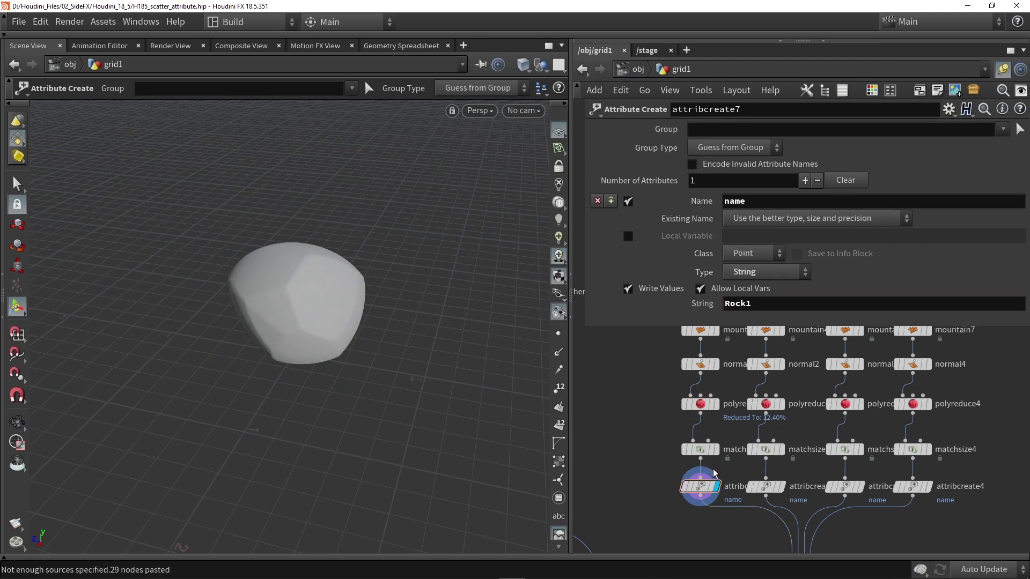
left_click(712, 483)
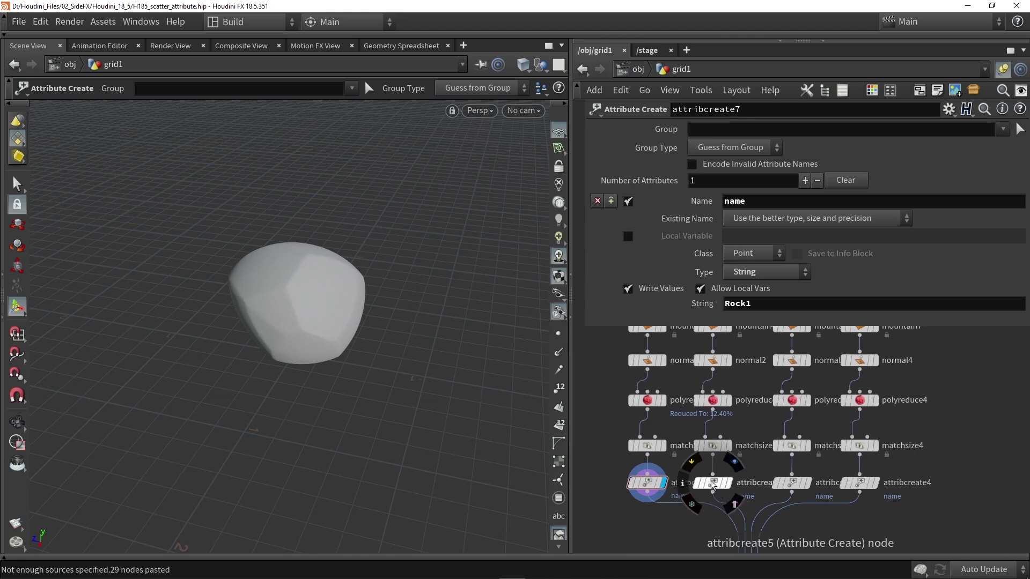
left_click(792, 482)
left_click(861, 486)
scroll(860, 485, "down", 3)
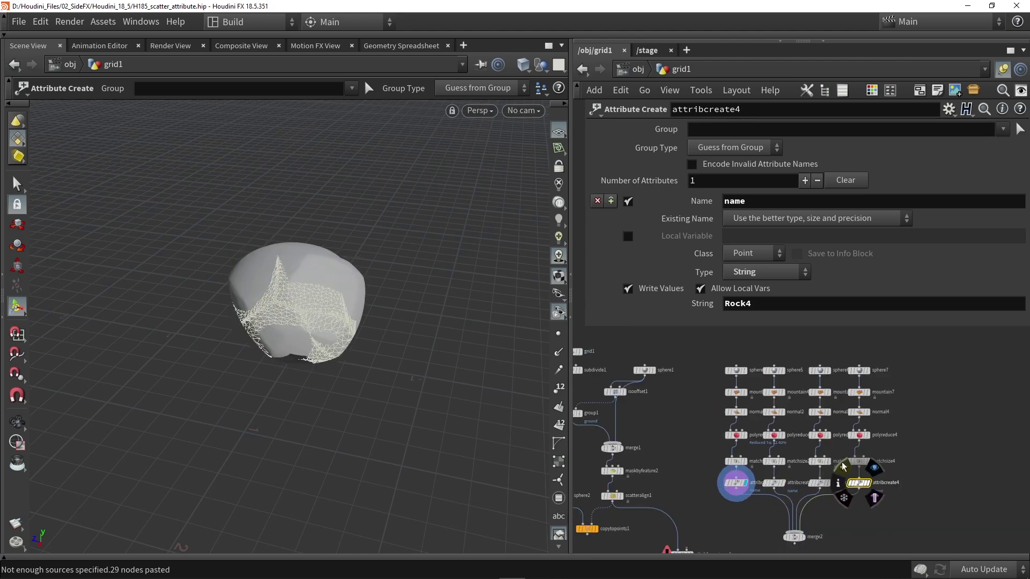
Compare the Mountain nodes of the first two rock branches and examine the combined rocks at merge2.
left_click(774, 393)
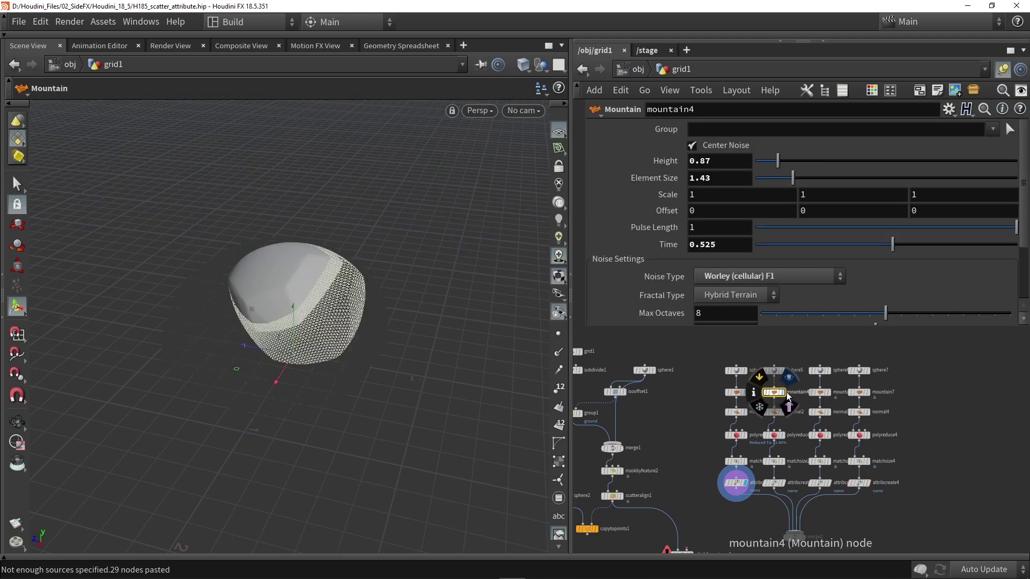
left_click(782, 392)
left_click(744, 392)
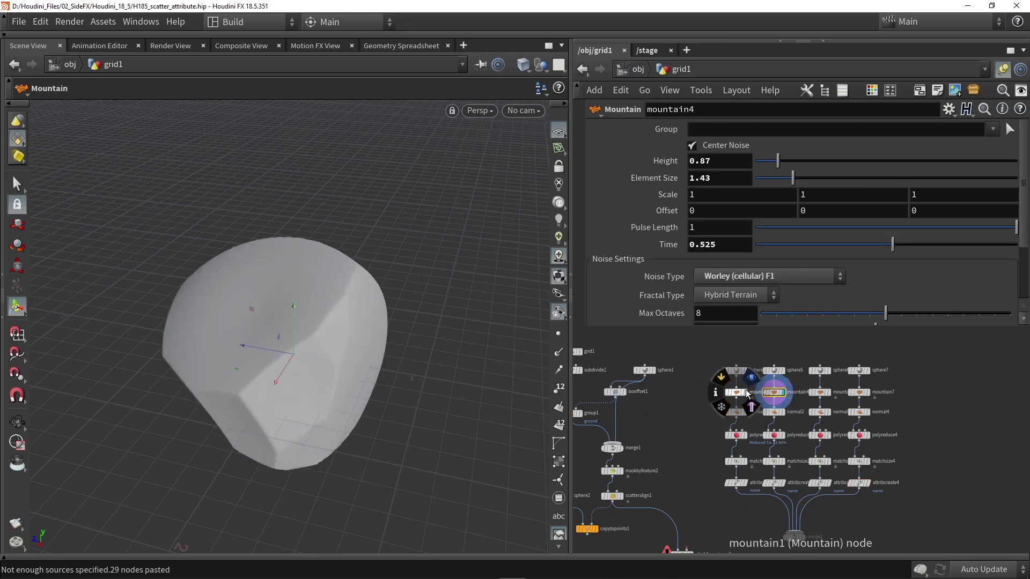
left_click(736, 392)
middle_click_drag(760, 520, 717, 445)
scroll(730, 447, "up", 2)
left_click(766, 464)
left_click(746, 464)
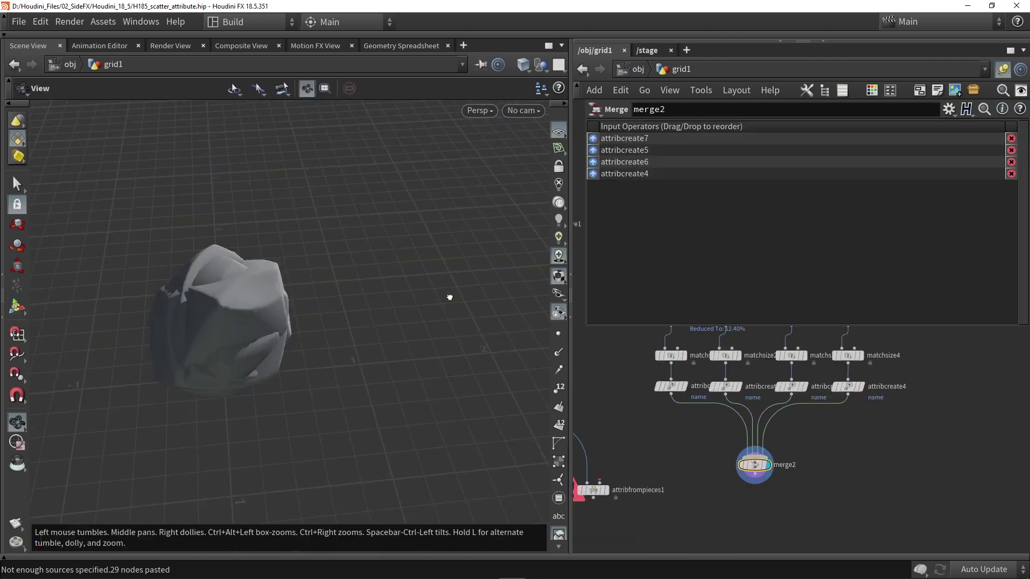
left_click_drag(434, 294, 280, 294)
scroll(648, 453, "down", 3)
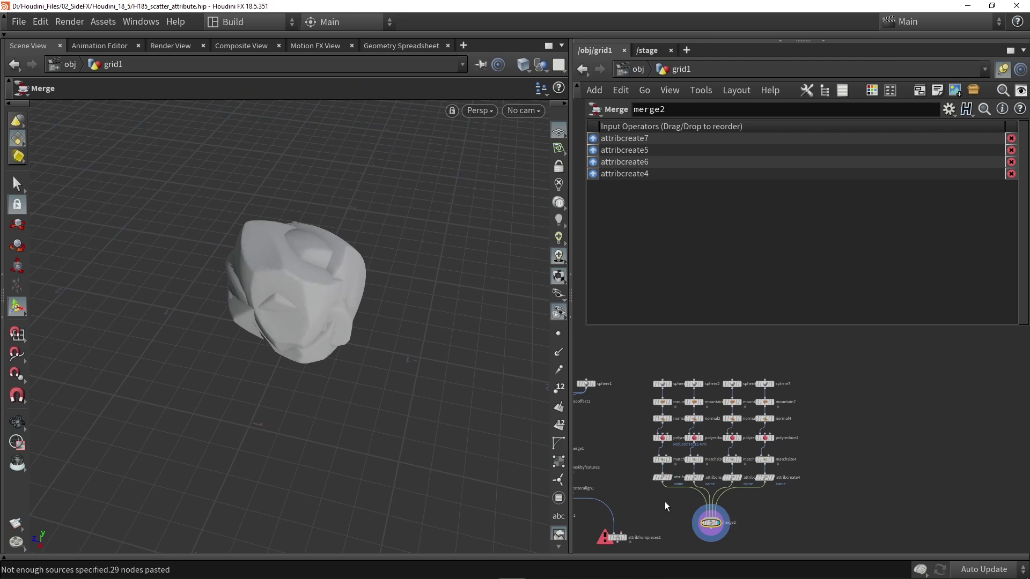
Connect merge2 to the second input of attribfrompieces1 and display that node's scattered points.
middle_click_drag(665, 502, 698, 438)
scroll(657, 477, "up", 3)
left_click_drag(655, 461, 664, 495)
left_click(817, 448)
left_click(816, 446)
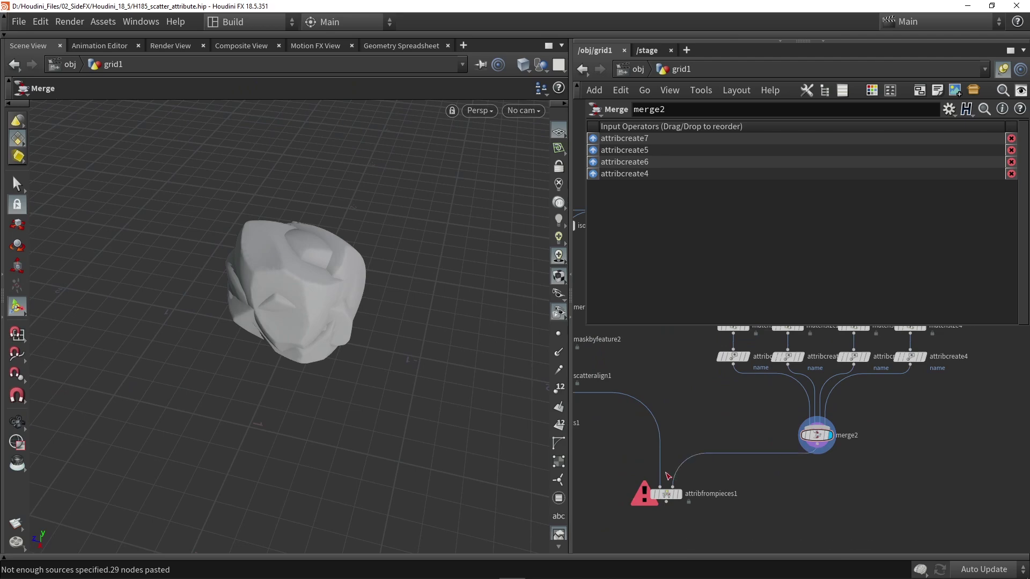
left_click(673, 486)
left_click(667, 495)
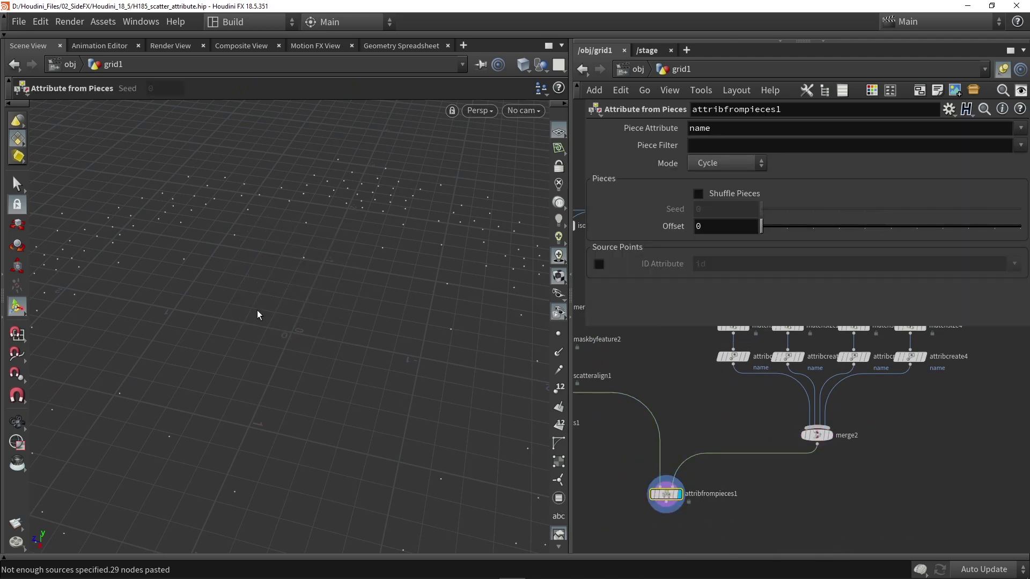
key("Escape")
key("Return")
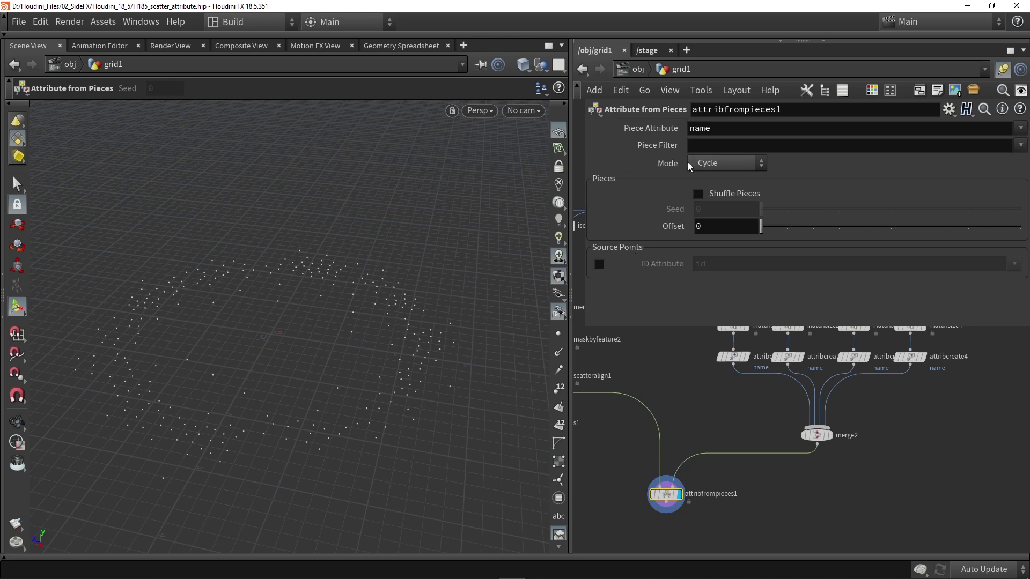
Set attribfrompieces1 to Map Attribute mode and map the pieces from an Explicit Range of pscale.
left_click(720, 163)
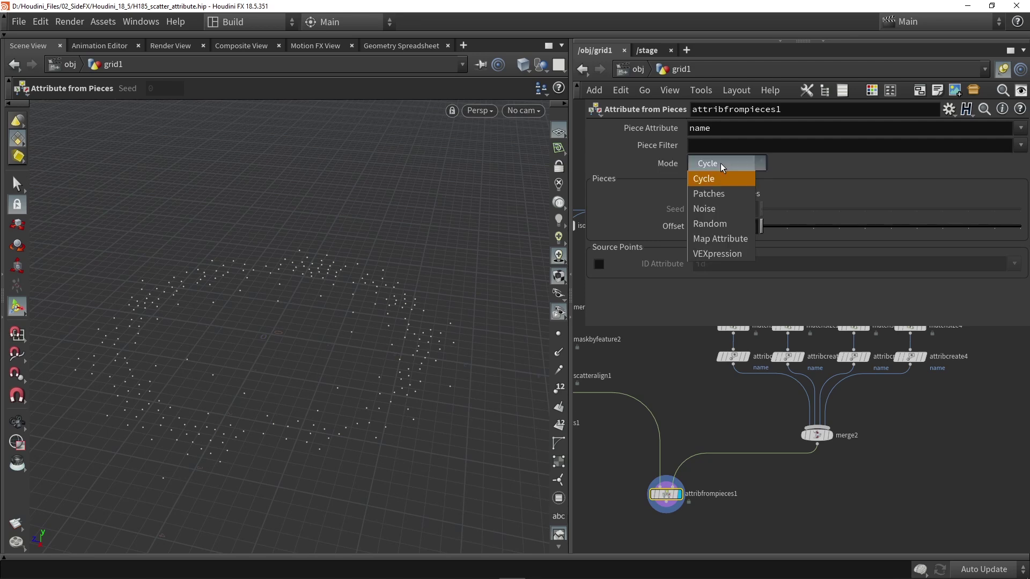
left_click(703, 239)
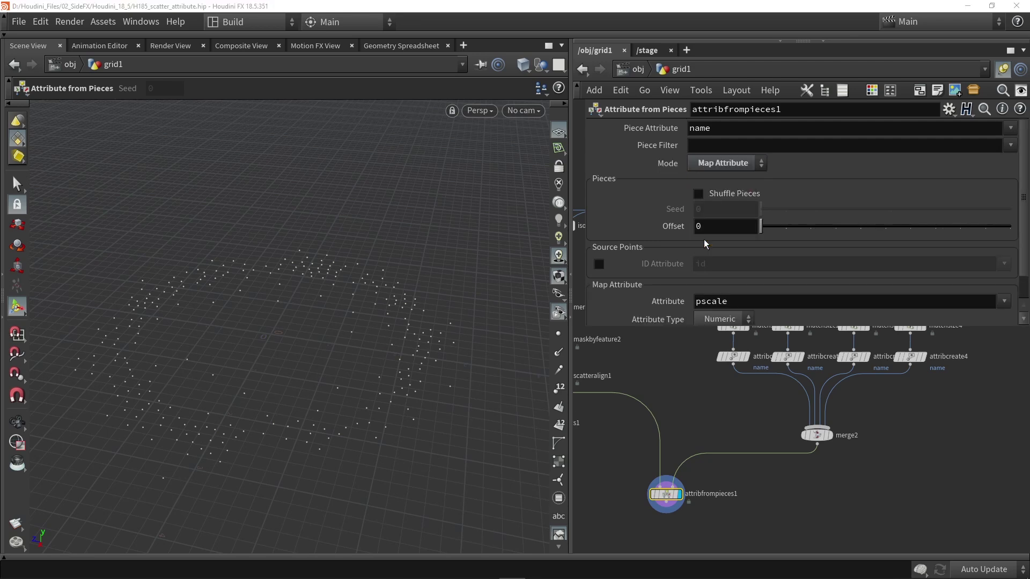
scroll(658, 217, "down", 1)
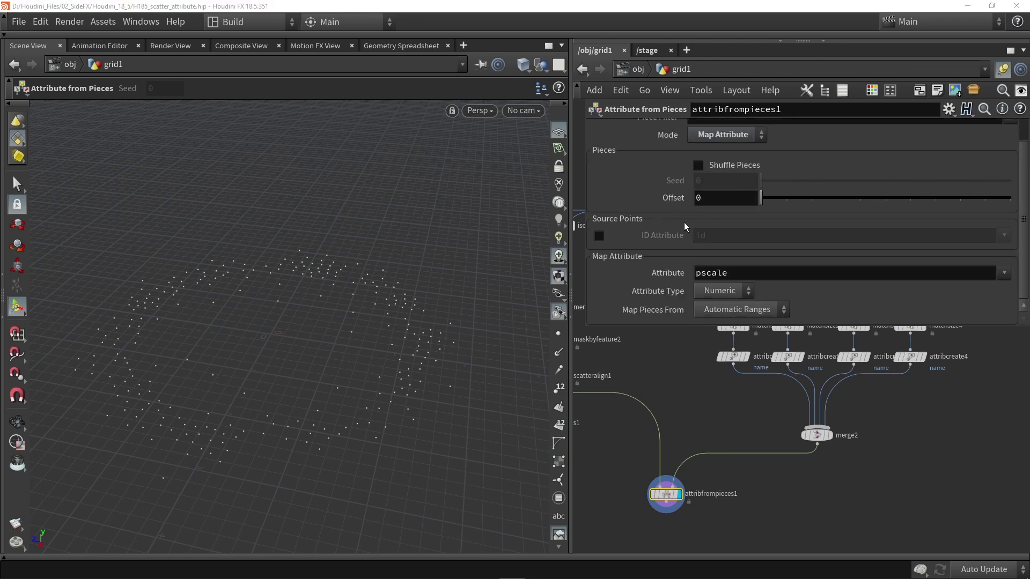
left_click_drag(750, 277, 676, 271)
left_click(663, 272)
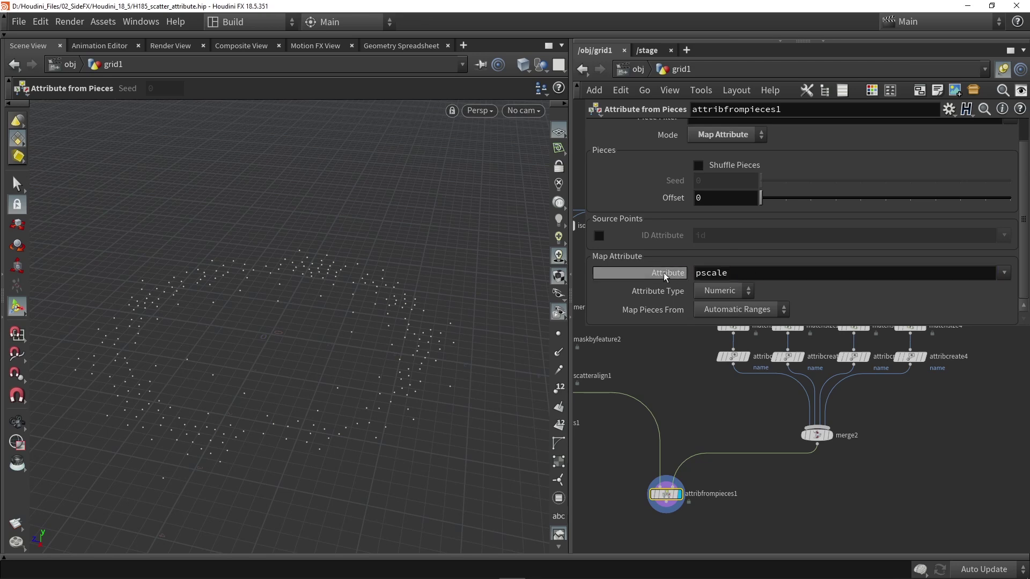
left_click(729, 310)
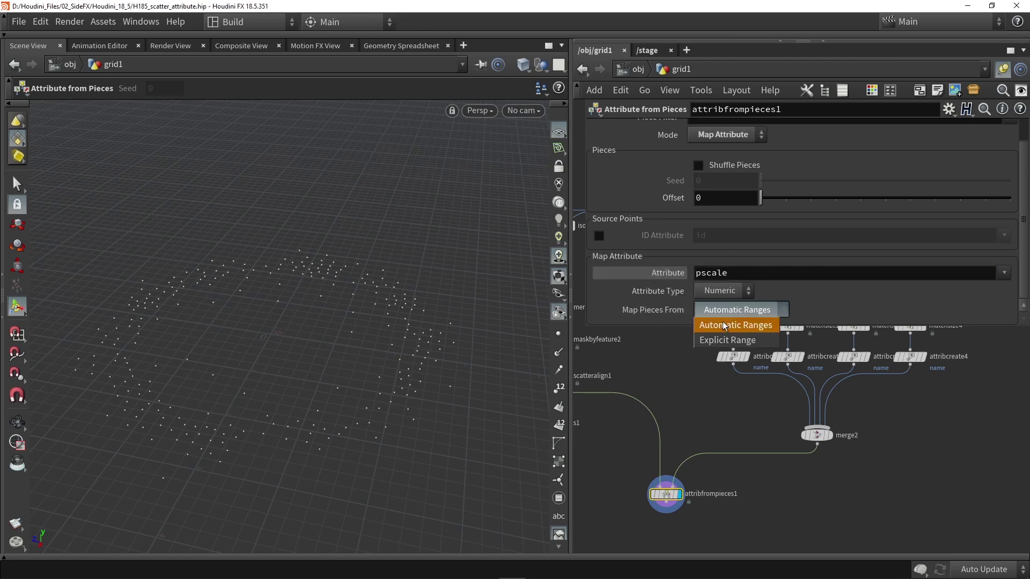
left_click(727, 340)
Add three piece ranges to the Map Attribute settings of attribfrompieces1.
scroll(771, 290, "down", 4)
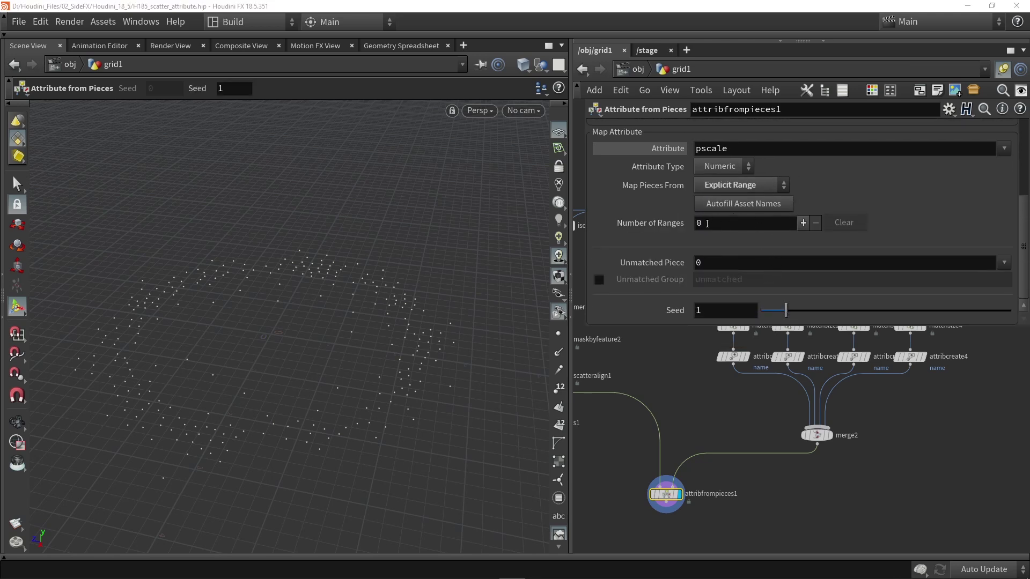
left_click(803, 222)
left_click(802, 189)
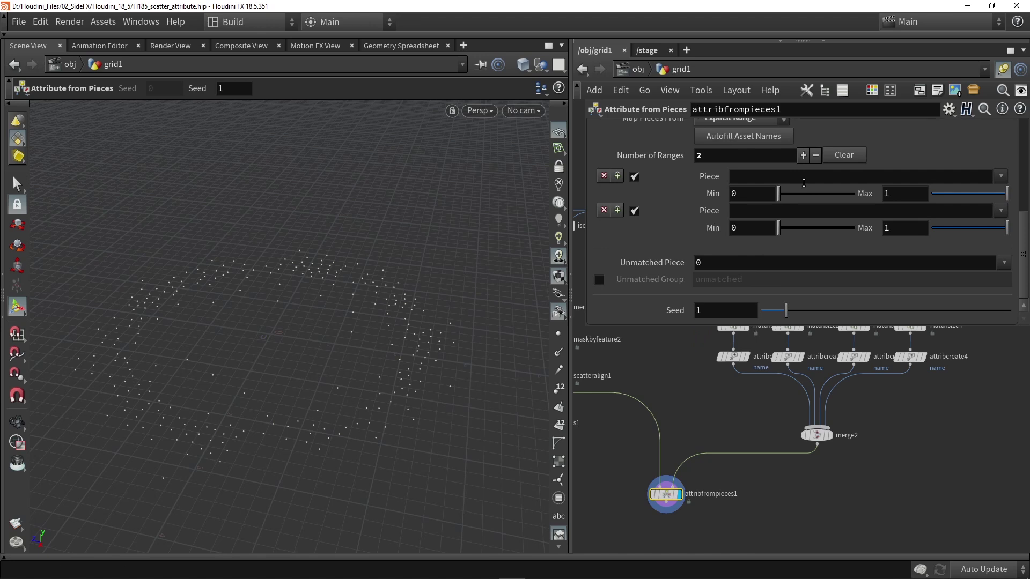
left_click(803, 155)
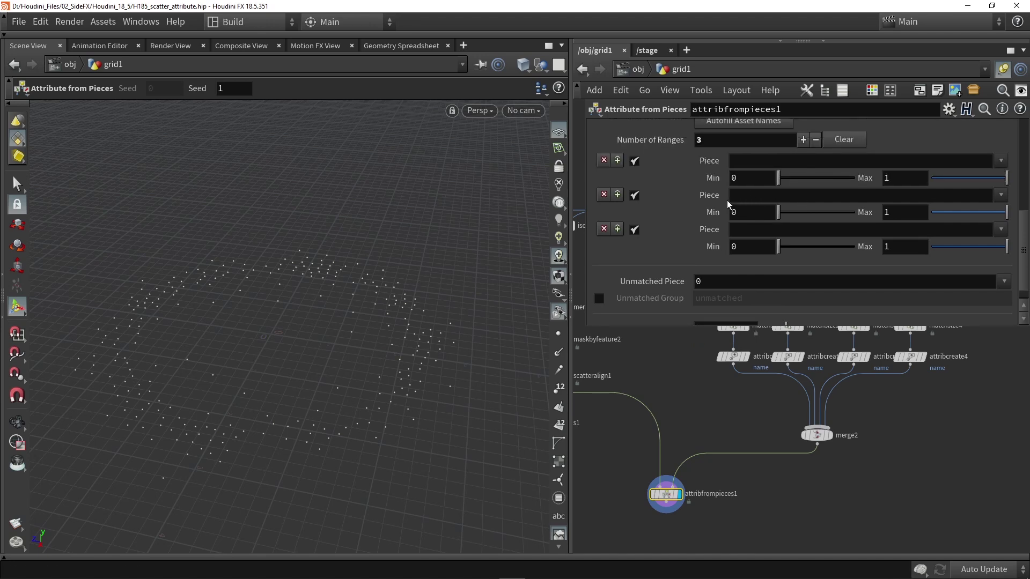
Assign Rock1 to the first range and set its maximum to 0.3.
left_click(738, 160)
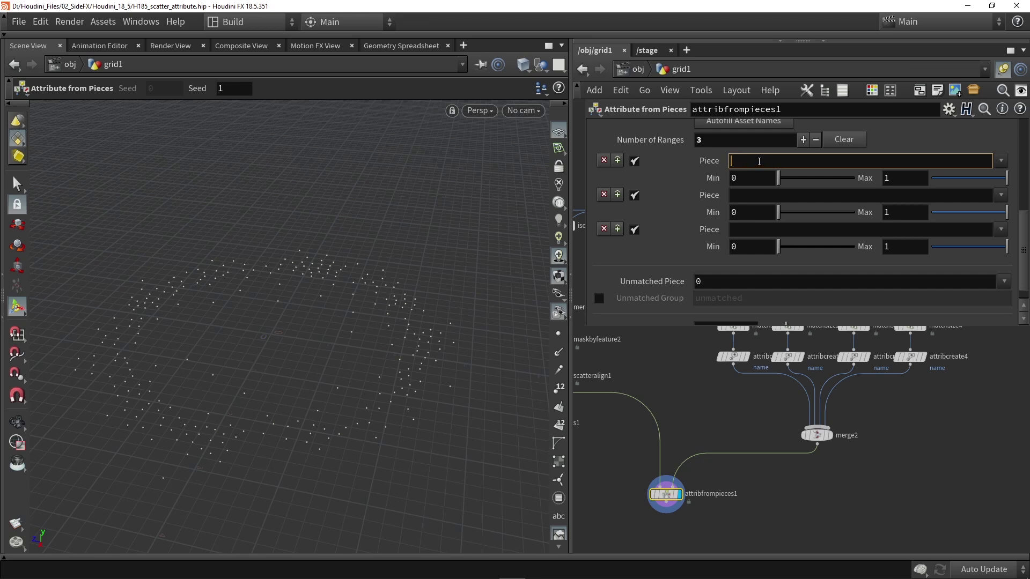
left_click(1000, 161)
left_click(988, 176)
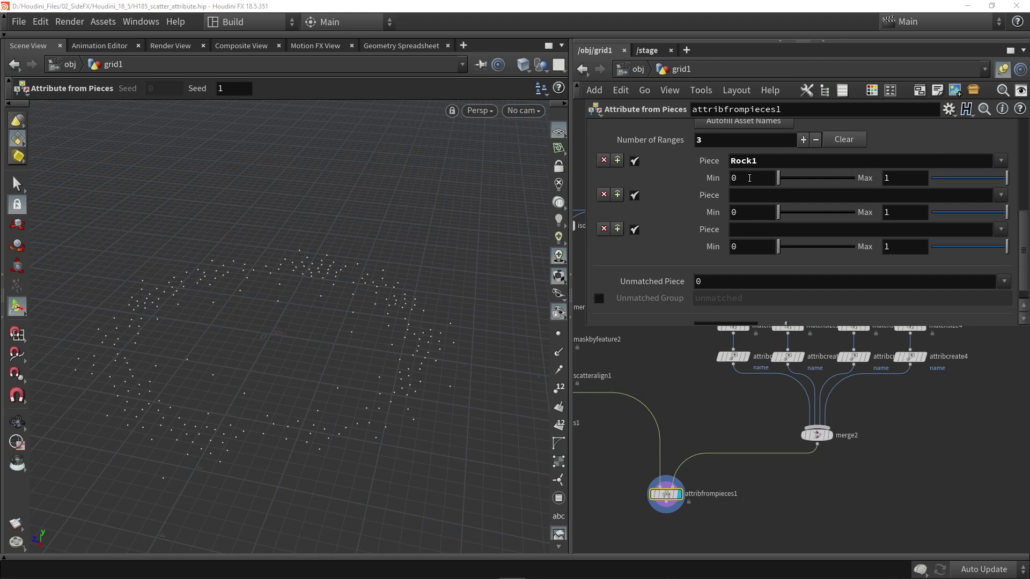
double_click(730, 163)
left_click(737, 177)
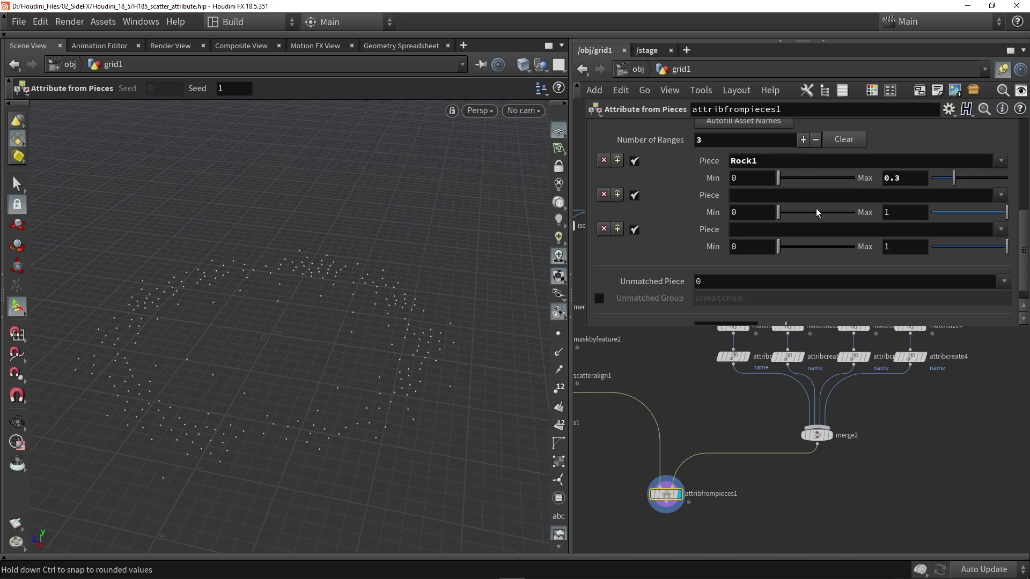
Assign Rock2 to the second range from 0.3 to 0.6, and set the third range's minimum to 0.6.
left_click(1000, 194)
left_click(989, 227)
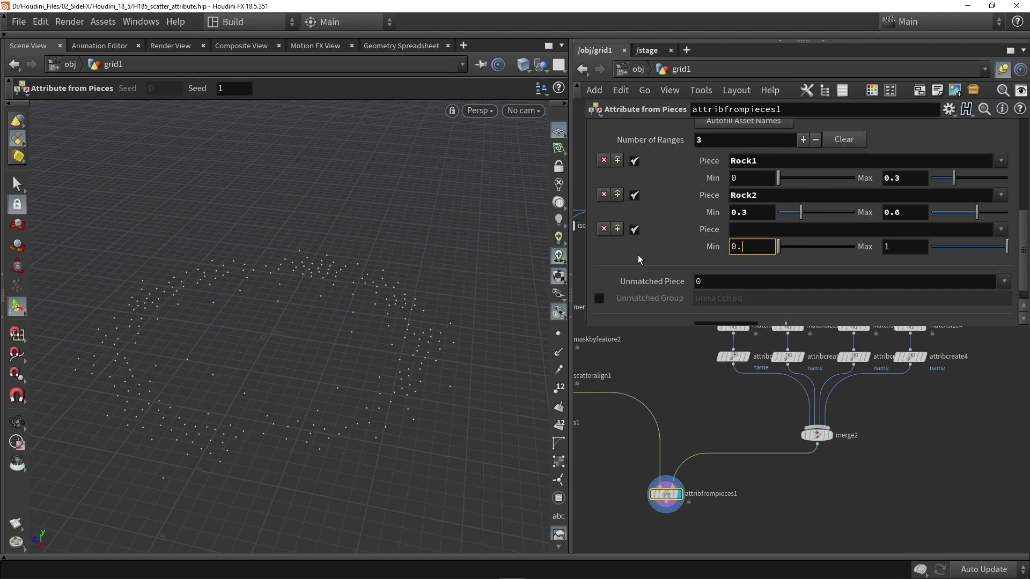
key("Return")
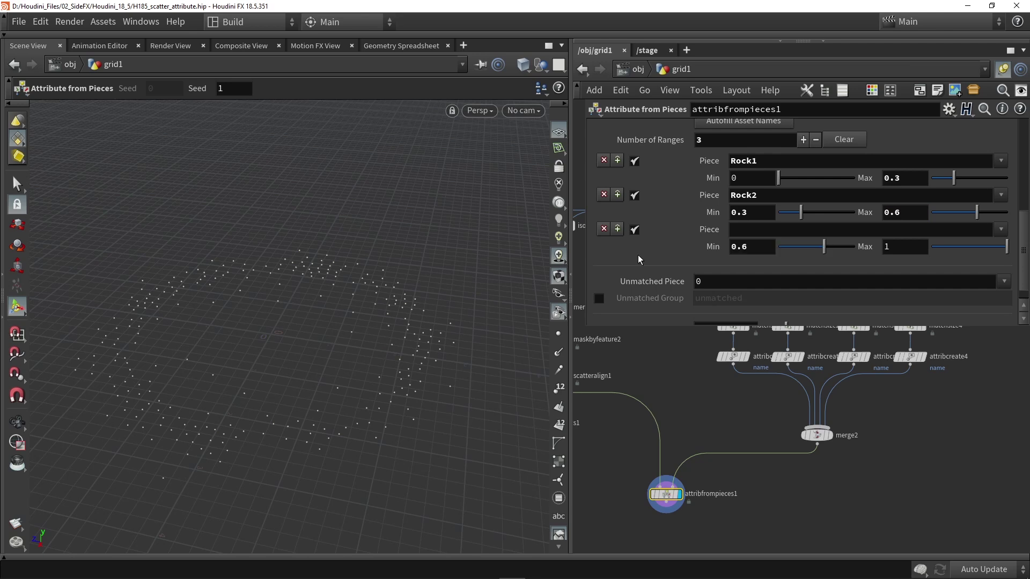
Assign both Rock3 and Rock4 as the pieces of the third range.
left_click(1000, 230)
left_click(989, 281)
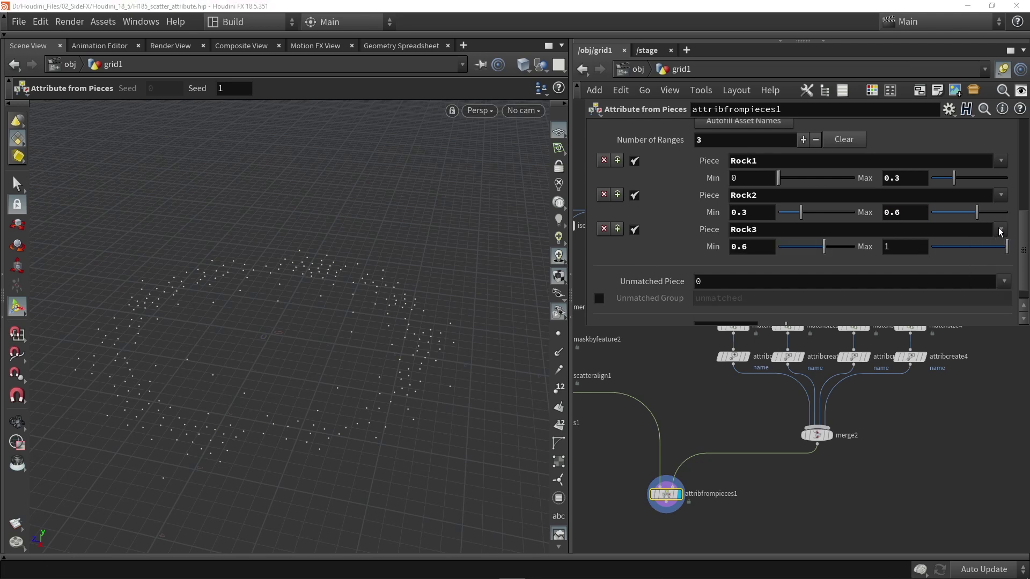
left_click(1001, 229)
left_click(989, 292)
Add a new Copy to Points node and place it below attribfrompieces1.
middle_click_drag(708, 432, 752, 383)
left_click(802, 462)
mouse_move(771, 474)
middle_mouse_down()
mouse_move(763, 491)
mouse_move(757, 479)
middle_mouse_up()
scroll(764, 492, "down", 2)
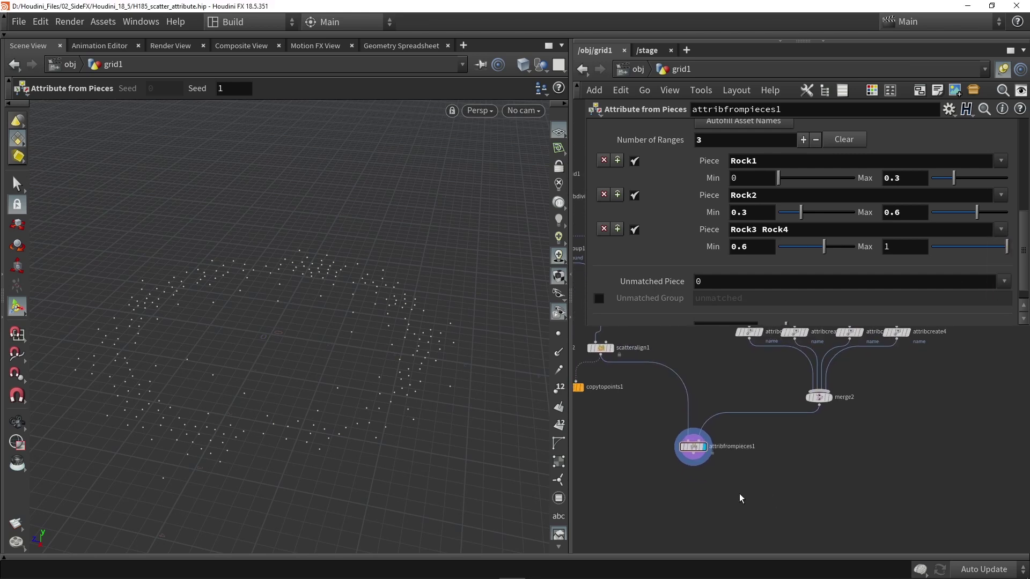
left_click(687, 447)
key("Tab")
type("copy")
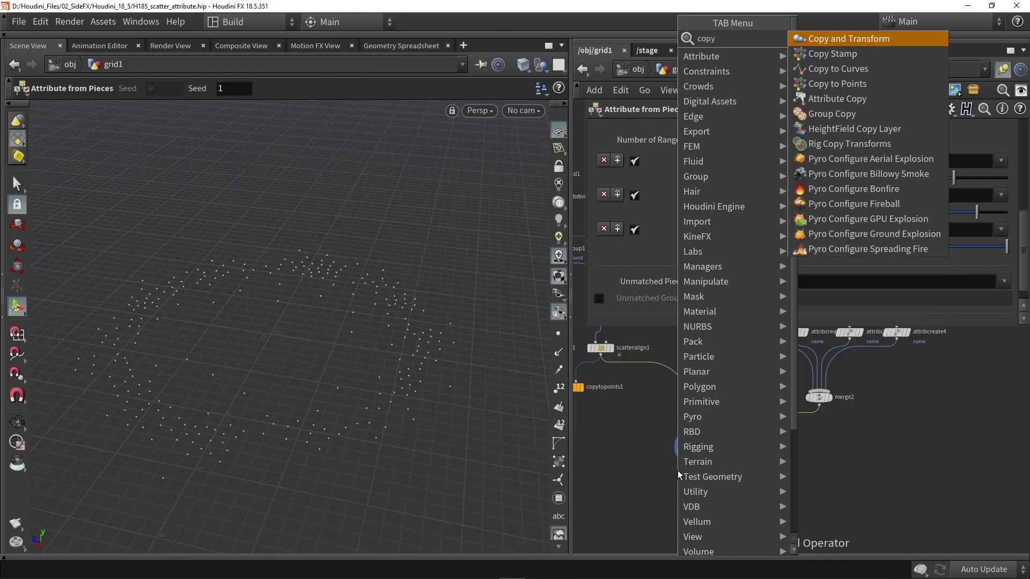
left_click(812, 84)
left_click(729, 500)
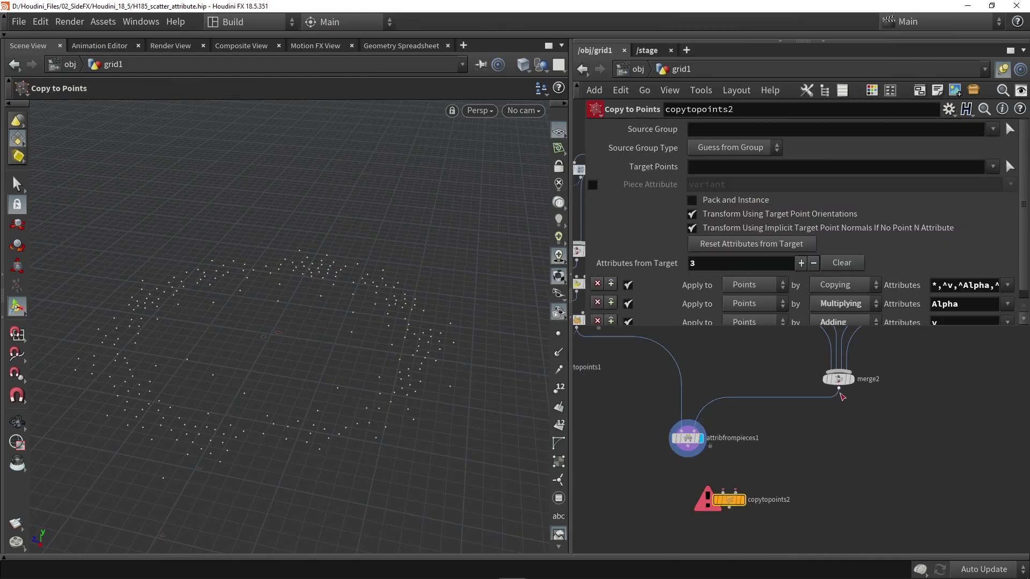
Feed merge2 and attribfrompieces1 into the first and second inputs of copytopoints2, and enable Pack and Instance.
left_click_drag(840, 394, 746, 492)
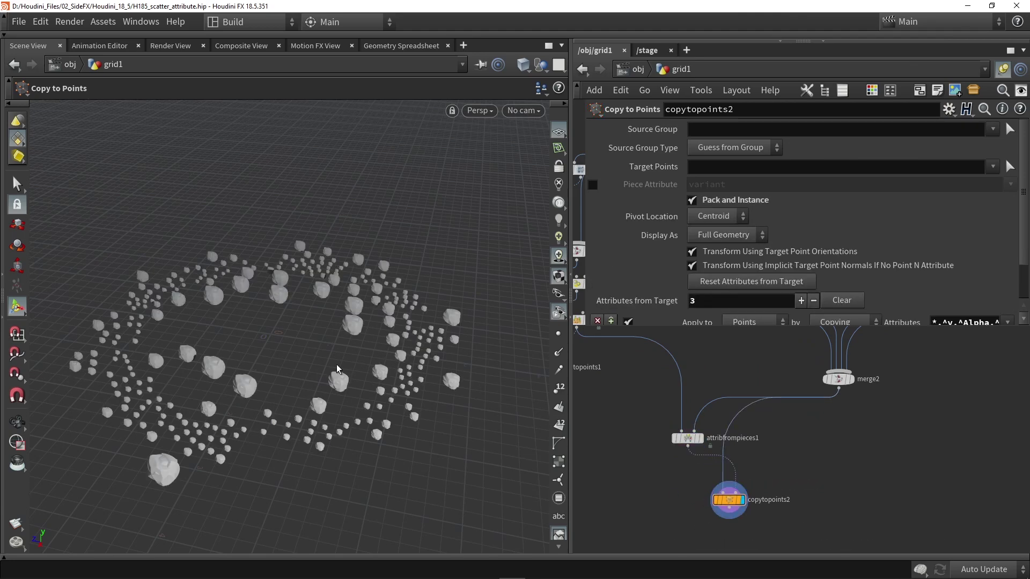
key("Escape")
scroll(265, 309, "up", 8)
scroll(266, 310, "down", 10)
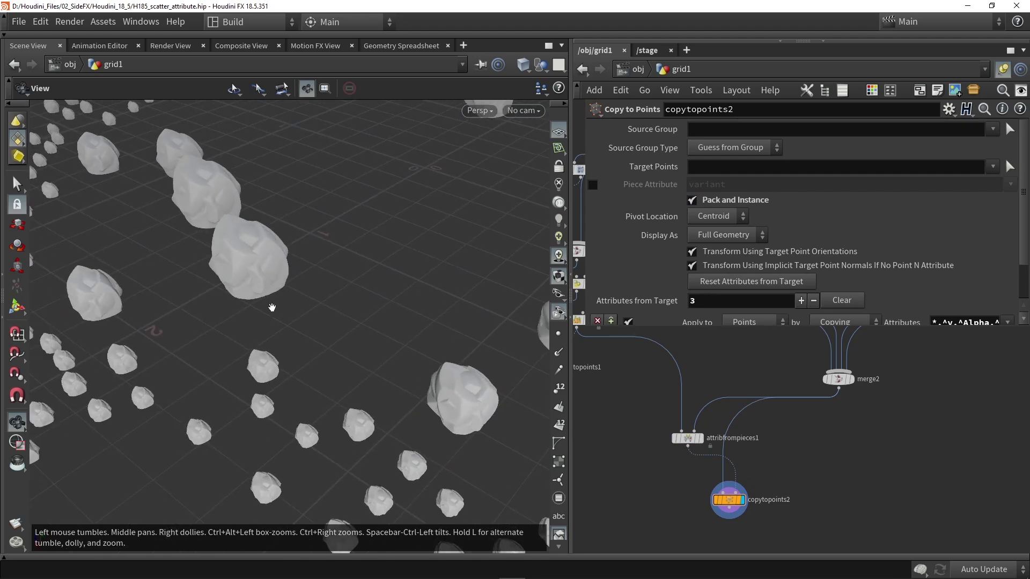
Enable the Piece Attribute on copytopoints2 and set it to name.
key("Return")
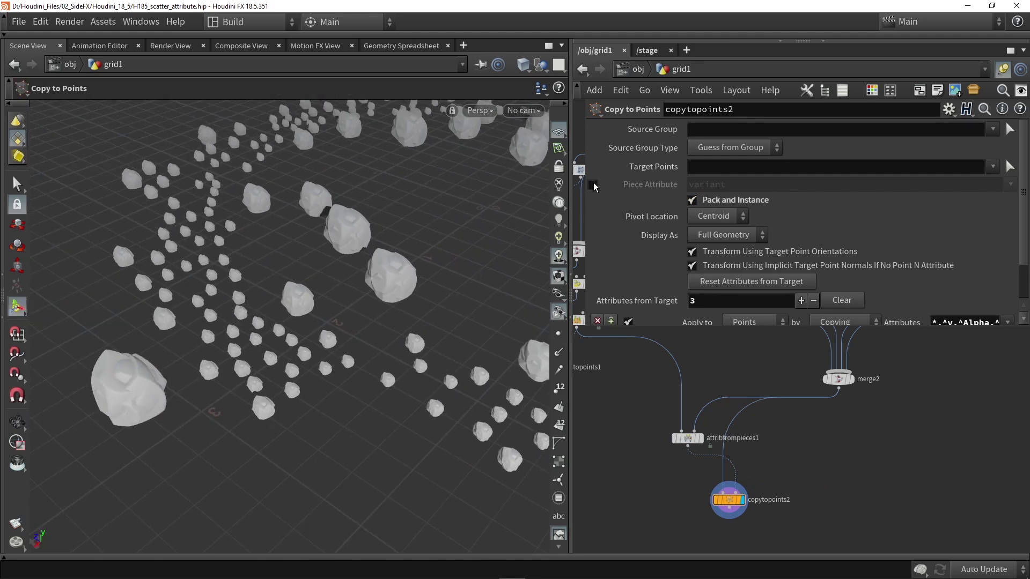
left_click(593, 185)
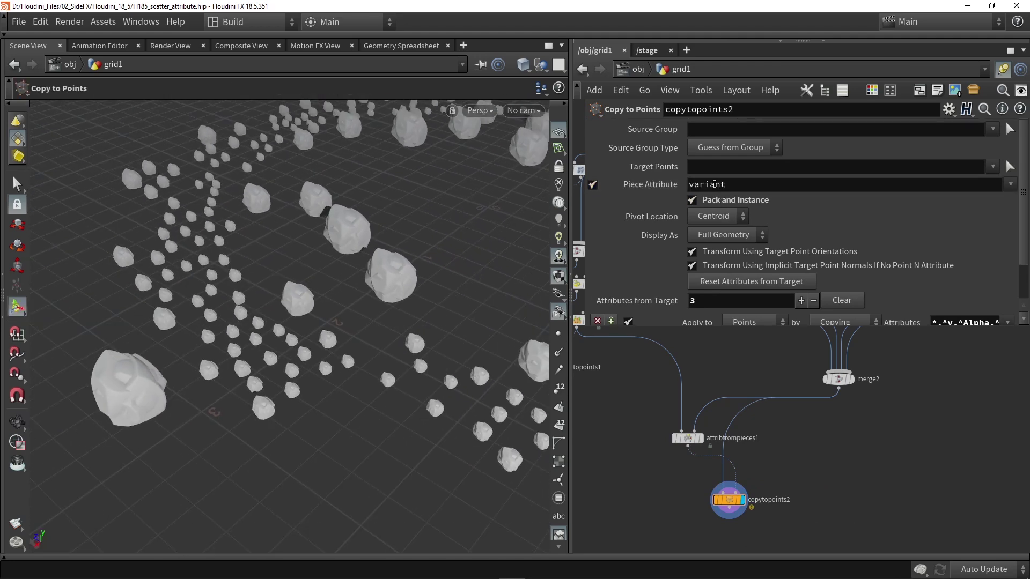
left_click_drag(703, 185, 656, 191)
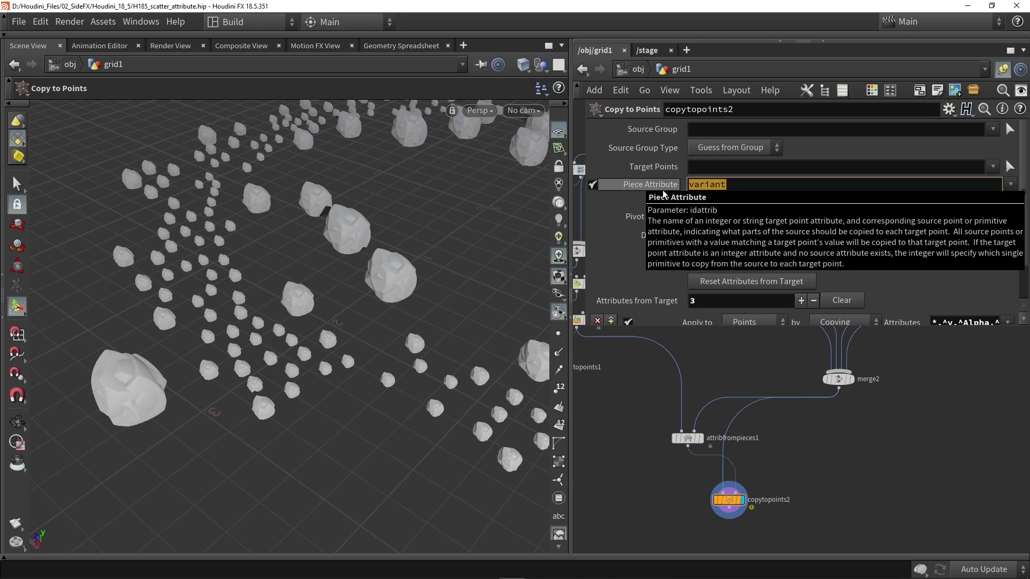
type("name")
key("Return")
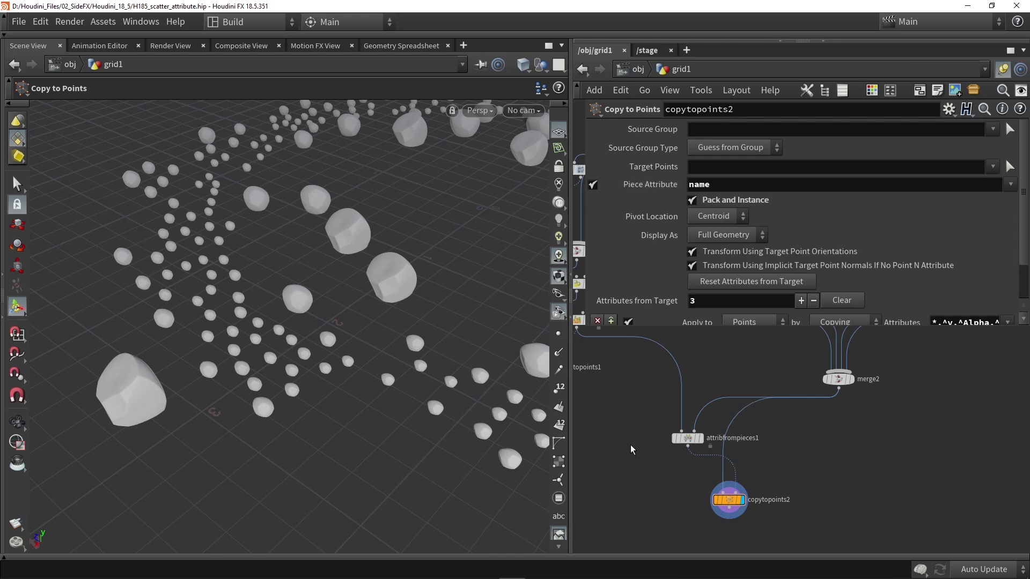
left_click_drag(294, 303, 331, 303, "alt")
Add a Color node on the wire between merge2 and copytopoints2.
key("Tab")
type("color")
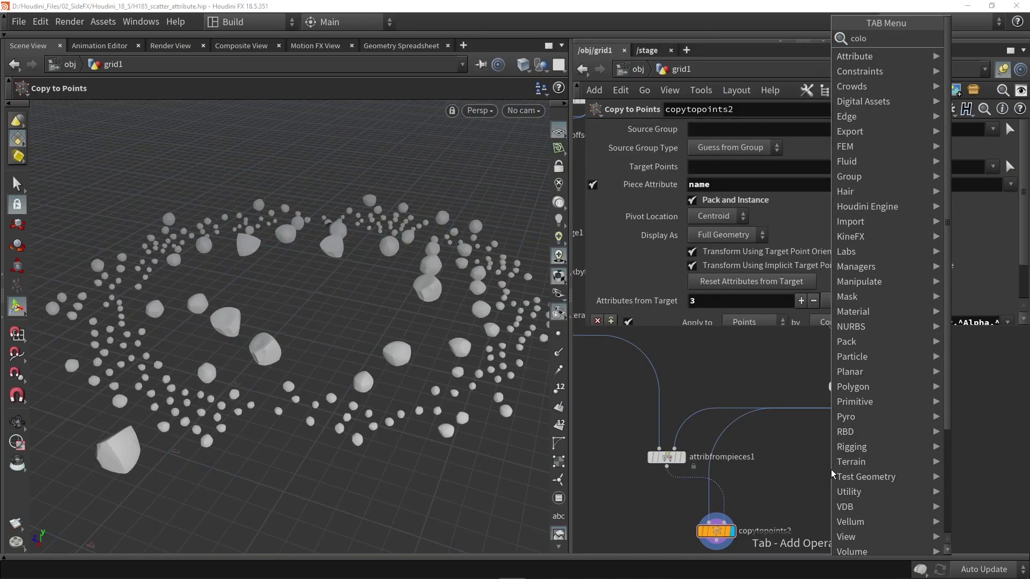
key("Return")
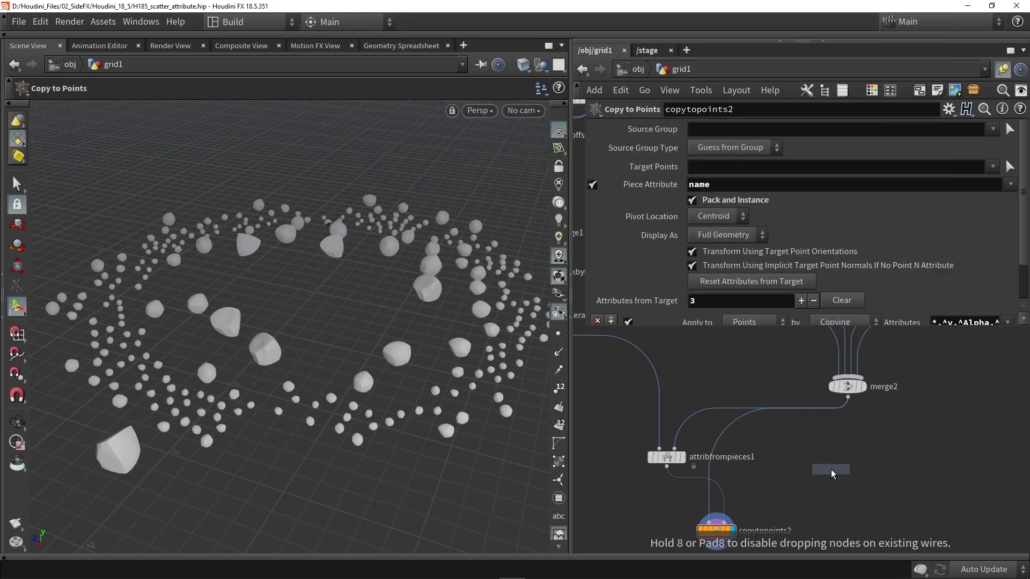
left_click(726, 433)
scroll(726, 433, "up", 3)
left_click_drag(727, 432, 842, 454)
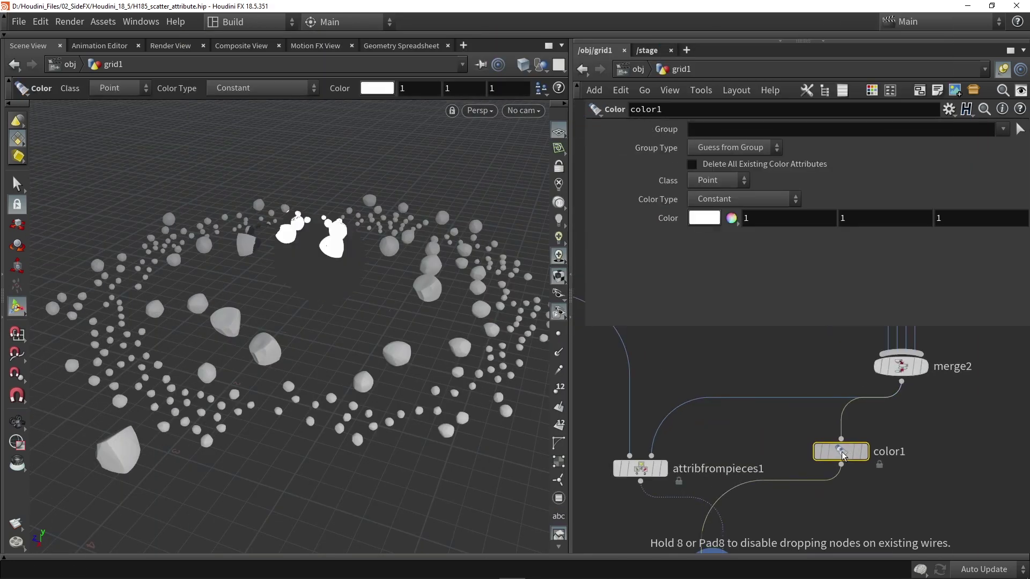
Set color1 to Random from Attribute using the name attribute, with a seed of 3.21.
left_click(740, 206)
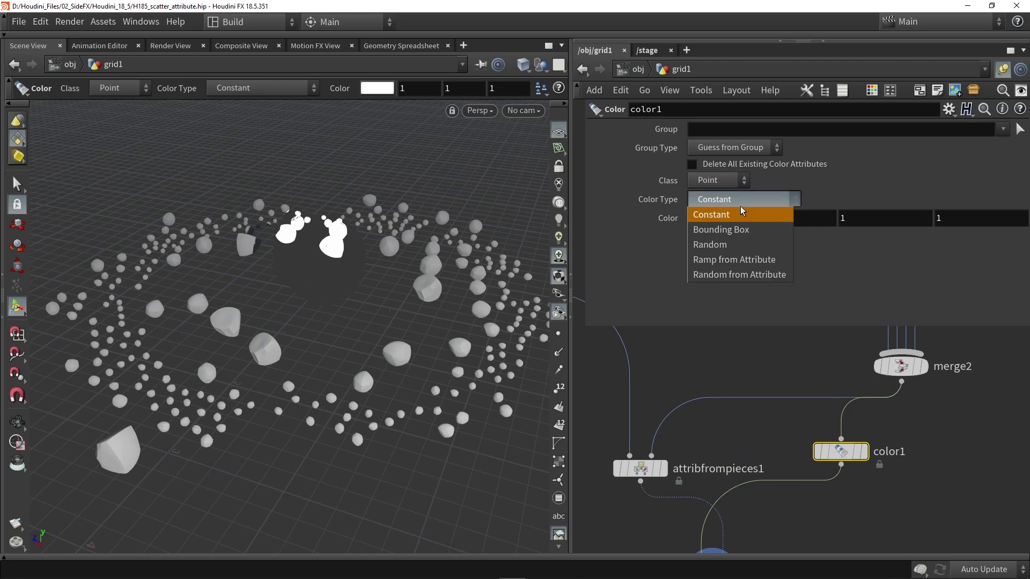
left_click(736, 275)
left_click(1020, 235)
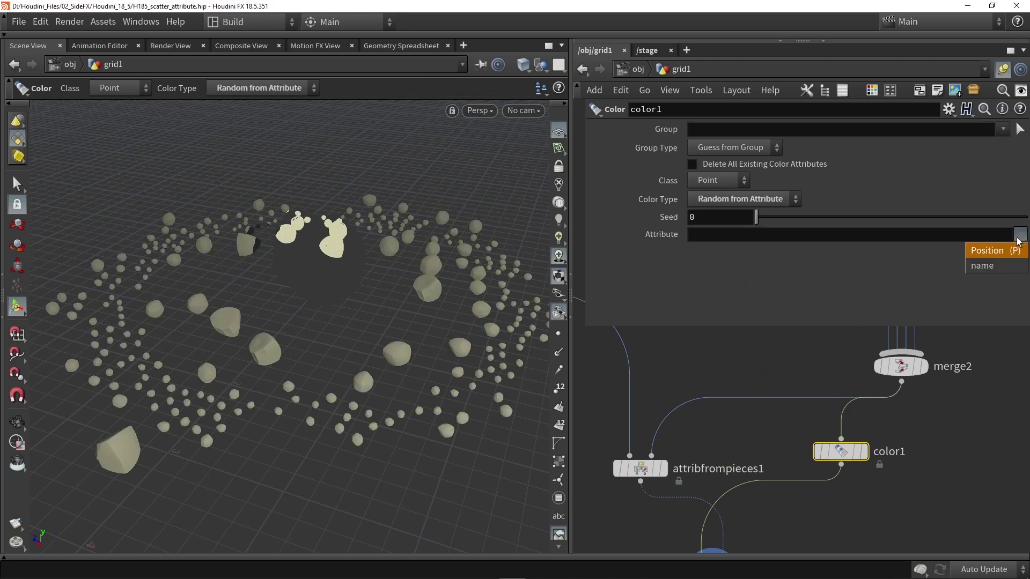
left_click(1003, 265)
left_click_drag(756, 217, 843, 217)
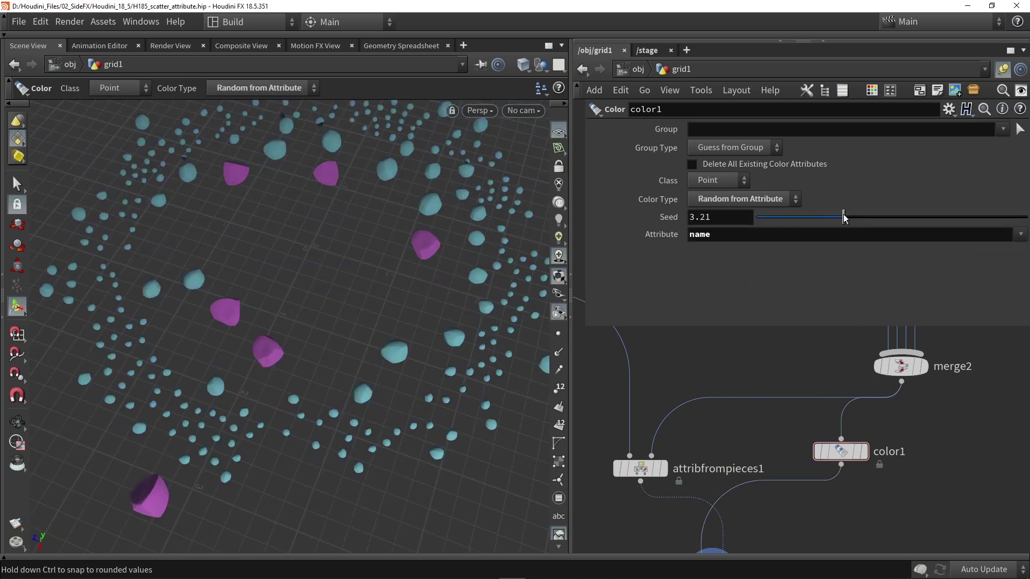
key("Escape")
mouse_move(340, 268)
left_mouse_down()
mouse_move(369, 271)
mouse_move(349, 285)
left_mouse_up()
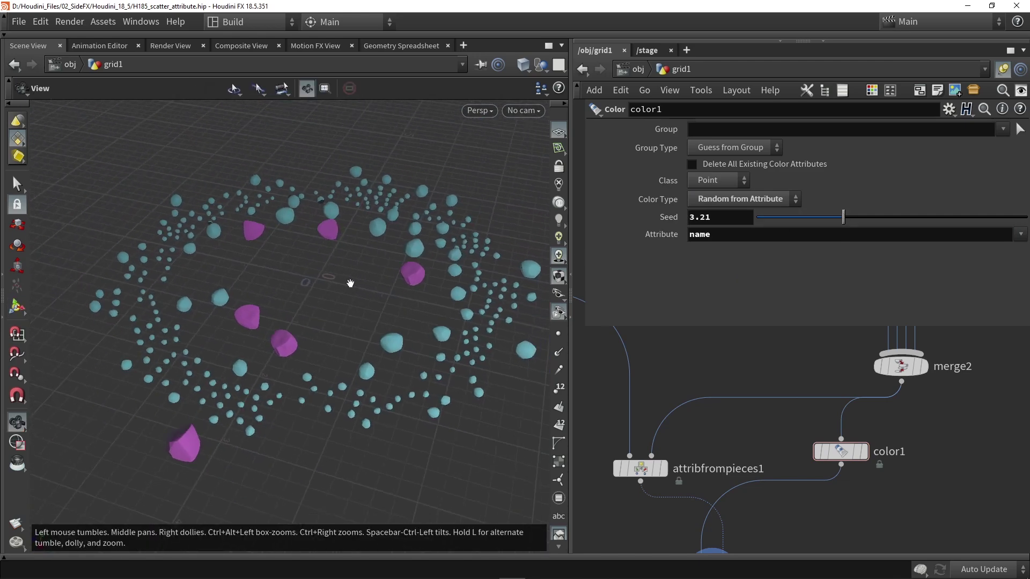
key("Return")
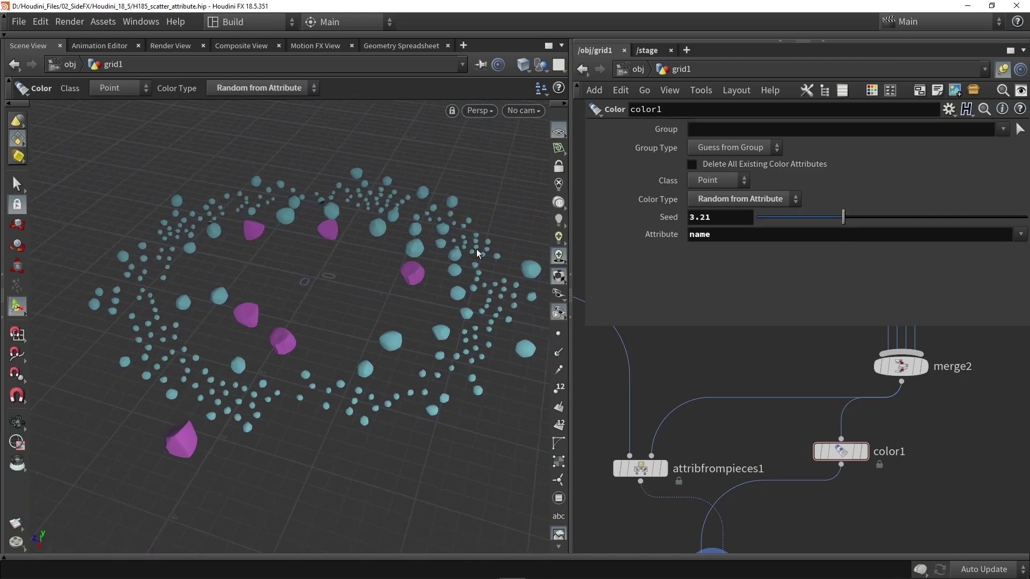
Set the maximum of the Rock1 range on attribfrompieces1 to 0.1.
left_click(640, 468)
scroll(715, 169, "up", 3)
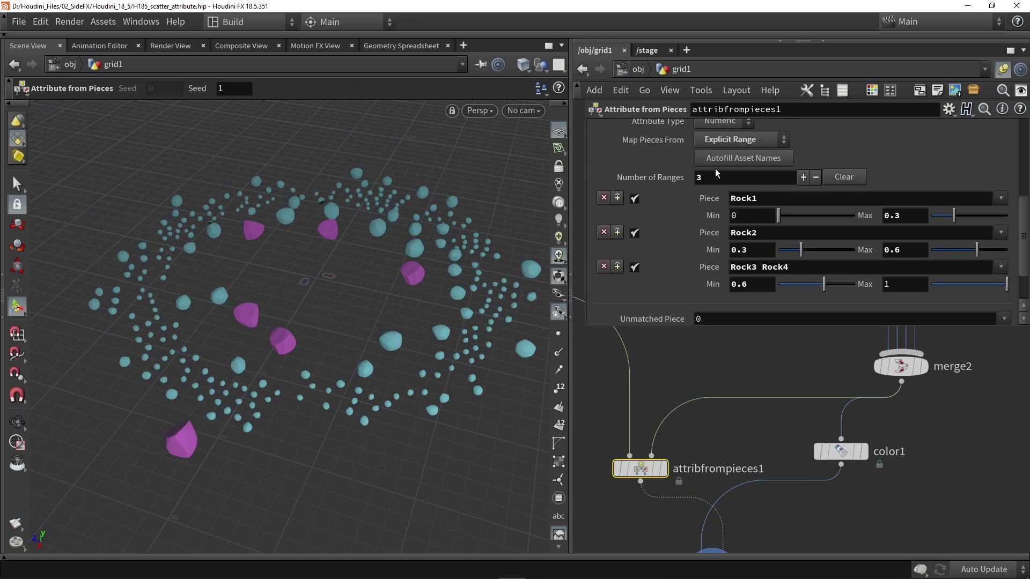
scroll(728, 201, "down", 3)
left_click(738, 215)
left_click_drag(954, 215, 940, 215)
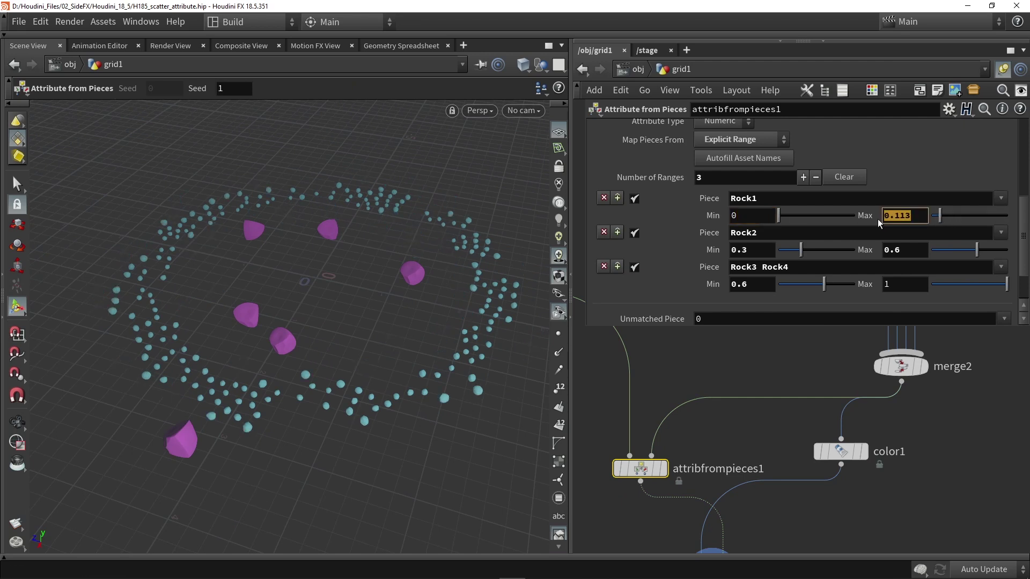
type("0.1")
key("Return")
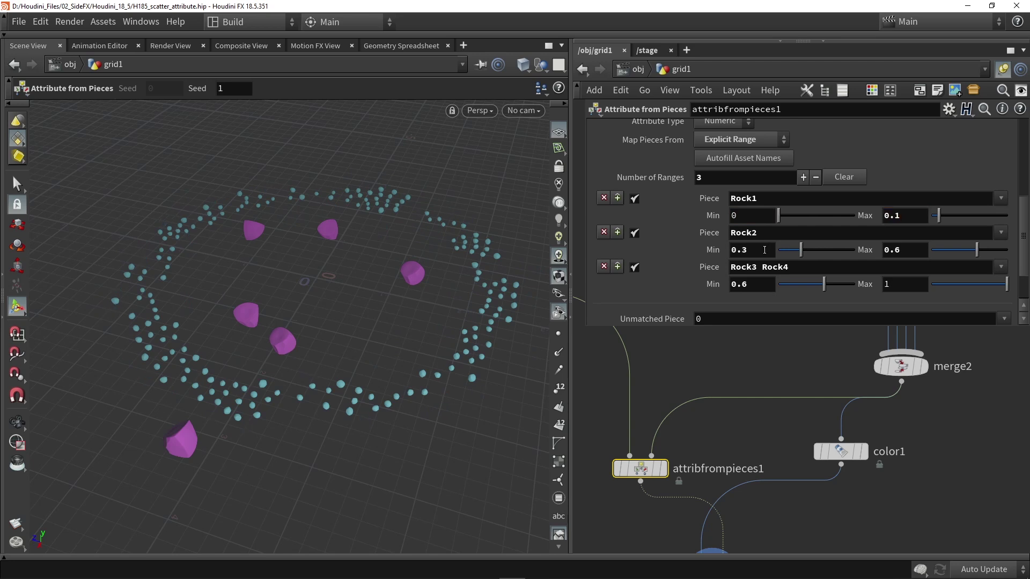
Set the Rock2 range to a minimum of 0.1 and a maximum of 0.3.
left_click_drag(766, 248, 634, 247)
type("0.1")
key("Return")
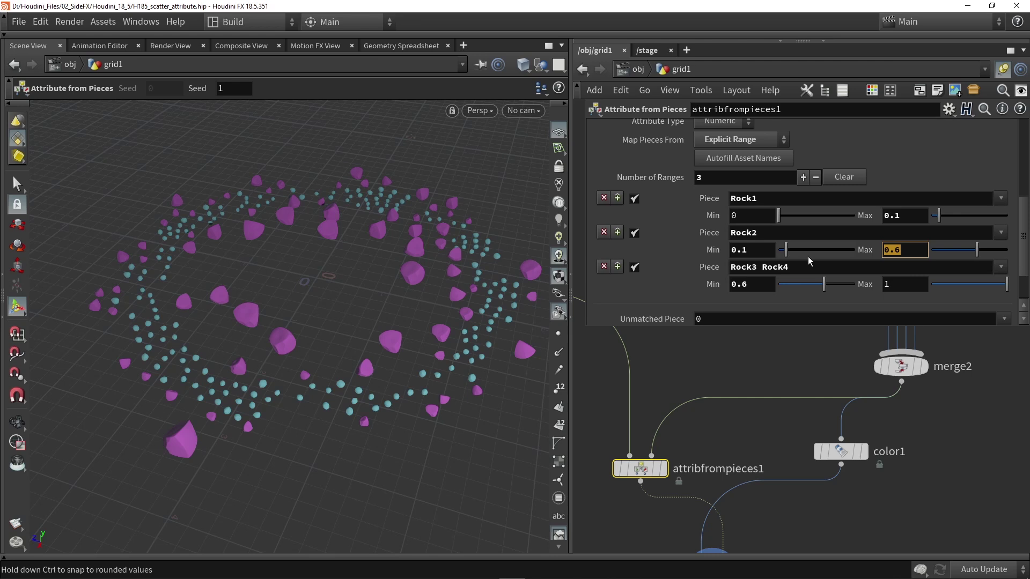
left_click_drag(976, 250, 953, 251)
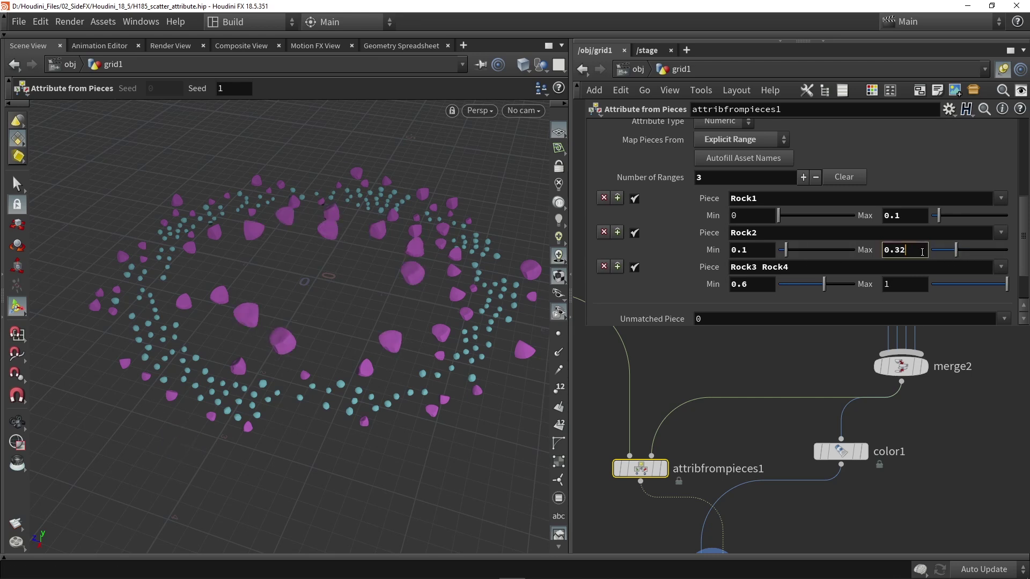
key("Return")
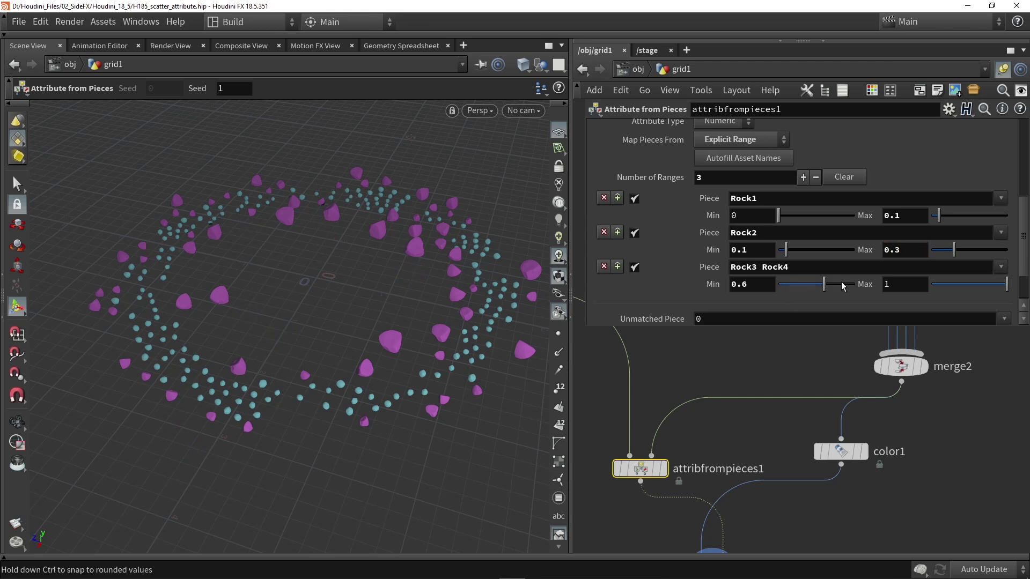
Set the minimum of the range shared by Rock3 and Rock4 to 0.3.
left_click_drag(754, 284, 670, 287)
type("0.3")
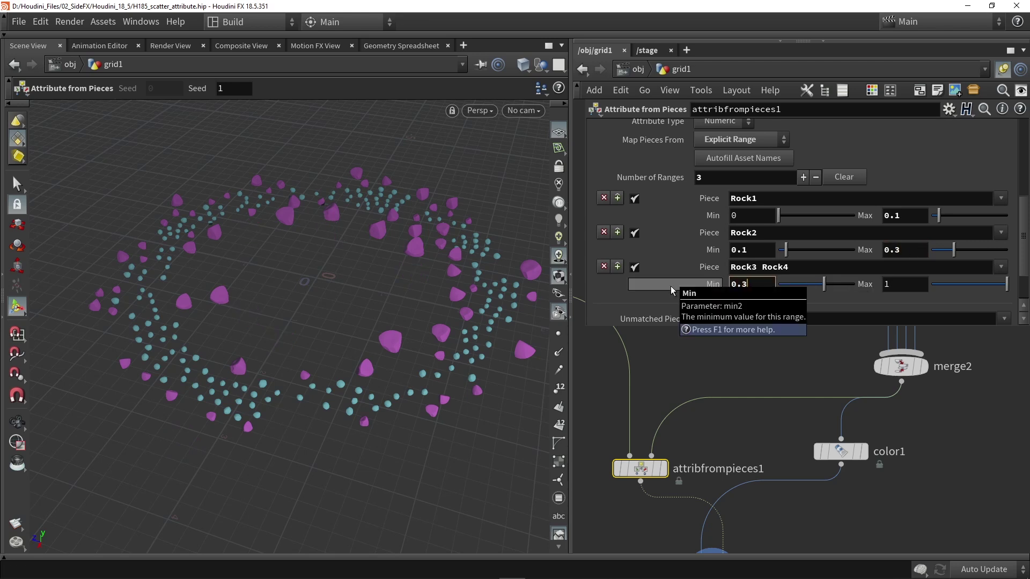
key("Return")
key("Escape")
left_click_drag(361, 353, 356, 298)
key("Return")
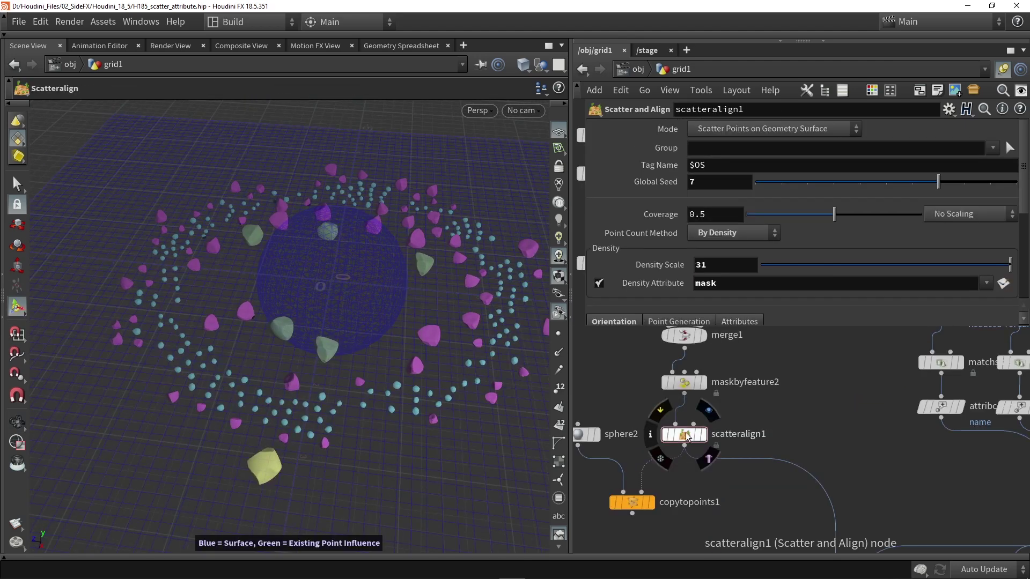
Try a lower coverage and a different density scale on scatteralign1.
left_click_drag(833, 215, 810, 215)
middle_click_drag(727, 266, 753, 222)
Insert a Transform node on the wire carrying the rocks into copytopoints2 and increase its uniform scale.
key("Tab")
type("tra")
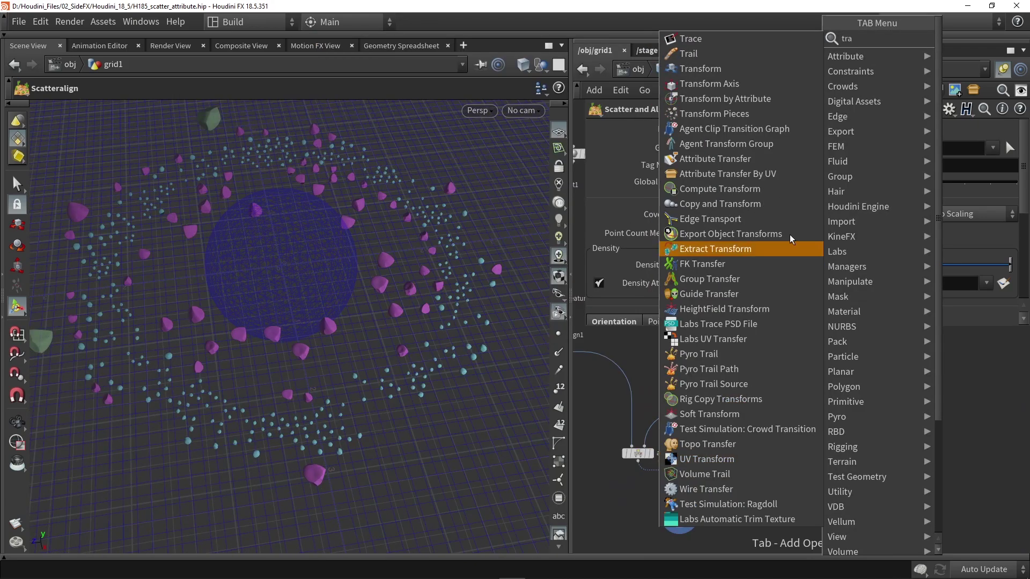
left_click(691, 75)
left_click(735, 475)
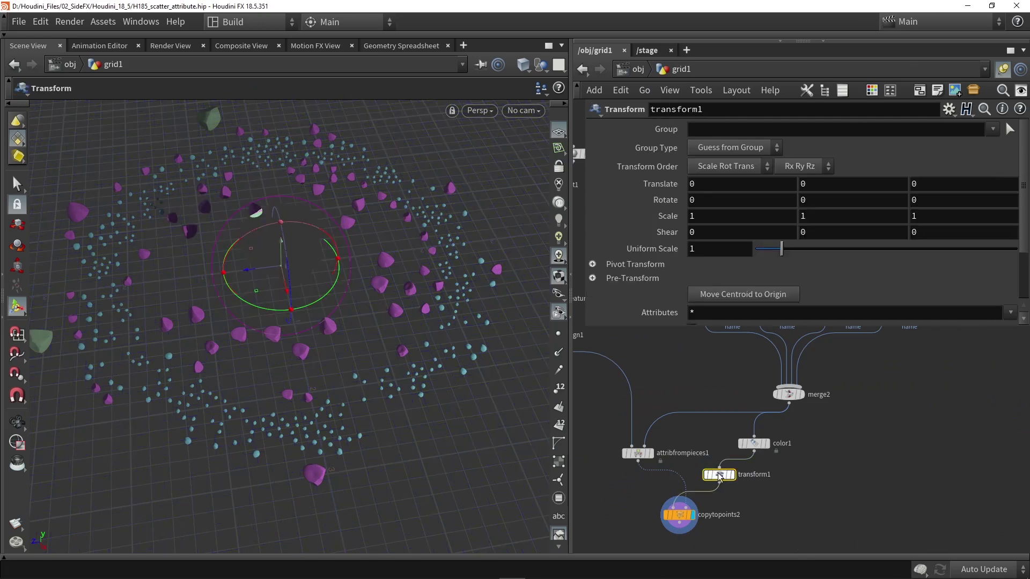
left_click_drag(737, 478, 760, 474)
left_click_drag(781, 248, 816, 246)
left_click_drag(395, 343, 515, 337, "alt")
Remove color1 from the chain between merge2 and transform1.
scroll(739, 452, "up", 3)
left_click(739, 440)
left_click_drag(419, 343, 456, 299, "alt")
Add a new Merge node and place it below copytopoints2.
middle_click_drag(675, 399, 733, 411)
scroll(755, 418, "down", 4)
middle_click_drag(674, 470, 672, 494)
key("Tab")
type("merge")
key("Return")
left_click(673, 493)
Feed merge1 and copytopoints2 into merge3 to combine the ground and sphere with the scattered rocks.
middle_click_drag(704, 386, 711, 441)
scroll(681, 396, "up", 2)
scroll(679, 386, "down", 2)
left_click_drag(662, 375, 675, 474)
scroll(729, 501, "up", 2)
left_click_drag(743, 487, 685, 533)
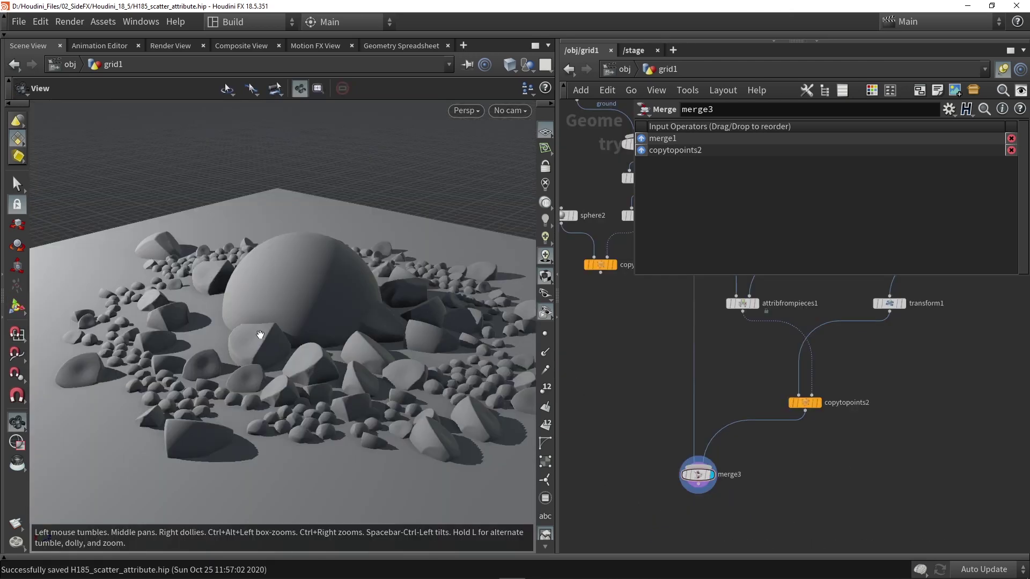
Increase the coverage of scatteralign1 to 0.63.
left_click_drag(260, 334, 348, 375)
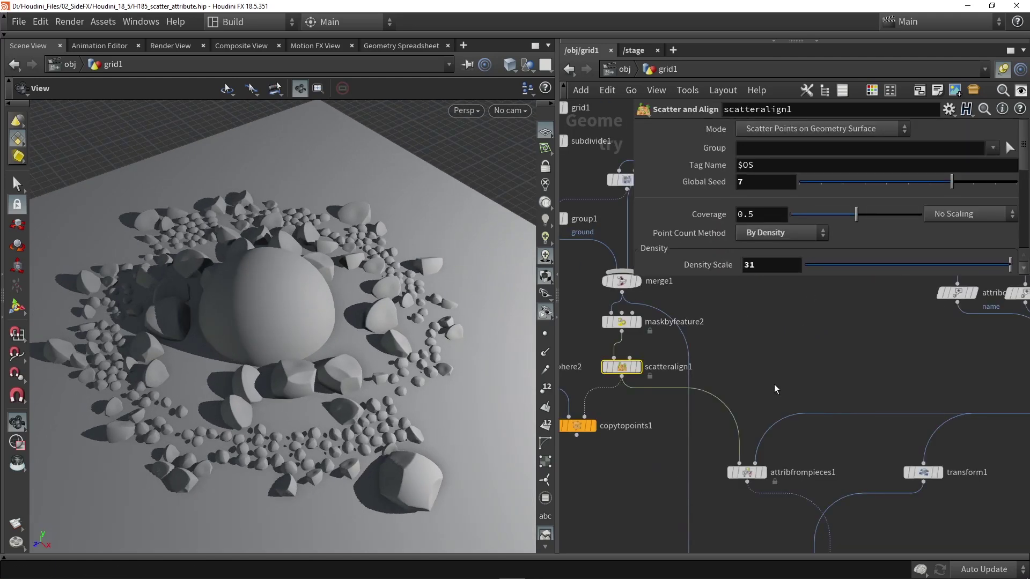
left_click_drag(856, 214, 879, 224)
middle_click_drag(742, 348, 737, 381)
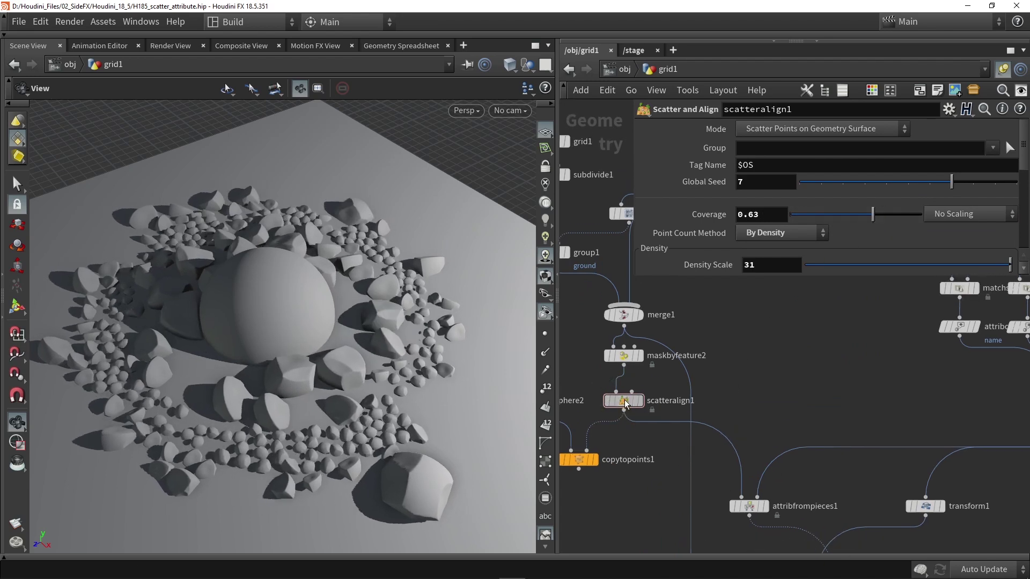
left_click(812, 130)
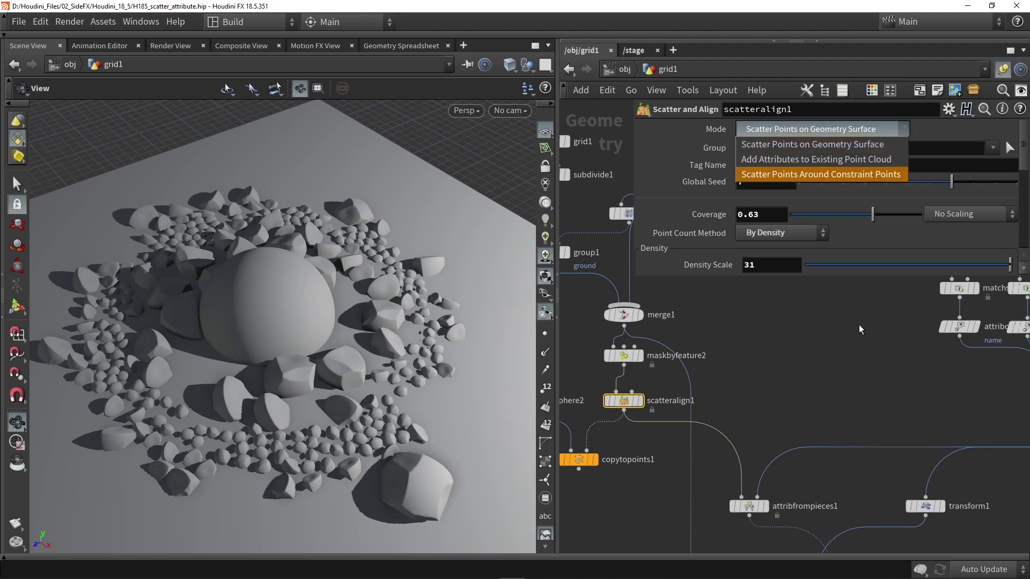
left_click(853, 369)
Duplicate scatteralign1 beside the original, fed by maskbyfeature2, and give the displayed copy a coverage of 0.128 and a density scale of 1.62.
scroll(628, 422, "up", 3)
left_click_drag(625, 395, 805, 374)
left_click(809, 374)
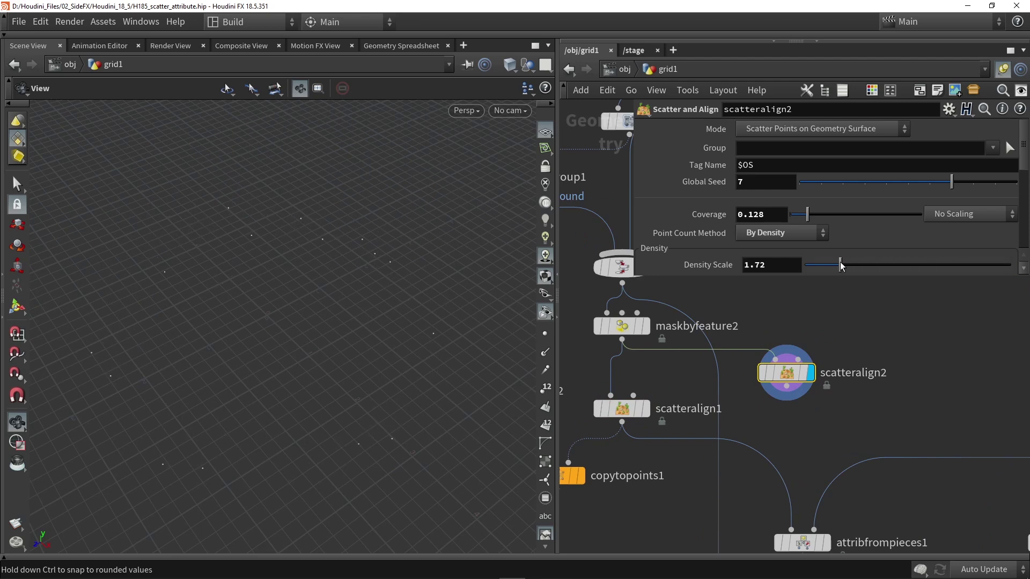
left_click_drag(840, 265, 837, 265)
Connect scatteralign2 to the second input of scatteralign1 and switch scatteralign1's mode to Scatter Points Around Constraint Points.
left_click_drag(786, 386, 633, 395)
left_click(646, 408)
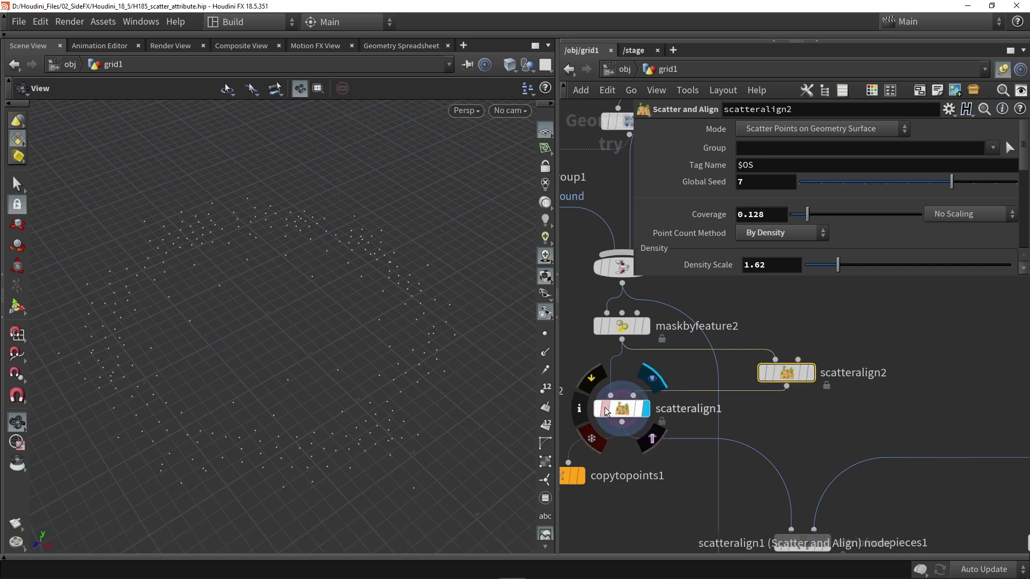
left_click(606, 412)
left_click(793, 129)
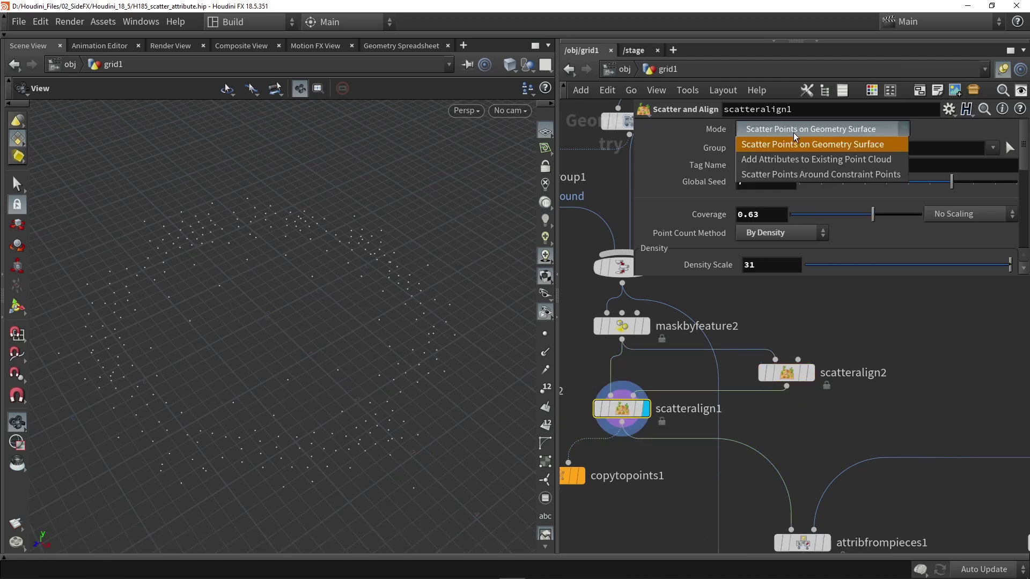
left_click(794, 175)
left_click_drag(421, 290, 413, 352)
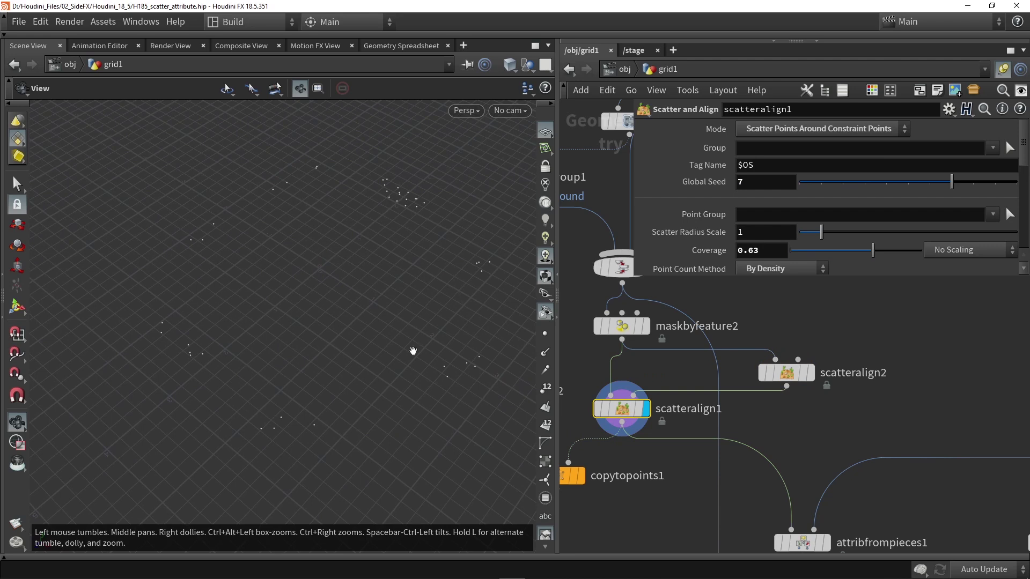
Compare the points of scatteralign2 and scatteralign1, and set scatteralign1's Scatter Radius Scale to 2.27.
left_click(813, 374)
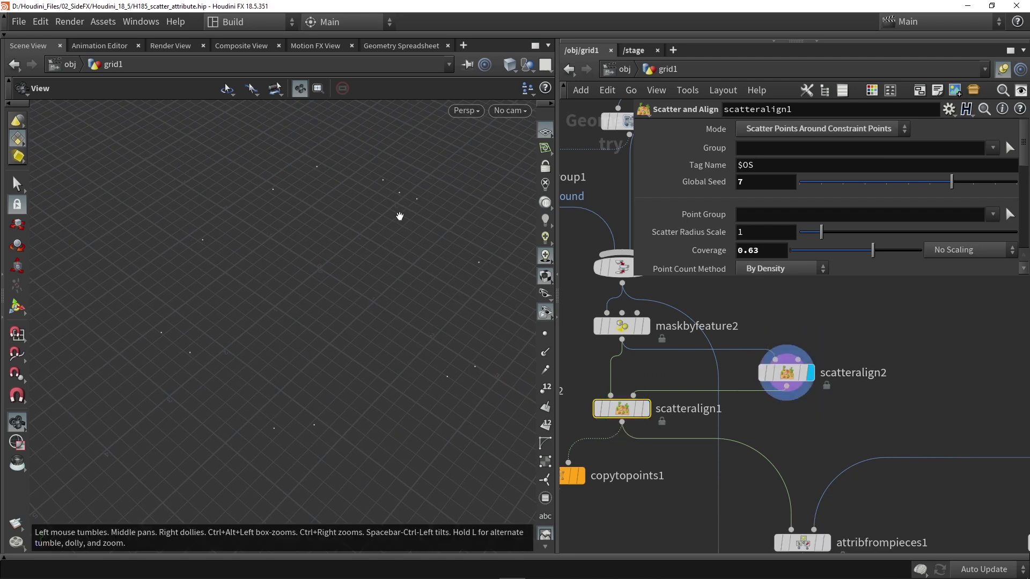
left_click(645, 408)
scroll(801, 226, "down", 2)
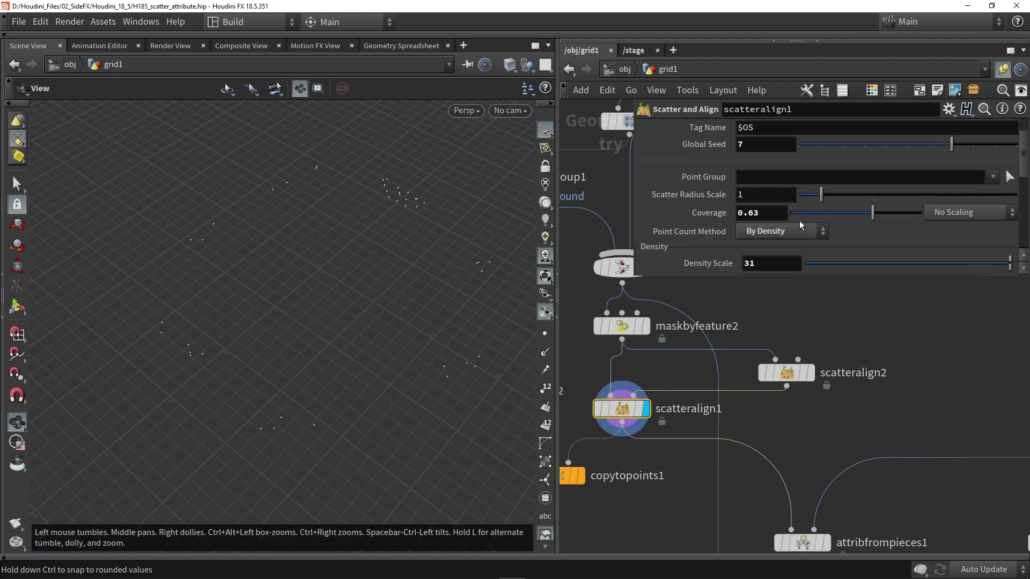
scroll(878, 243, "down", 1)
left_click_drag(821, 176, 861, 178)
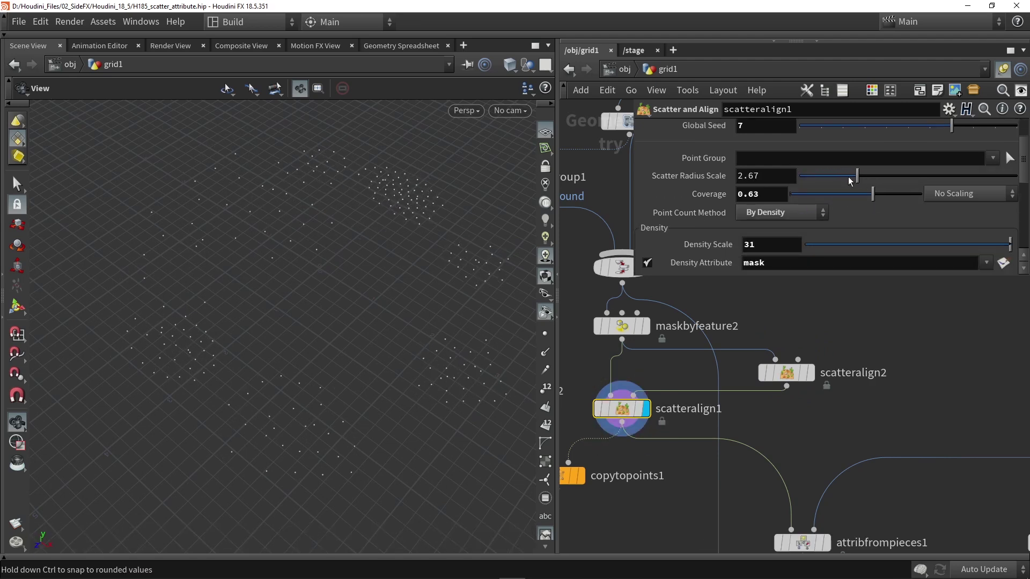
Display merge3 to view the clustered rocks together with the ground and sphere.
key("h")
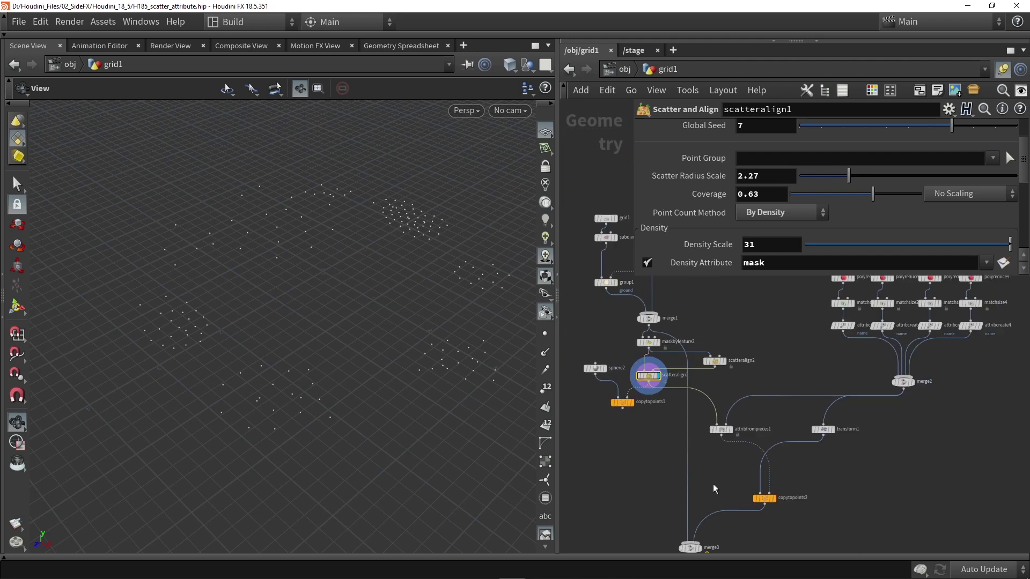
scroll(674, 485, "up", 3)
left_click(679, 465)
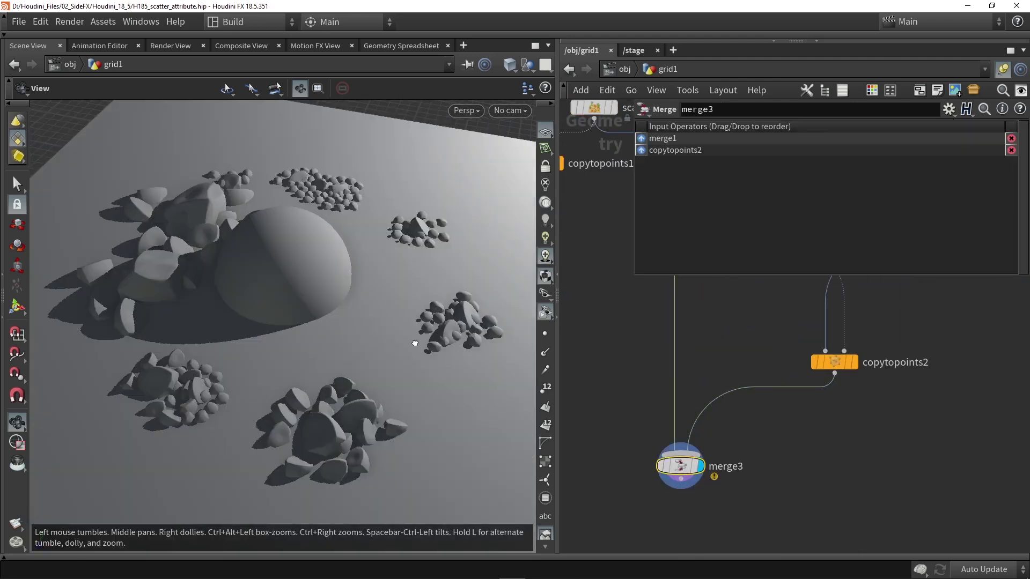
Increase scatteralign2's density scale and set its global seed to 4.
left_click_drag(419, 344, 212, 291)
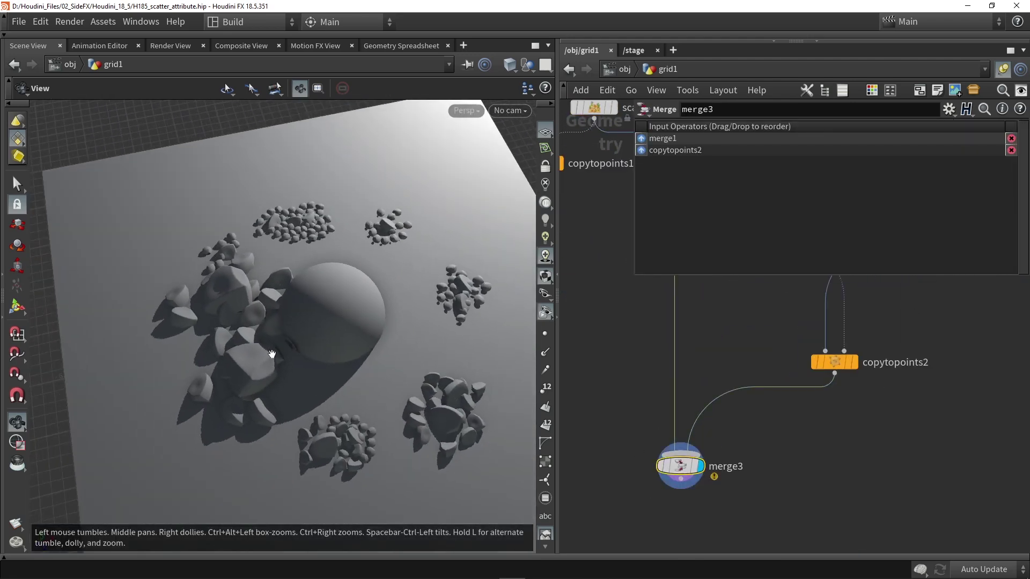
left_click_drag(291, 251, 370, 317)
middle_click_drag(619, 339, 625, 361)
scroll(626, 361, "down", 6)
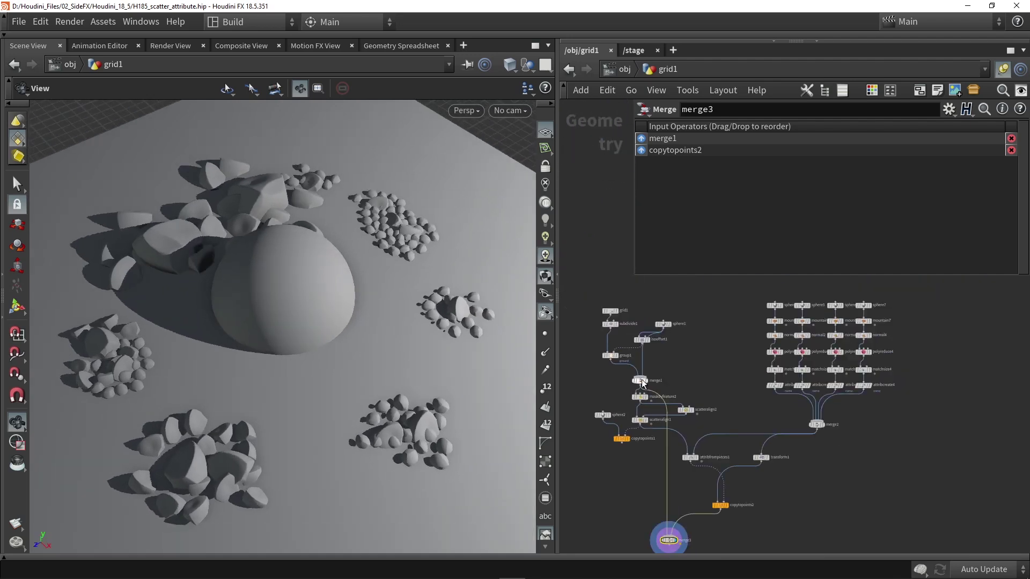
scroll(670, 408, "up", 2)
scroll(683, 424, "up", 2)
left_click(703, 425)
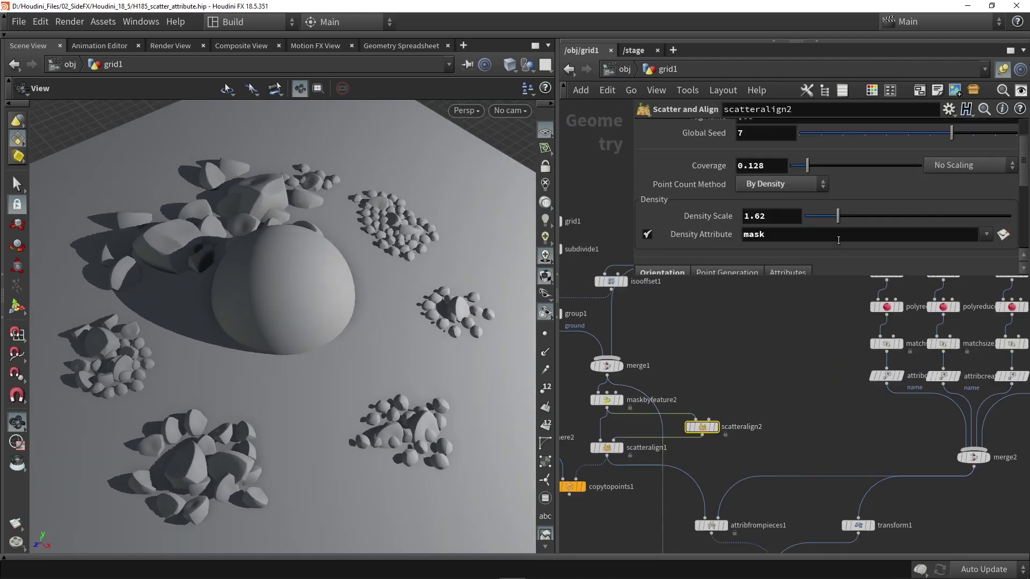
left_click_drag(839, 217, 861, 216)
scroll(873, 198, "up", 2)
scroll(874, 197, "up", 1)
left_click_drag(926, 182, 886, 184)
scroll(870, 190, "down", 2)
Switch scatteralign2's point count method to By Size with min radius 0.08, max radius 0.76 and uniform scale 0.73.
left_click(786, 174)
left_click(775, 192)
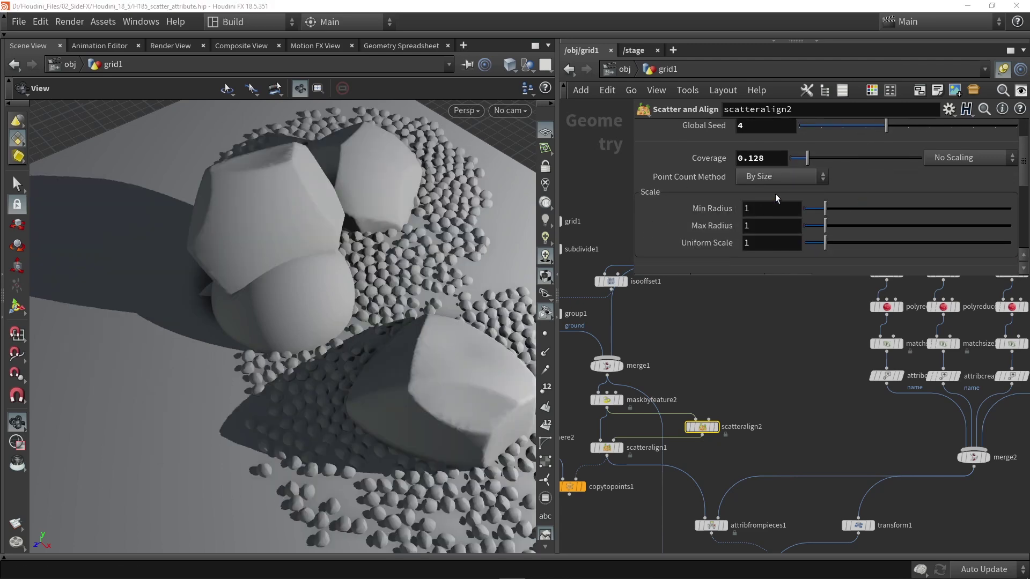
mouse_move(825, 211)
left_mouse_down()
mouse_move(808, 211)
mouse_move(820, 225)
left_mouse_up()
left_click_drag(300, 290, 289, 268)
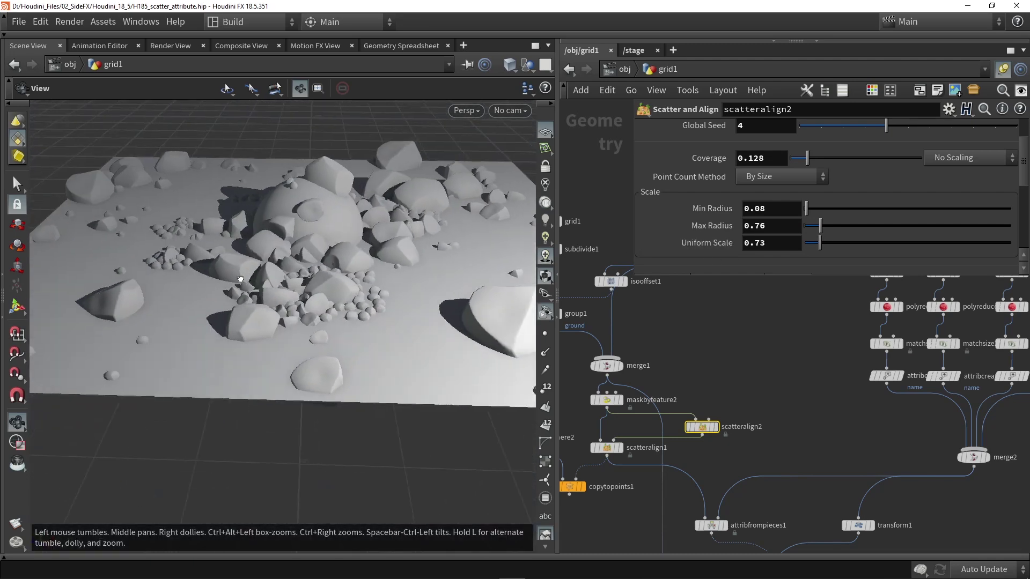
left_click_drag(328, 277, 313, 278)
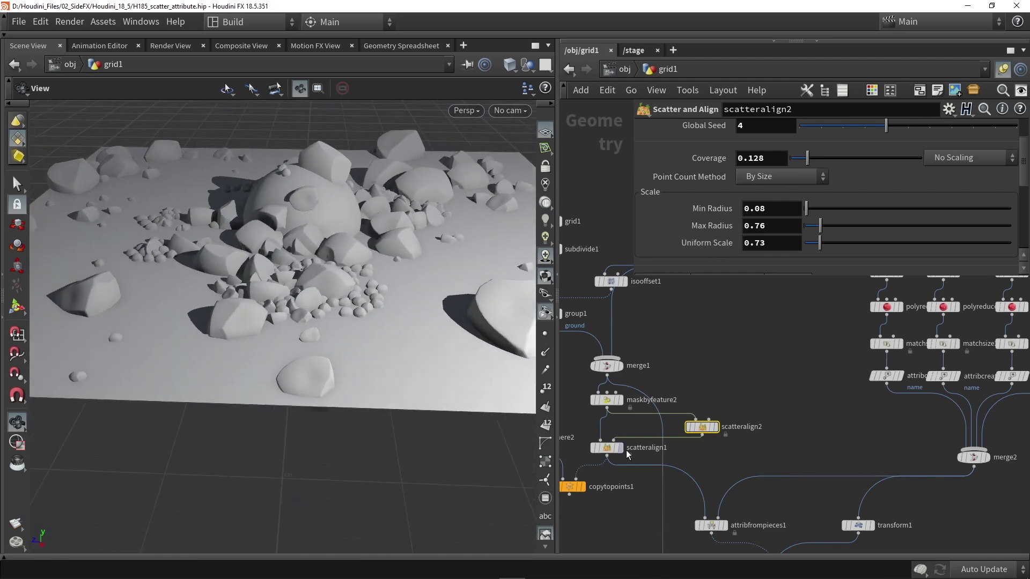
Disconnect scatteralign2 from scatteralign1 and return scatteralign1's mode to Scatter Points on Geometry Surface.
scroll(617, 429, "up", 2)
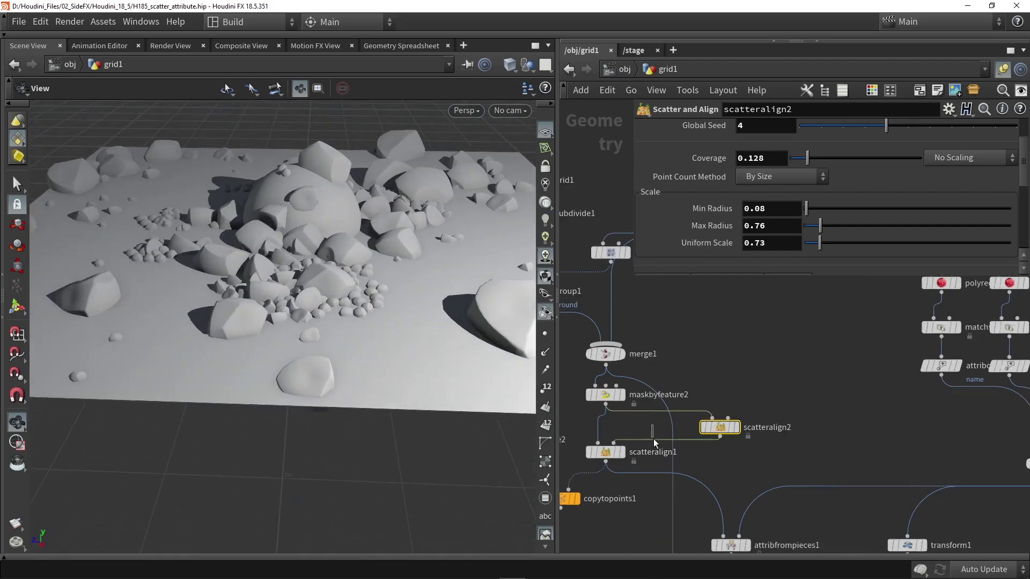
left_click(615, 452)
left_click(614, 452)
scroll(777, 204, "up", 3)
left_click(783, 131)
left_click(774, 149)
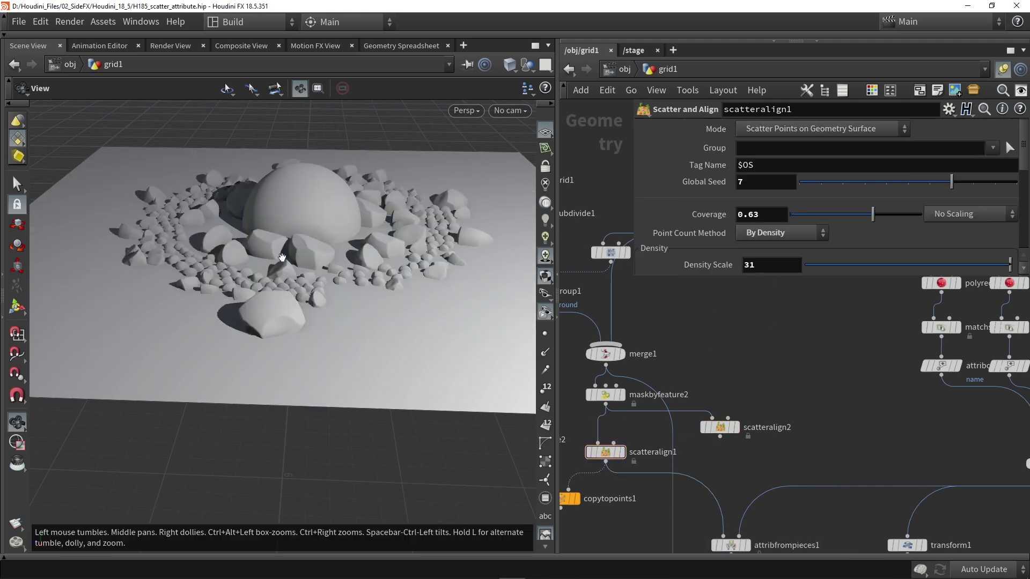
left_click_drag(282, 258, 316, 322)
middle_click_drag(274, 215, 367, 342)
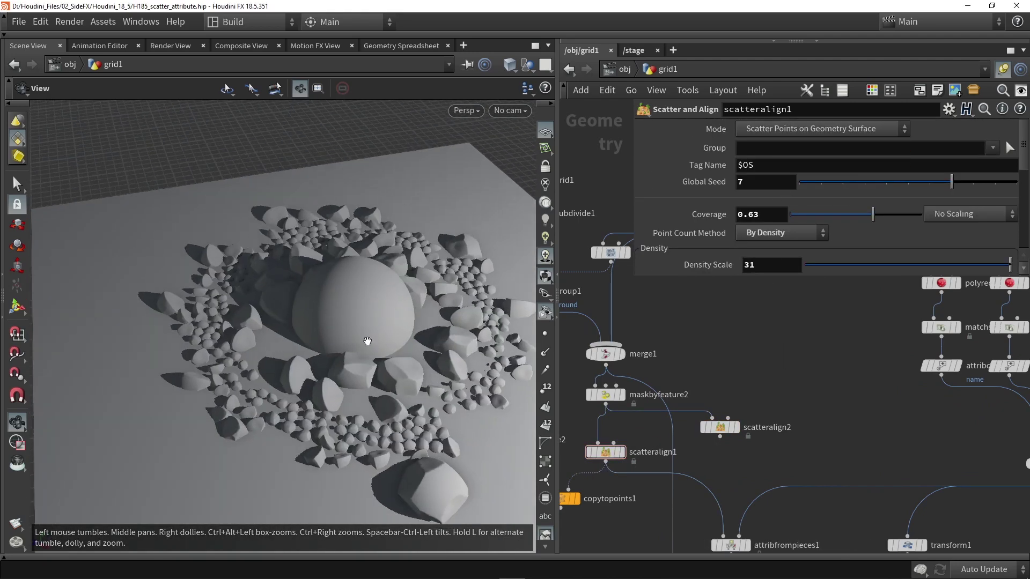
Display maskbyfeature2 with its handle, disable ambient occlusion, and enable the directional mask and cast shadows.
left_click(604, 396)
left_click(619, 394)
left_click(17, 306)
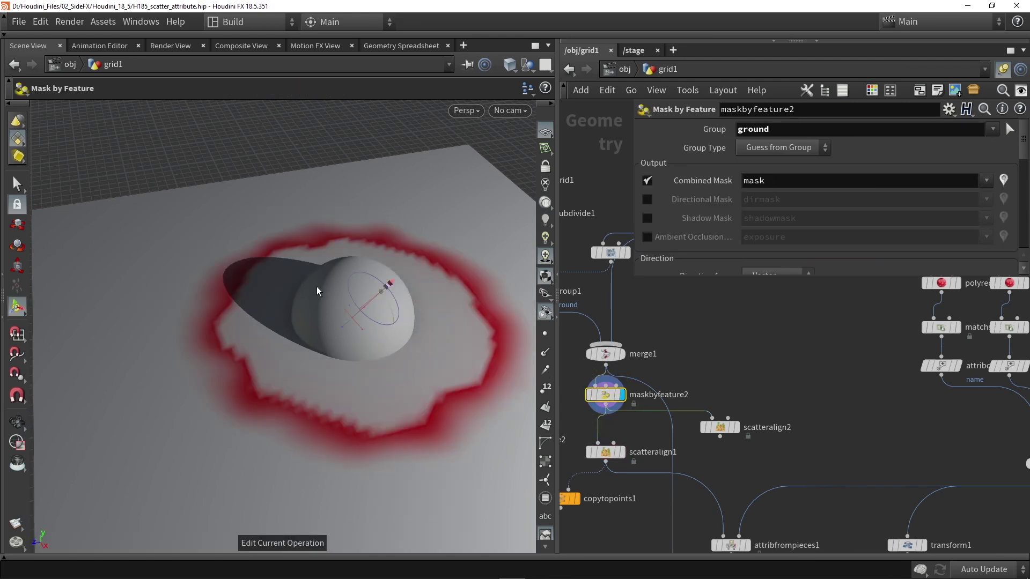
scroll(749, 194, "down", 11)
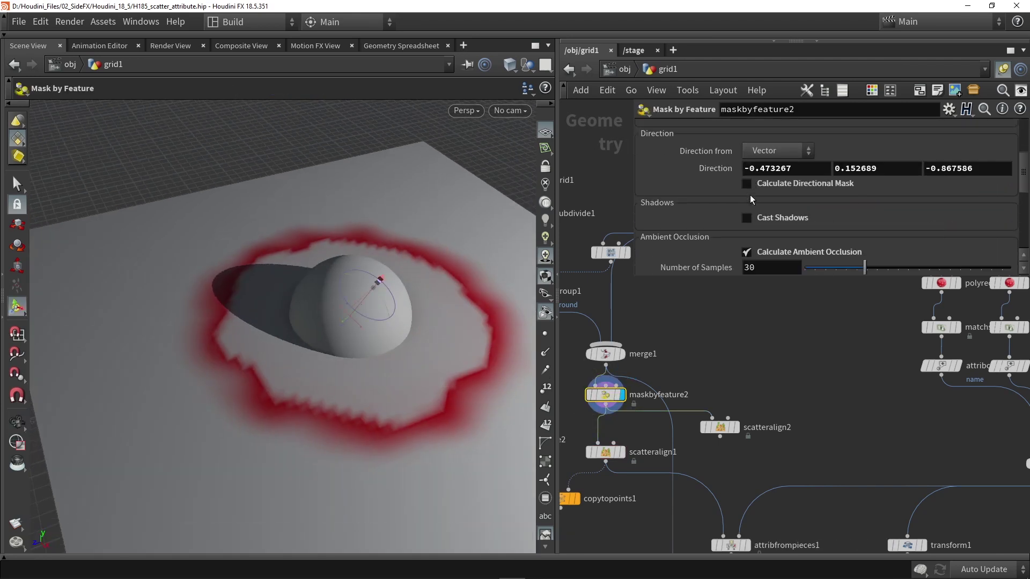
left_click(746, 180)
scroll(761, 194, "up", 4)
left_click(765, 183)
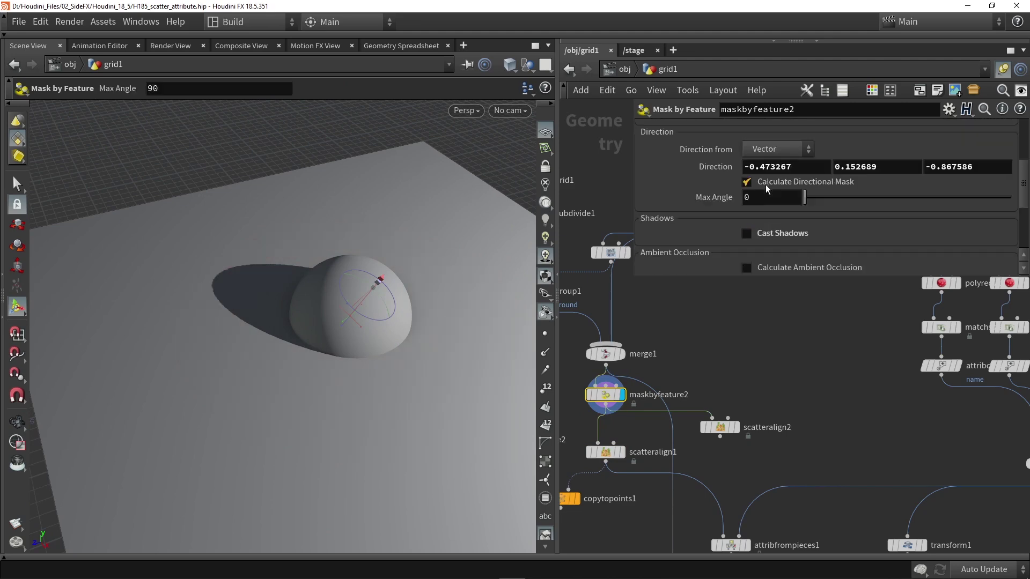
left_click(773, 233)
Rotate maskbyfeature2's direction handle beside the sphere to about -0.59, 0.26, -0.76.
left_click_drag(318, 270, 182, 283)
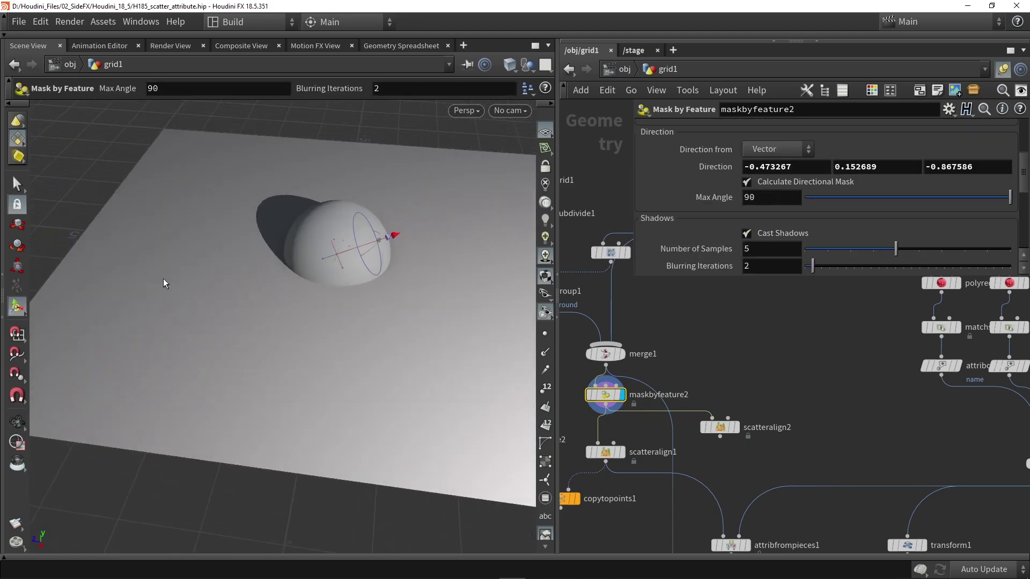
left_click_drag(381, 262, 346, 179, "alt")
scroll(401, 243, "up", 2)
left_click_drag(383, 231, 349, 237, "alt")
left_click_drag(397, 213, 405, 209)
scroll(767, 212, "down", 5)
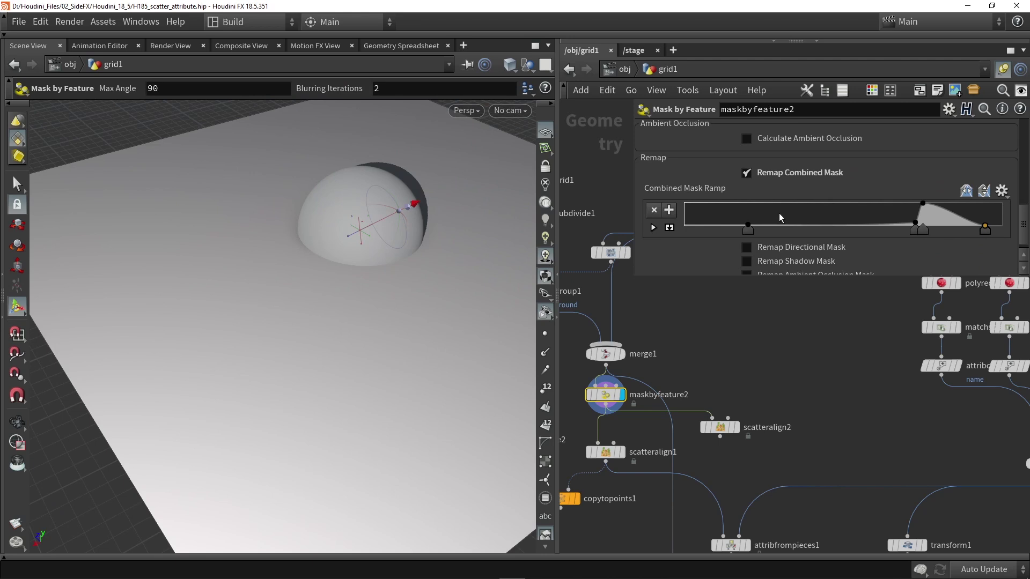
Reset the combined mask ramp to its default, pull its end point inward, and disable the directional mask.
middle_click(672, 184, "ctrl")
mouse_move(424, 235)
left_mouse_down("alt")
mouse_move(329, 291)
mouse_move(295, 272)
left_mouse_up("alt")
key("Return")
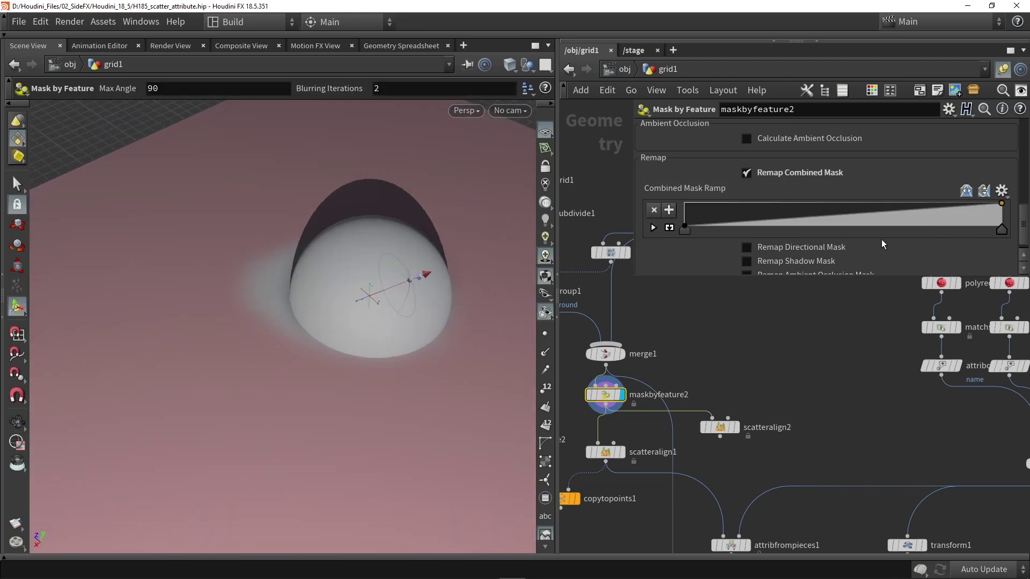
mouse_move(1000, 230)
left_mouse_down()
mouse_move(741, 230)
mouse_move(949, 230)
left_mouse_up()
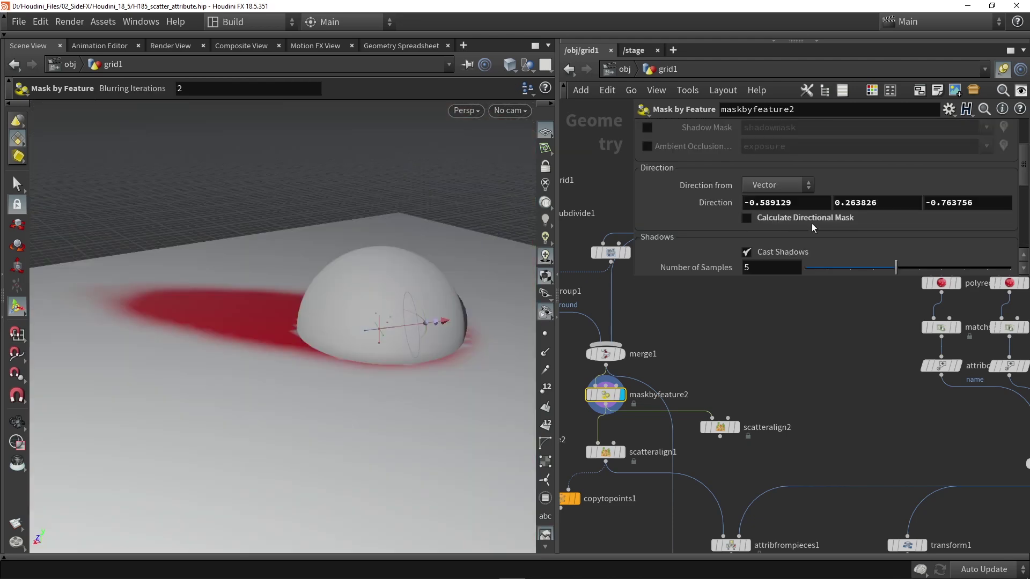
left_click_drag(266, 269, 368, 290, "alt")
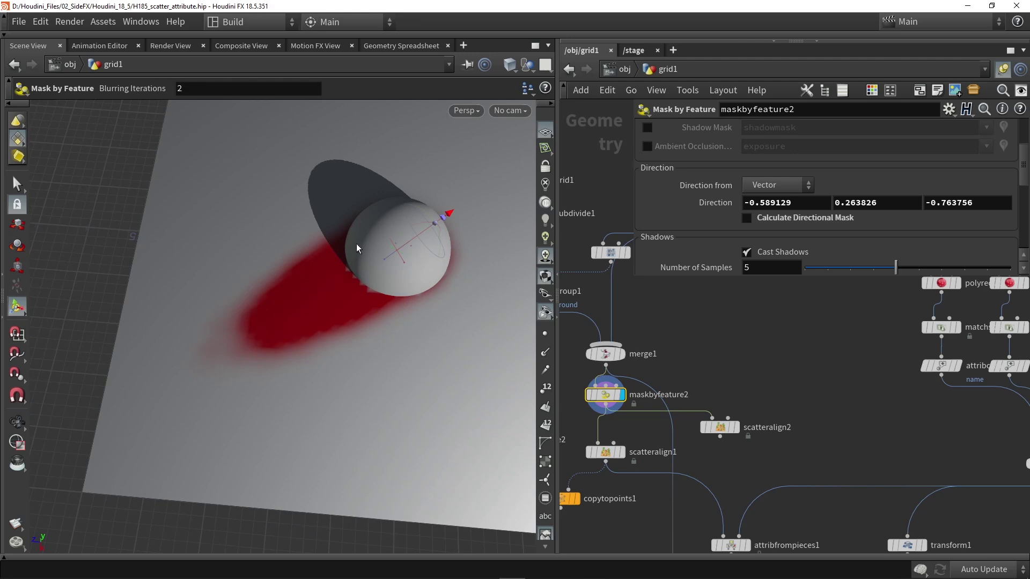
Display merge3 to view the rocks scattered in the sphere's shadow mask.
scroll(763, 224, "down", 4)
scroll(719, 321, "down", 3)
scroll(682, 477, "up", 3)
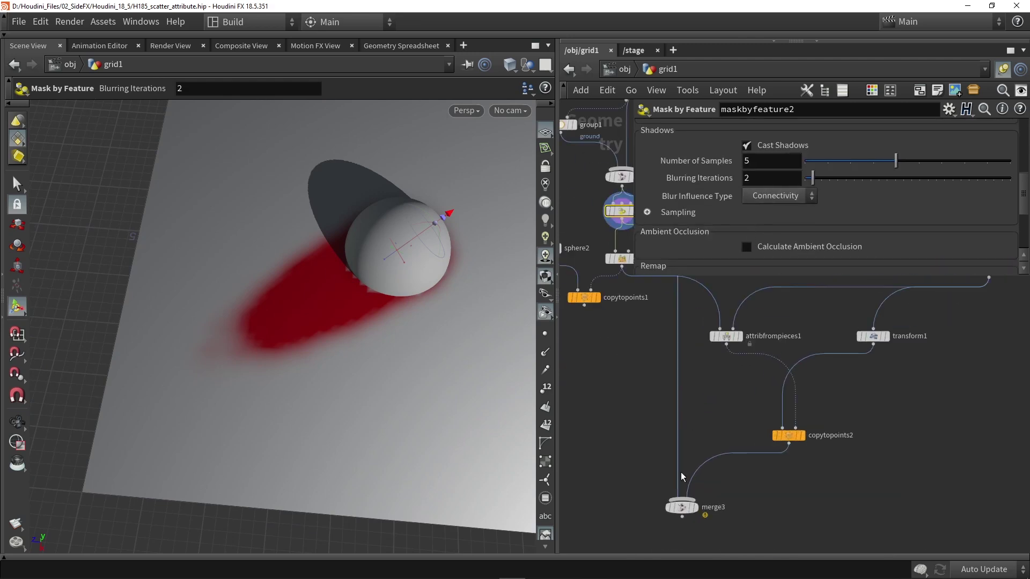
left_click(696, 508)
left_click_drag(424, 358, 472, 345)
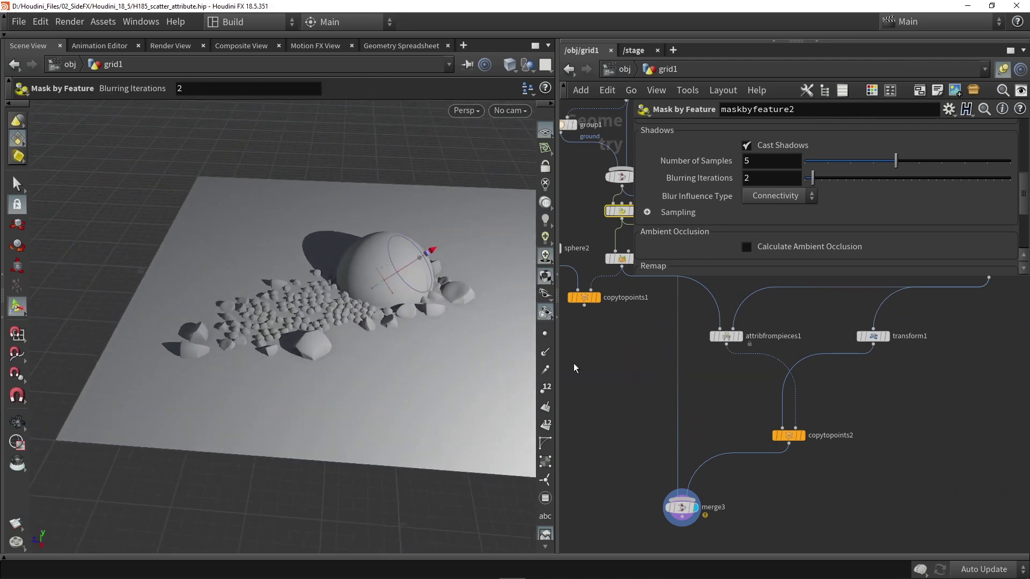
Adjust maskbyfeature2's combined mask ramp and inspect the rocks scattered around the sphere.
middle_click_drag(676, 375, 635, 436)
scroll(636, 436, "down", 3)
scroll(597, 340, "up", 4)
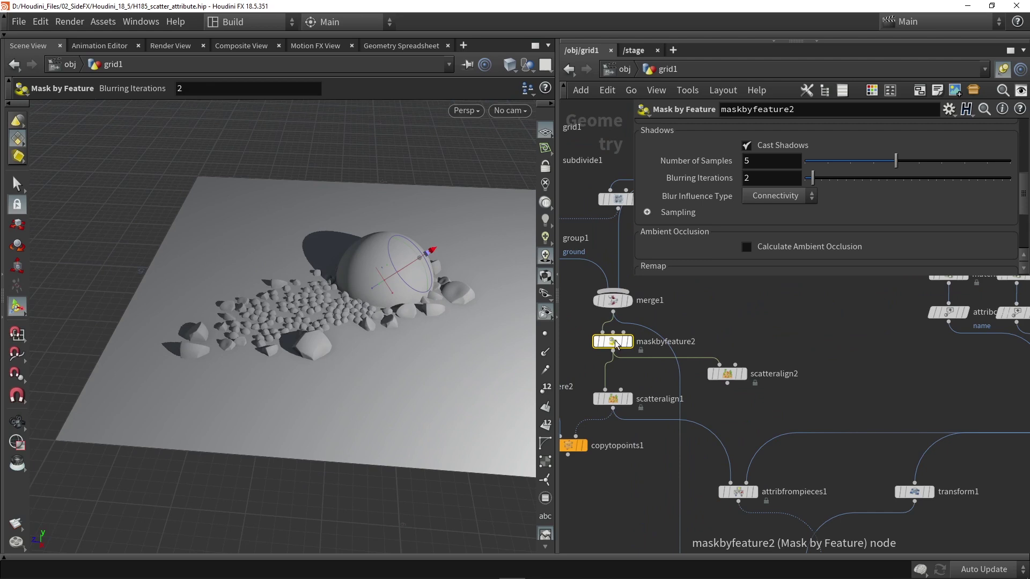
scroll(807, 177, "down", 4)
left_click_drag(739, 216, 886, 222)
left_click_drag(1005, 219, 882, 203)
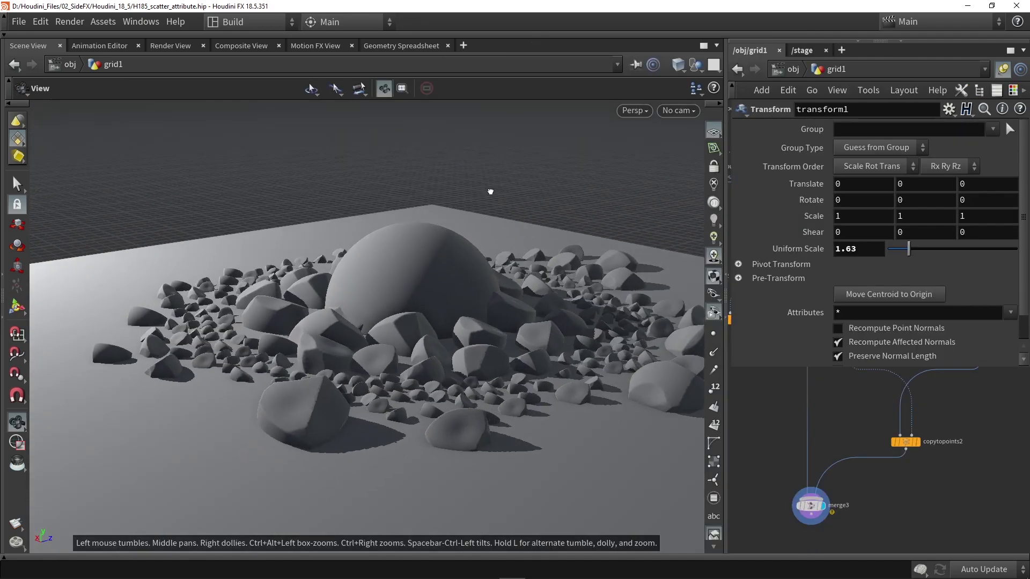
left_click_drag(506, 187, 478, 204)
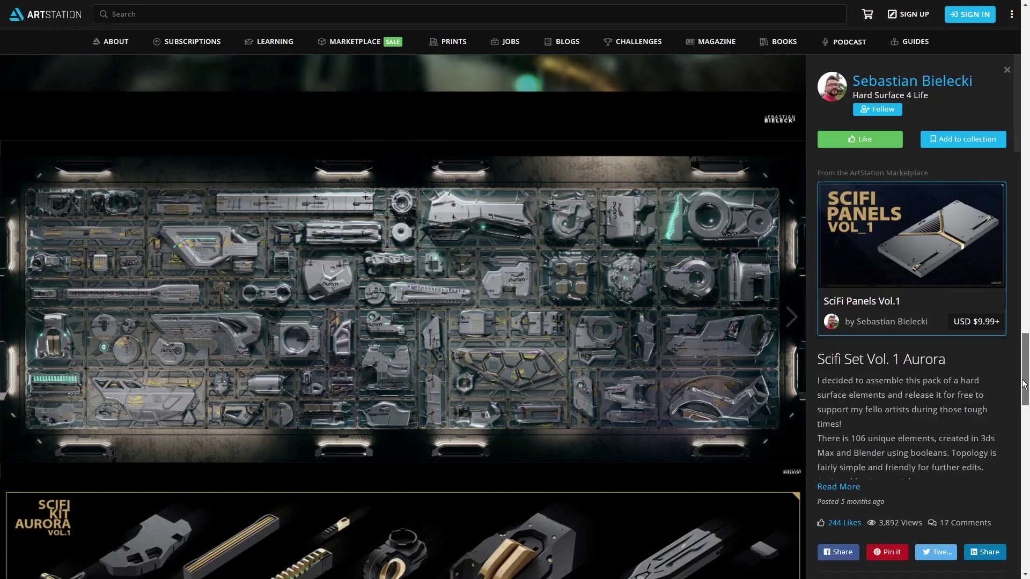
Browse the Scifi Set Vol. 1 Aurora page on ArtStation, and in Houdini scrub the SCIFI ring to frame 119.
left_click_drag(1025, 375, 1024, 459)
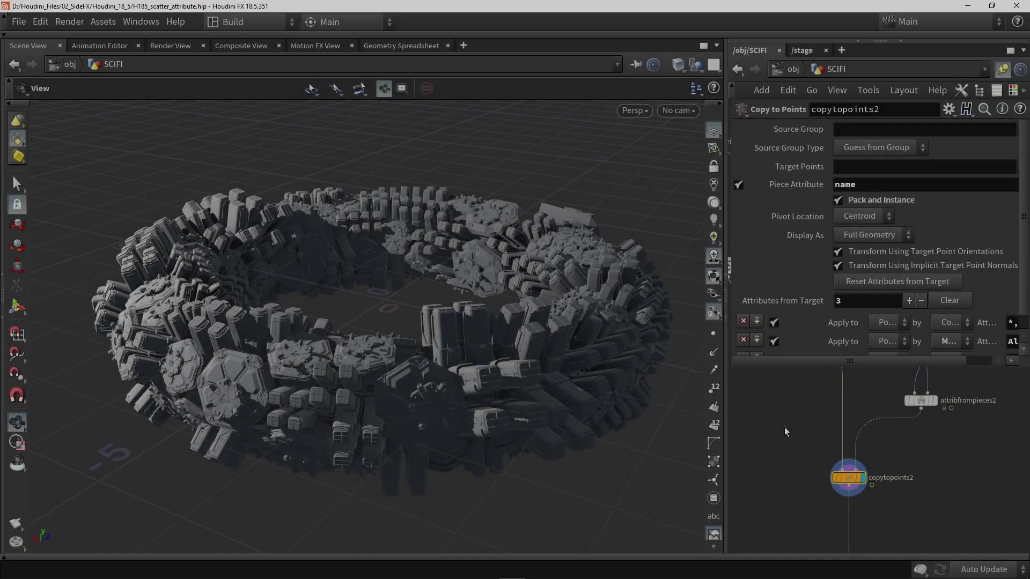
left_click_drag(465, 230, 464, 274)
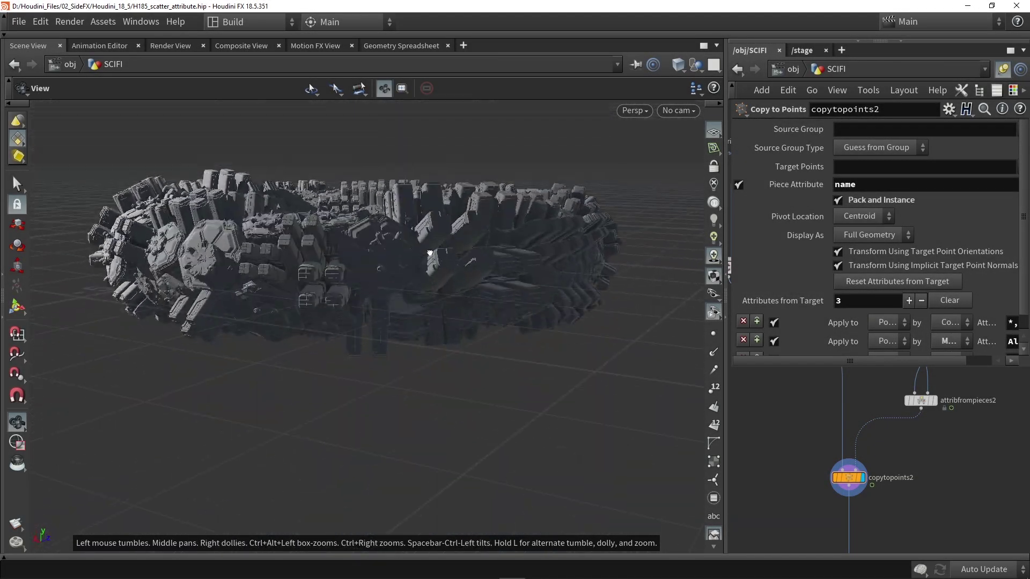
left_click(281, 559)
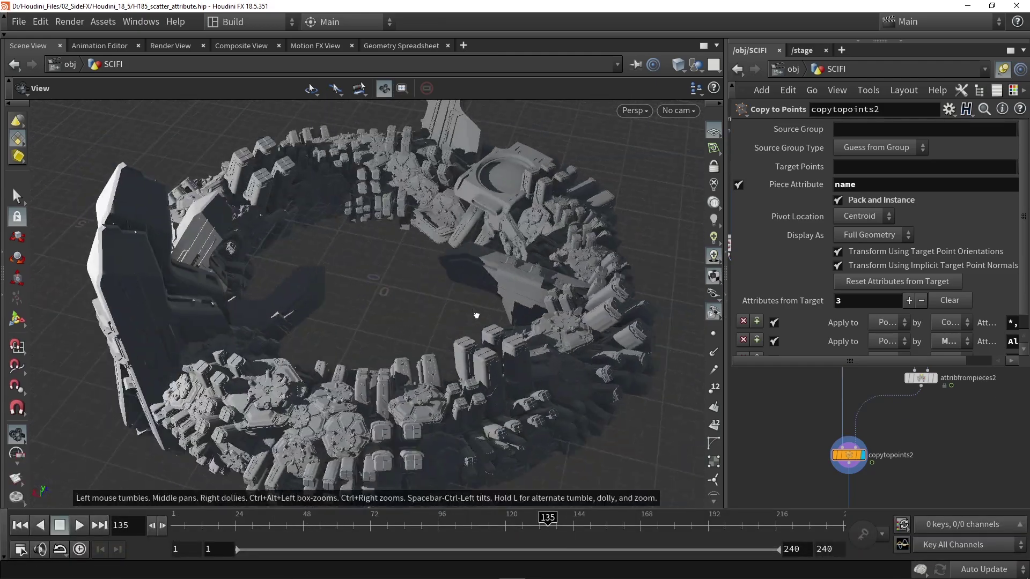
left_click_drag(476, 315, 458, 270)
left_click_drag(546, 373, 464, 413)
left_click_drag(494, 518, 390, 519)
left_click_drag(519, 345, 363, 344)
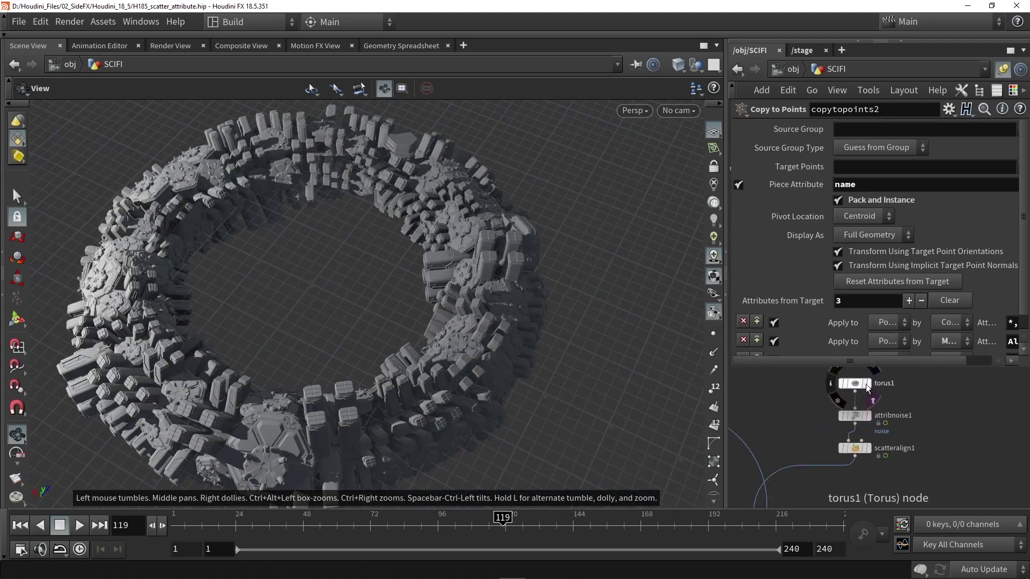
Display torus1, attribnoise1 and scatteralign1 in turn to examine how the ring's points are generated.
left_click(863, 384)
left_click(857, 384)
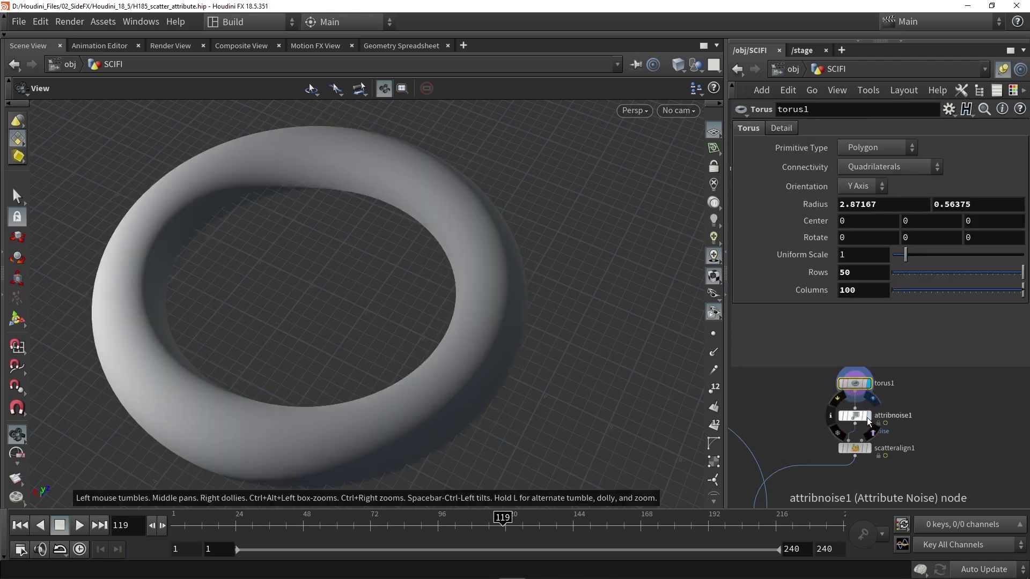
left_click(853, 417)
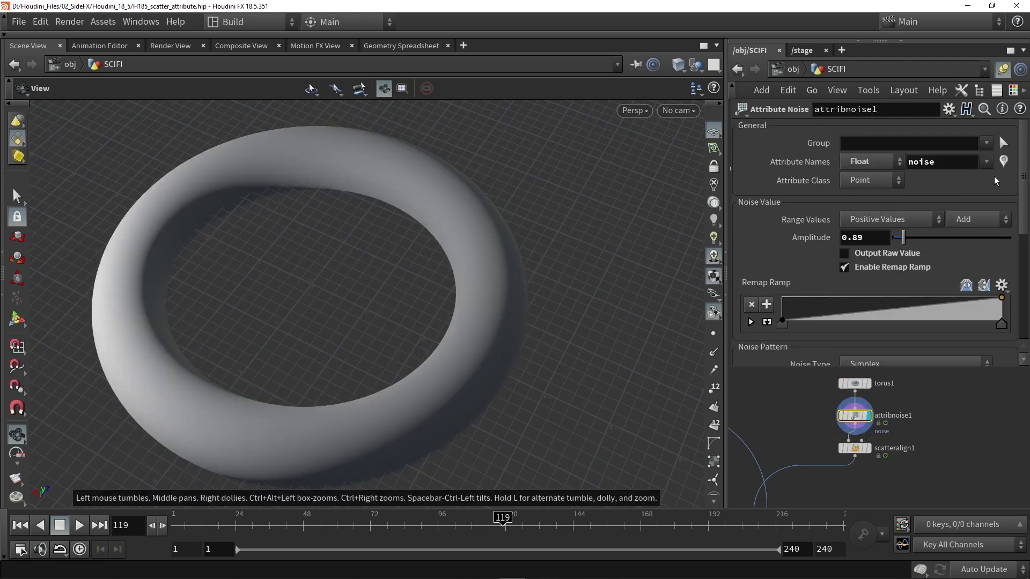
left_click_drag(550, 242, 510, 236)
left_click(867, 448)
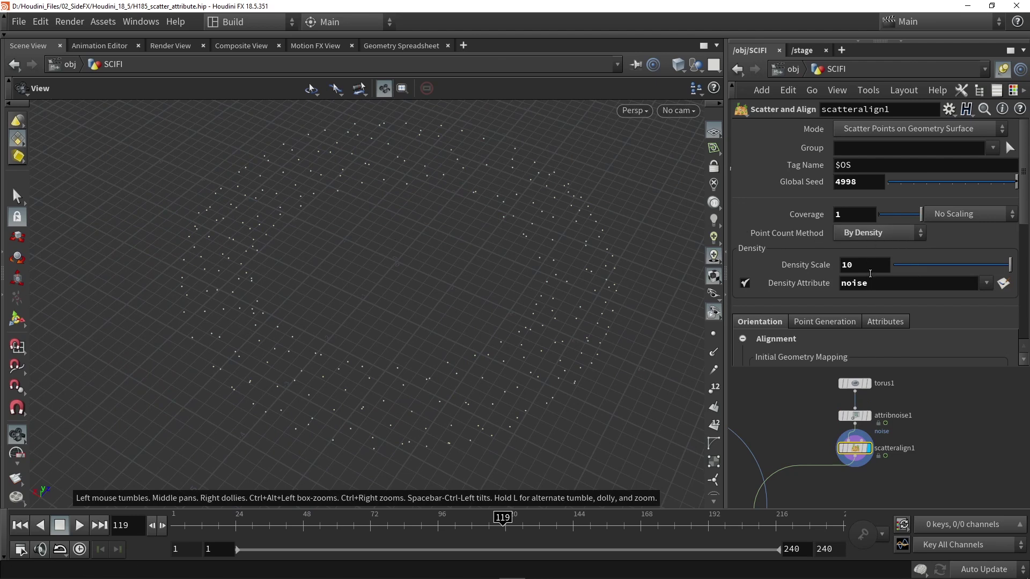
Display attribfrompieces2 and examine its pscale mapping with explicit ranges.
left_click(786, 438)
middle_click_drag(786, 439, 833, 405)
scroll(792, 439, "down", 3)
scroll(821, 466, "up", 5)
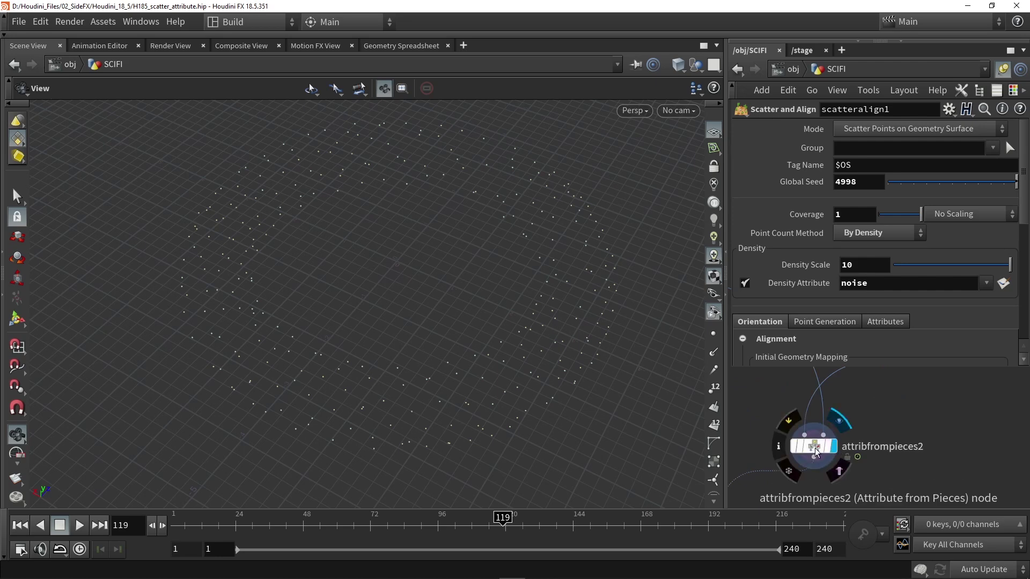
left_click(813, 449)
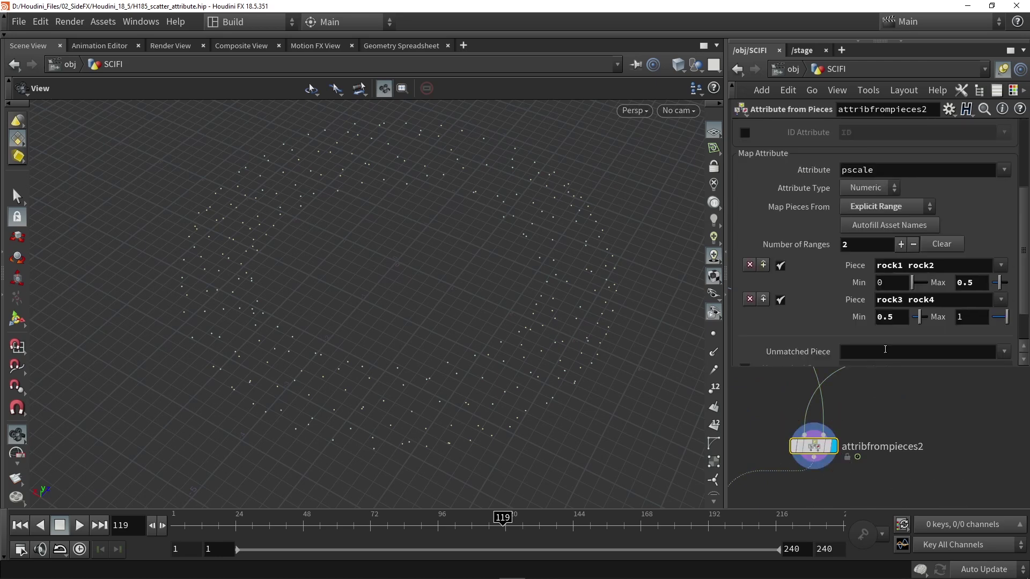
left_click(894, 423)
double_click(861, 442)
scroll(890, 418, "down", 3)
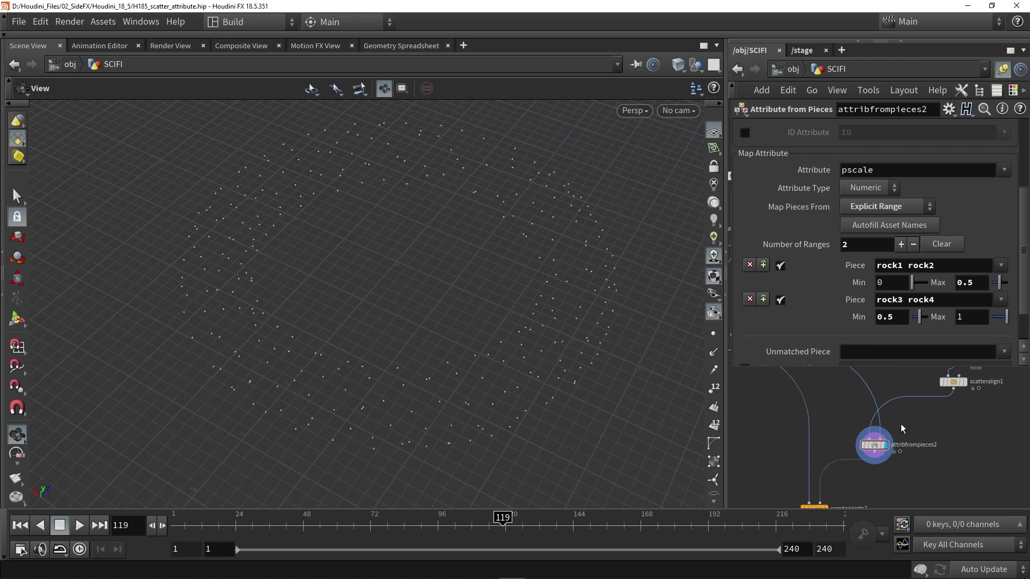
Display copytopoints2 and inspect the sci-fi pieces copied around the torus.
scroll(881, 428, "down", 2)
middle_click_drag(806, 466, 783, 371)
scroll(857, 433, "up", 3)
left_click(855, 438)
left_click(843, 442)
left_click_drag(429, 273, 621, 335)
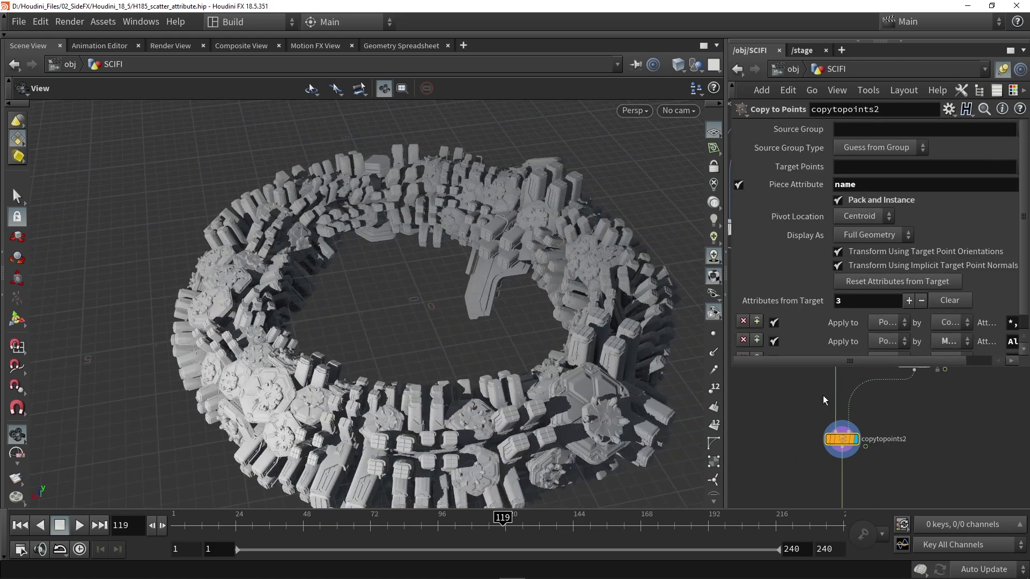
Display attribcreate7 and the neighbouring Attribute Create nodes one by one to view the individual sci-fi pieces.
middle_click_drag(830, 397, 829, 510)
middle_click_drag(781, 426, 830, 487)
left_click(746, 401)
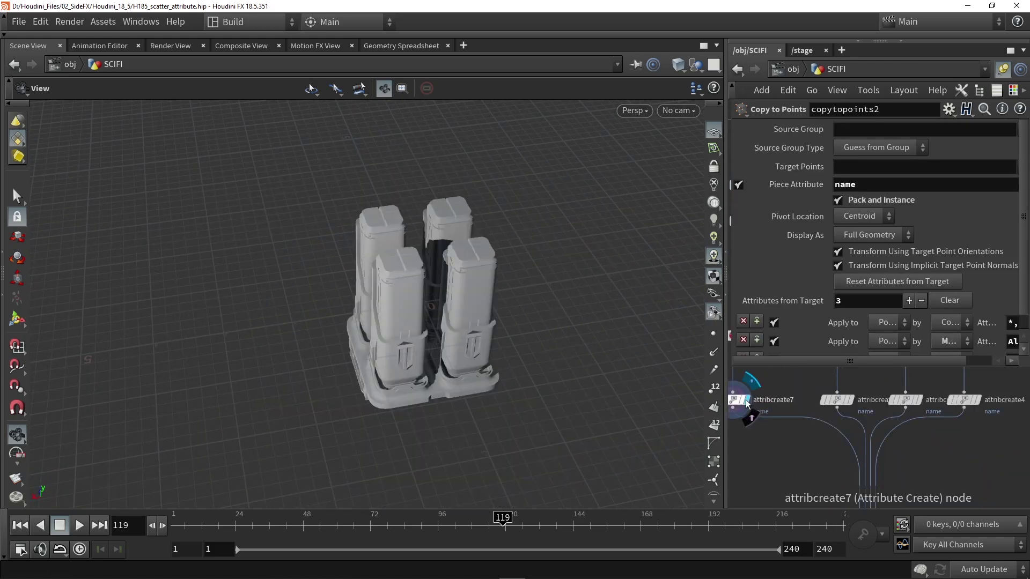
left_click(851, 402)
left_click(918, 403)
middle_click_drag(938, 444, 852, 368)
left_click(902, 406)
Switch the display back to copytopoints2 to show the complete sci-fi ring.
scroll(862, 431, "down", 2)
scroll(807, 482, "down", 2)
middle_click_drag(807, 486, 806, 415)
scroll(837, 421, "up", 3)
left_click(834, 422)
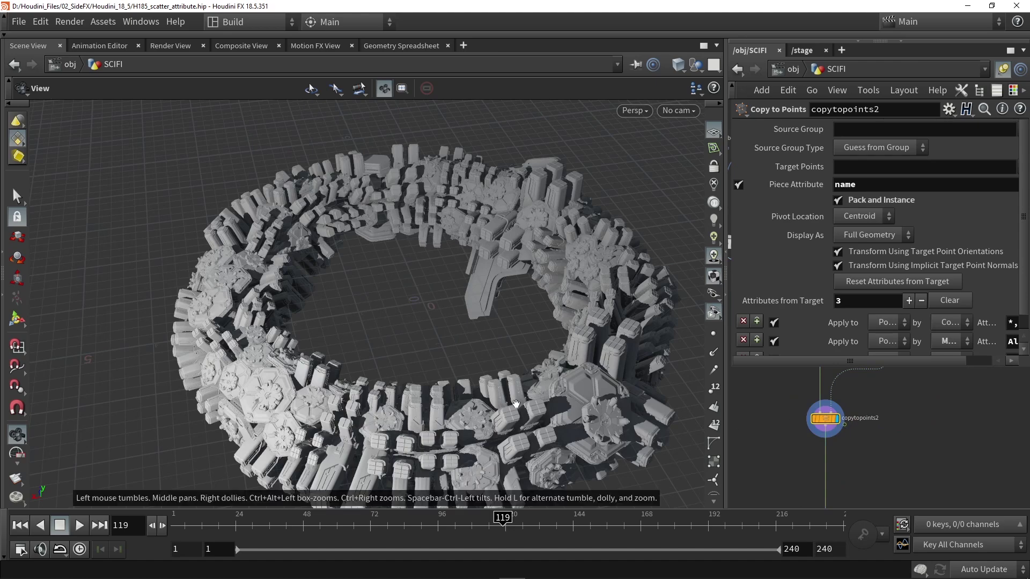
Lower the Density Scale of scatteralign1 to 4.17 and inspect the sparser sci-fi ring up close.
middle_click_drag(901, 419, 811, 489)
scroll(814, 421, "up", 2)
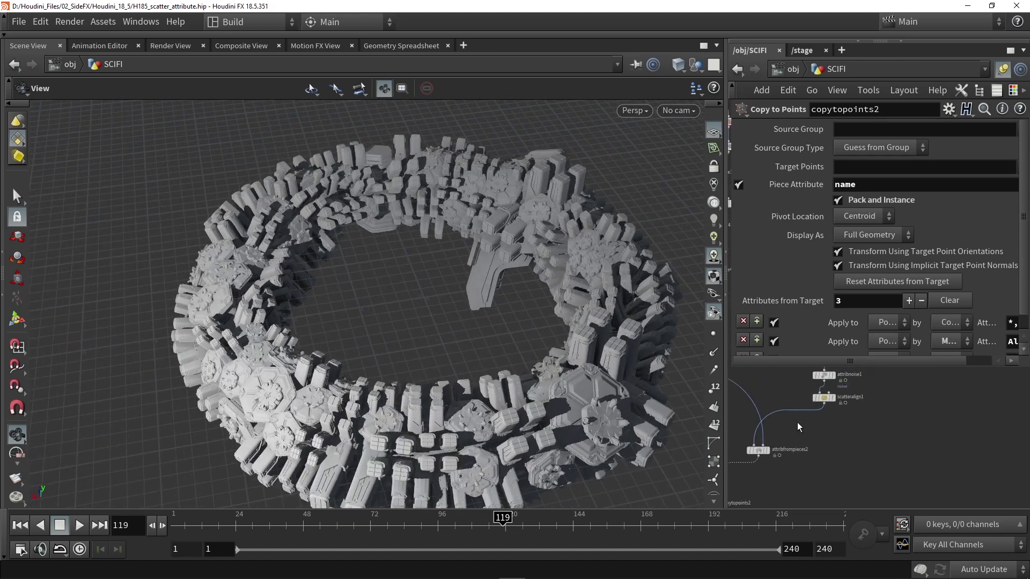
left_click(830, 396)
left_click_drag(1009, 265, 941, 268)
left_click_drag(549, 283, 469, 288)
left_click_drag(473, 286, 526, 213)
right_click_drag(526, 213, 515, 241)
left_click_drag(515, 241, 601, 262)
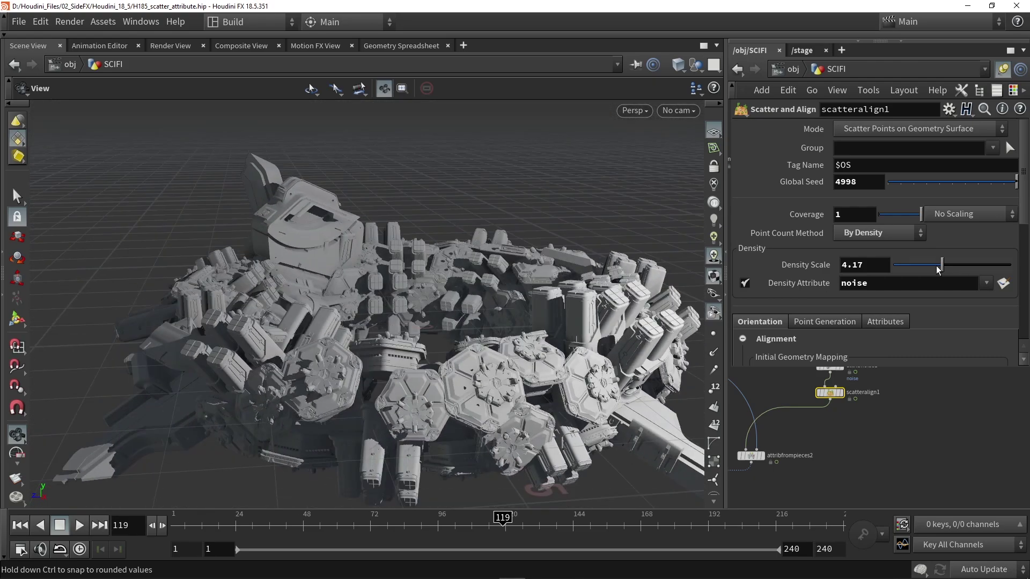
Set the Density Scale of scatteralign1 to 50.
left_click_drag(948, 267, 931, 266)
left_click_drag(573, 305, 541, 298)
type("50")
key("Return")
Inspect the densely covered sci-fi ring from several sides and distances, and hide the reference grid.
left_click_drag(487, 284, 375, 289)
right_click_drag(376, 289, 451, 290)
left_click_drag(451, 289, 446, 247)
right_click_drag(446, 248, 482, 270)
left_click_drag(481, 269, 541, 319)
right_click_drag(541, 319, 496, 290)
left_click_drag(496, 290, 515, 294)
right_click_drag(515, 293, 510, 327)
left_click_drag(510, 326, 295, 288)
middle_click_drag(303, 292, 375, 337)
left_click(714, 131)
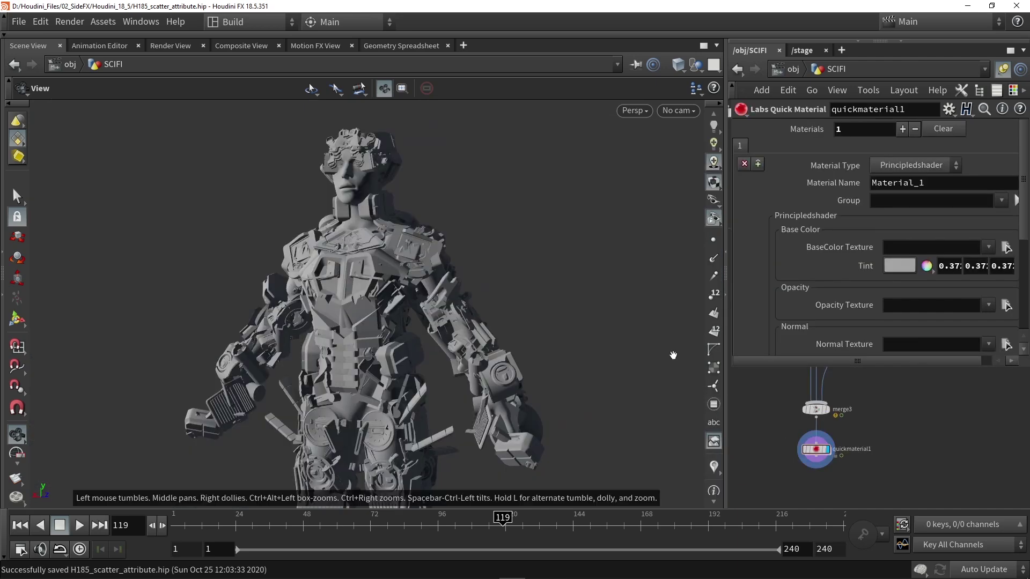
Search the available nodes for test geometry, look at the Template Body entry and close the list without adding anything.
left_click_drag(496, 258, 456, 264)
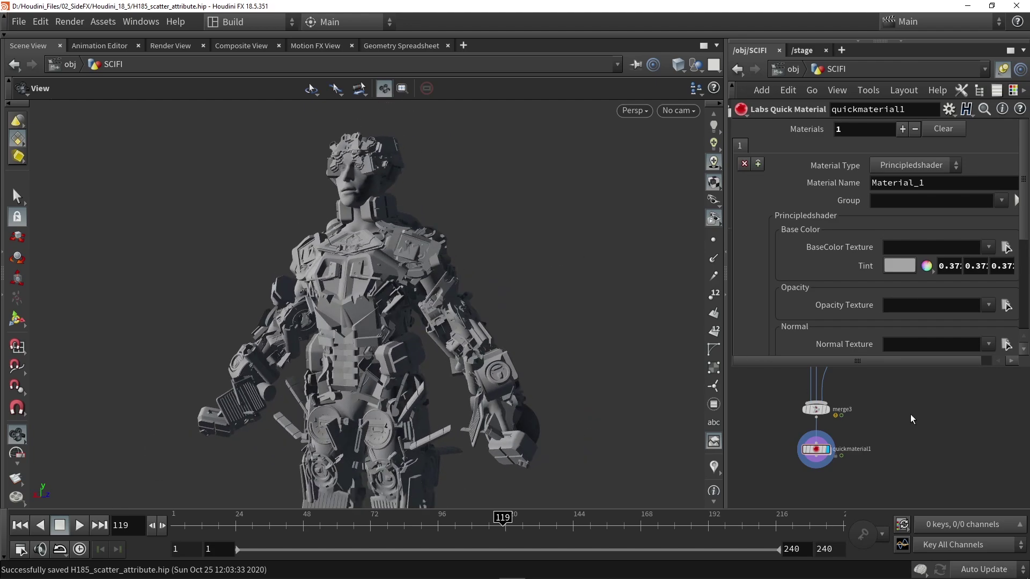
key("Tab")
type("test")
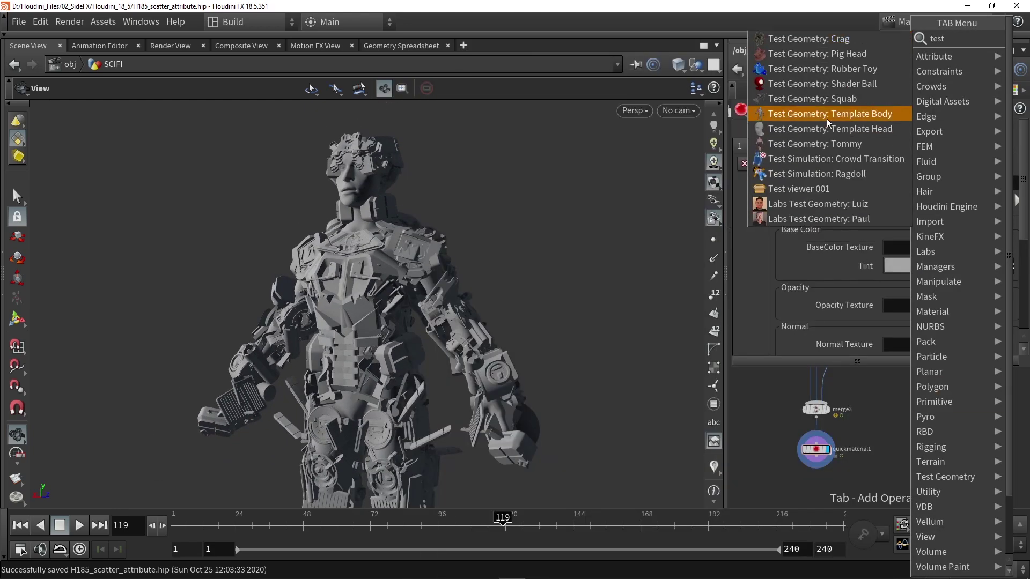
left_click(762, 402)
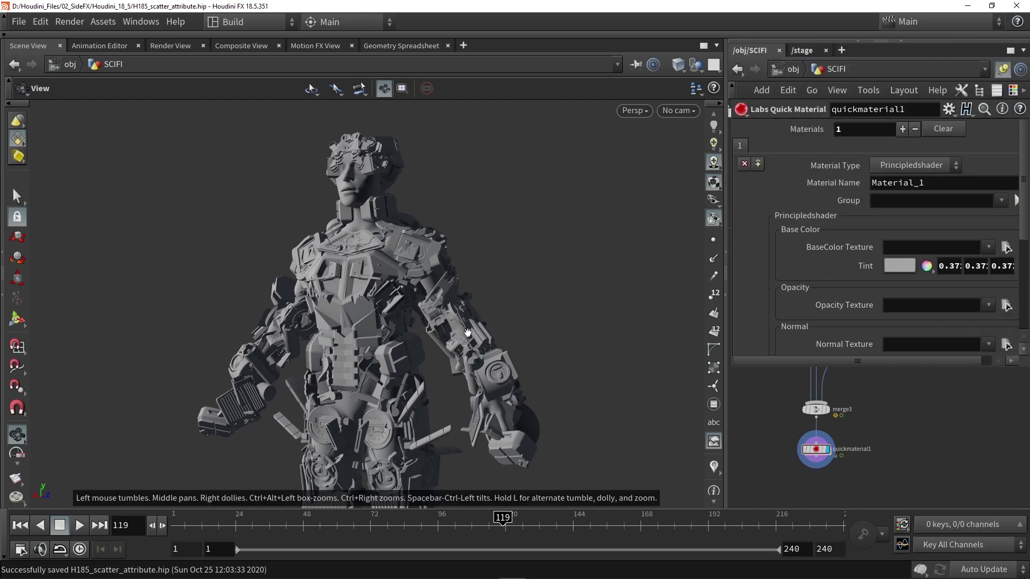
Move the timeline to frame 82 and examine the sci-fi pieces scattered over the character.
left_click_drag(332, 204, 414, 241)
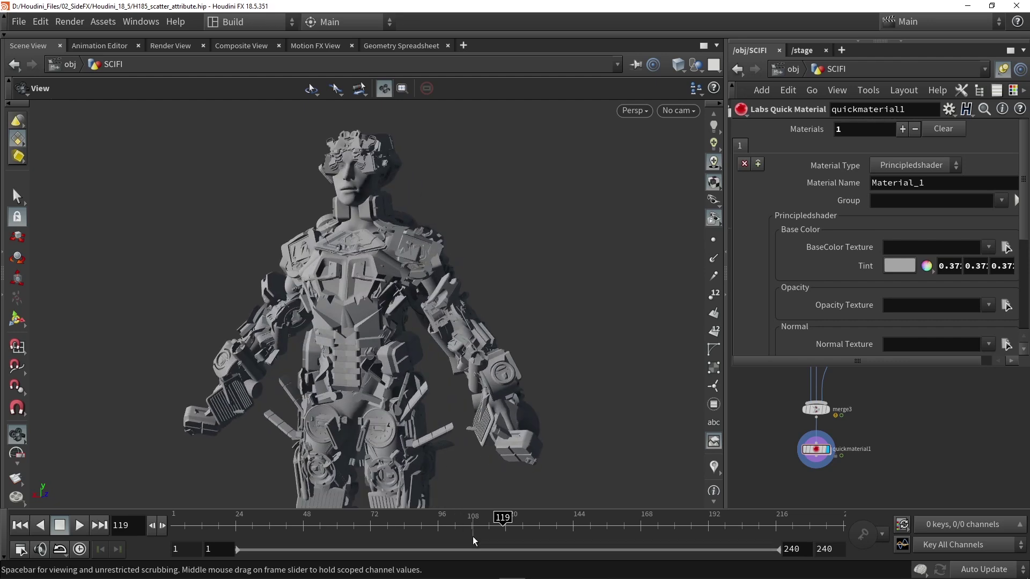
mouse_move(425, 524)
left_mouse_down()
mouse_move(184, 516)
mouse_move(398, 519)
left_mouse_up()
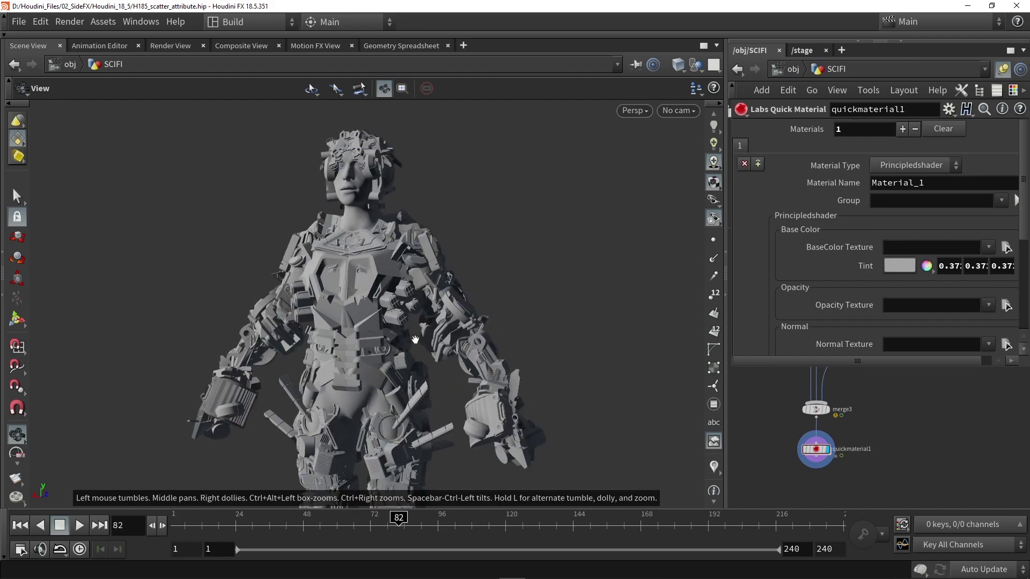
left_click_drag(517, 334, 357, 273)
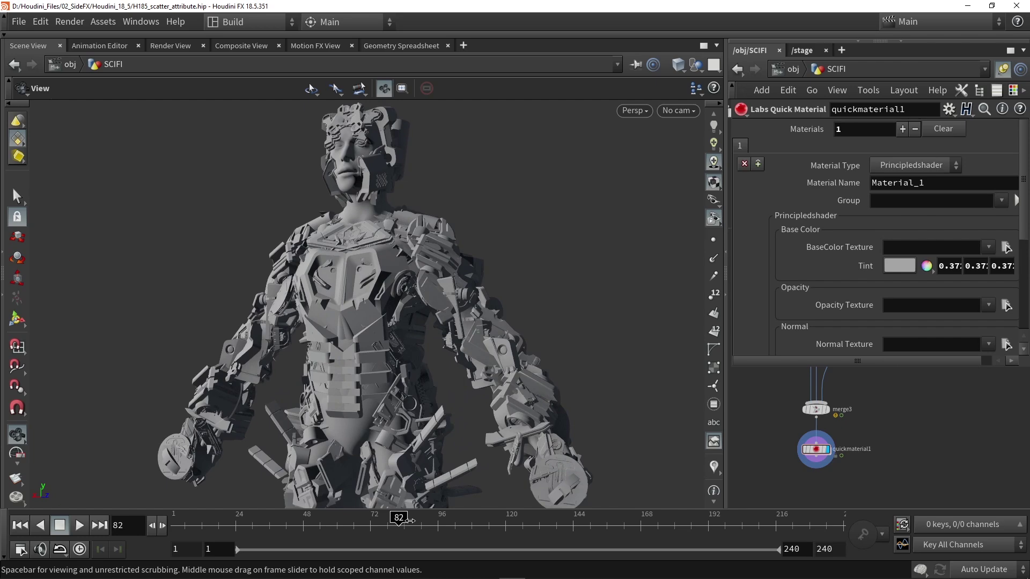
Move the timeline to frame 116 and examine the scattered armour on the character's head, shoulders and full figure.
left_click_drag(421, 520, 494, 521)
left_click_drag(416, 303, 450, 301)
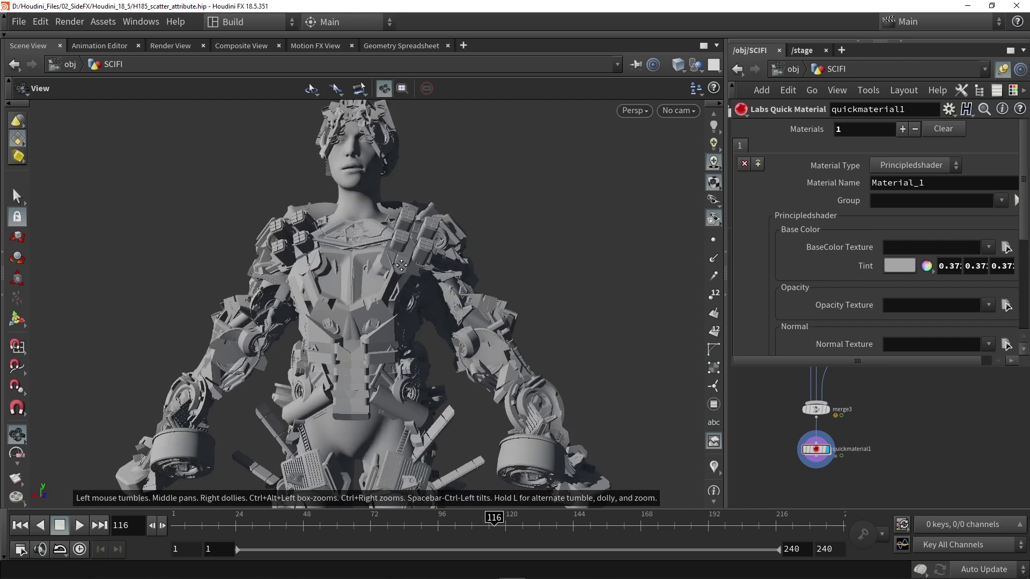
right_click_drag(450, 300, 426, 315)
left_click_drag(425, 315, 378, 313)
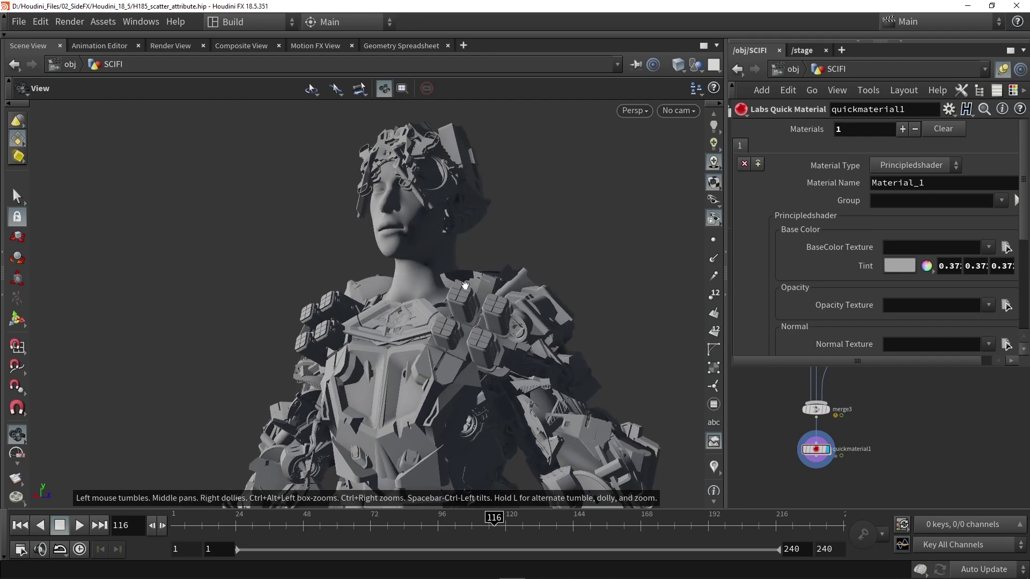
left_click_drag(350, 360, 424, 319)
scroll(426, 322, "down", 5)
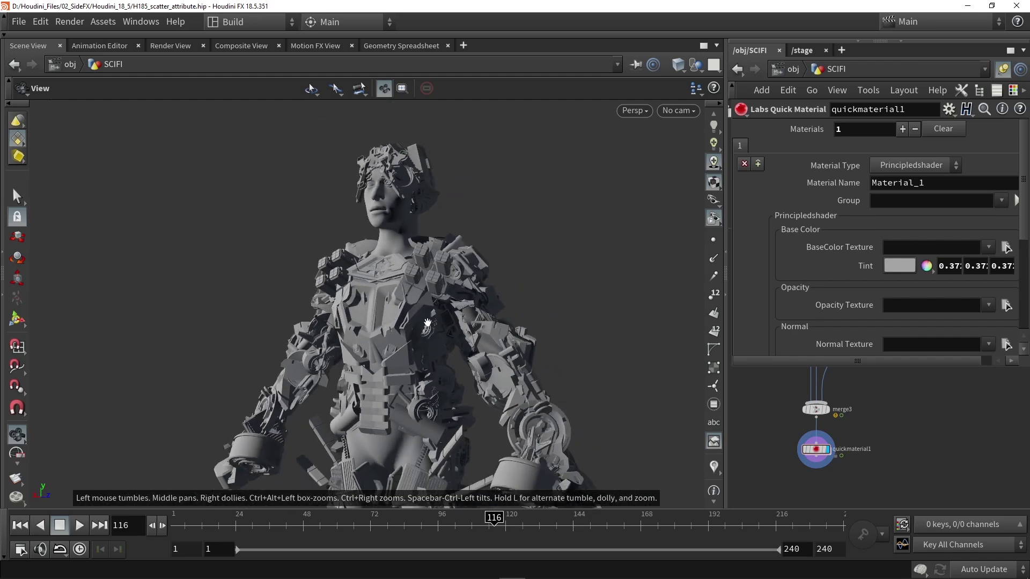
middle_click_drag(432, 326, 409, 281)
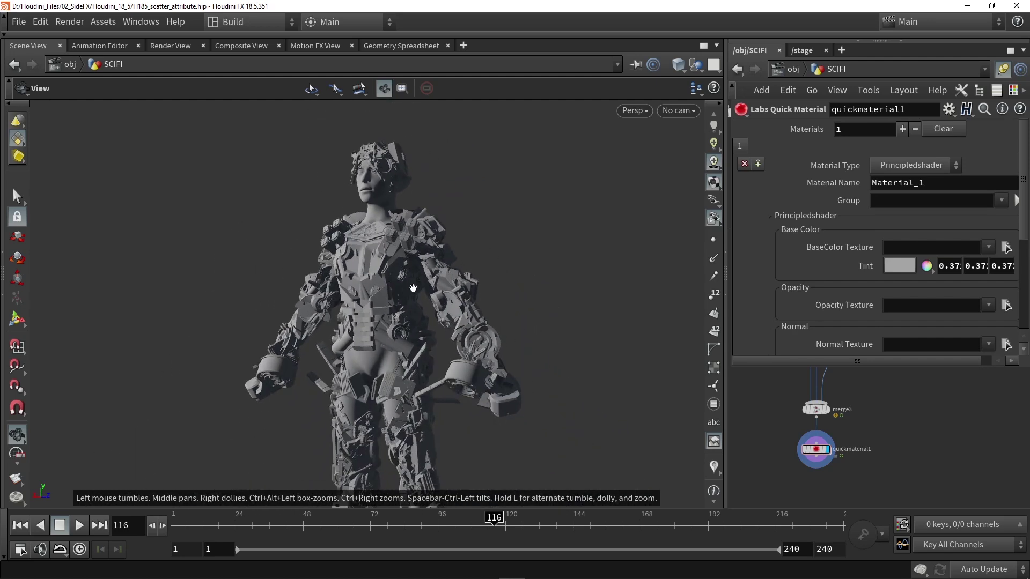